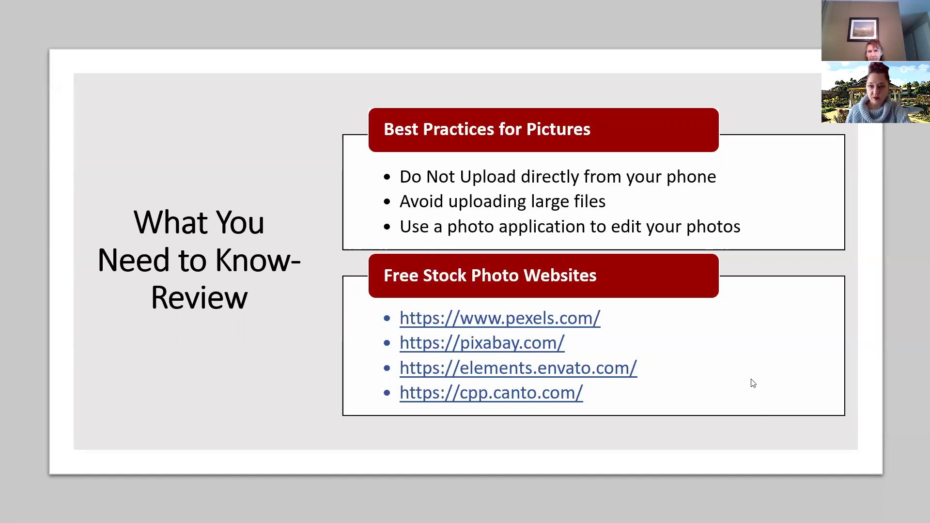
{"action": "left_click", "coordinate": [686, 405]}
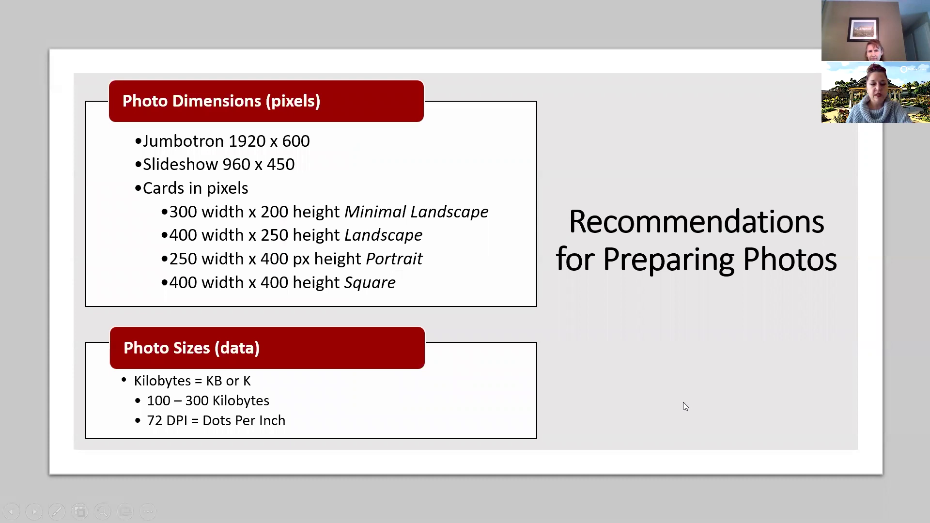
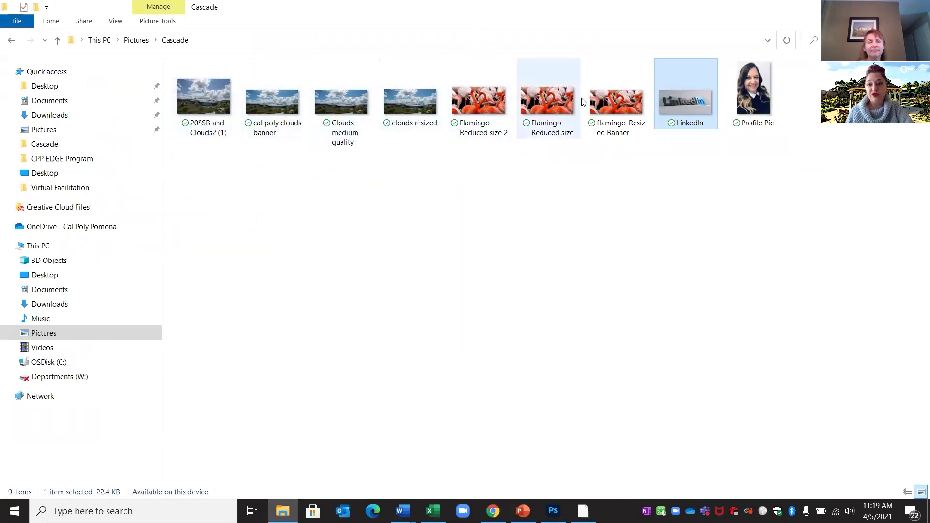
Open the photo 20SSB and Clouds2 (1) from the Cascade folder and start resizing it with custom dimensions
{"action": "double_click", "coordinate": [218, 107]}
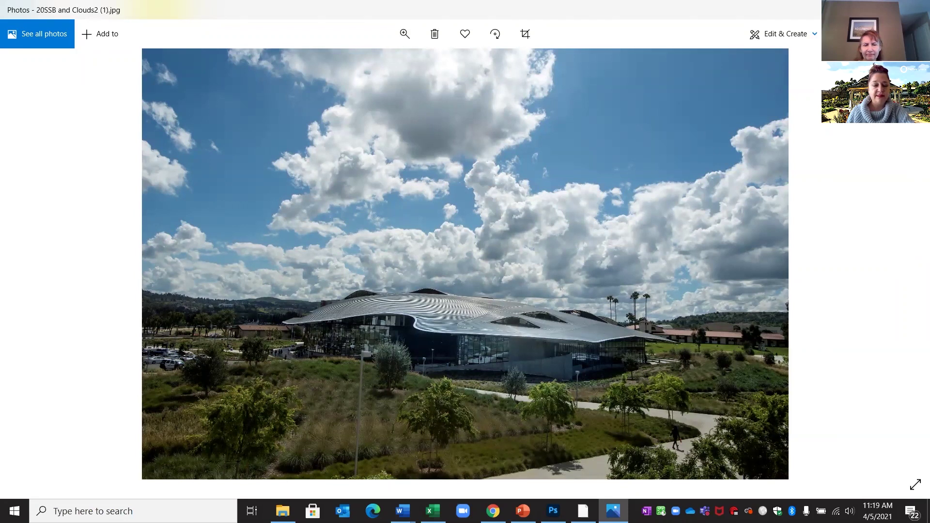
{"action": "left_click", "coordinate": [915, 34]}
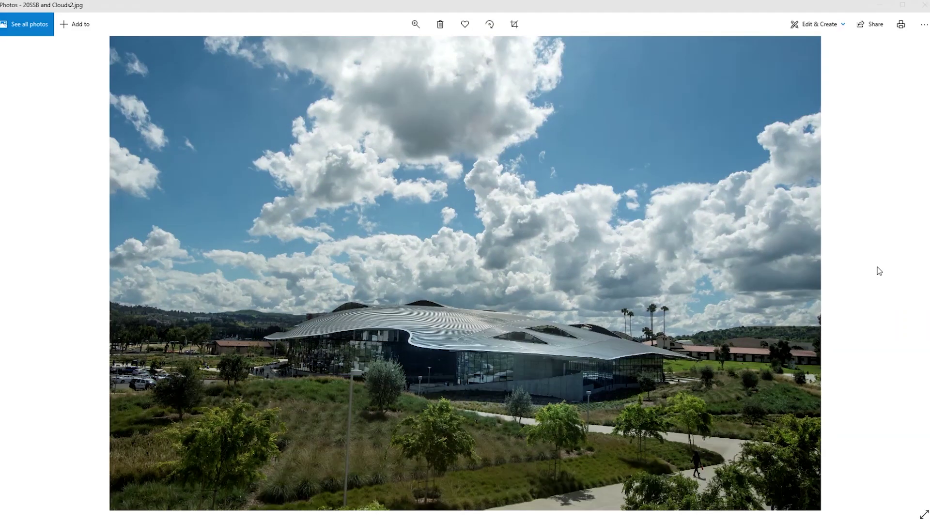
{"action": "left_click", "coordinate": [924, 24]}
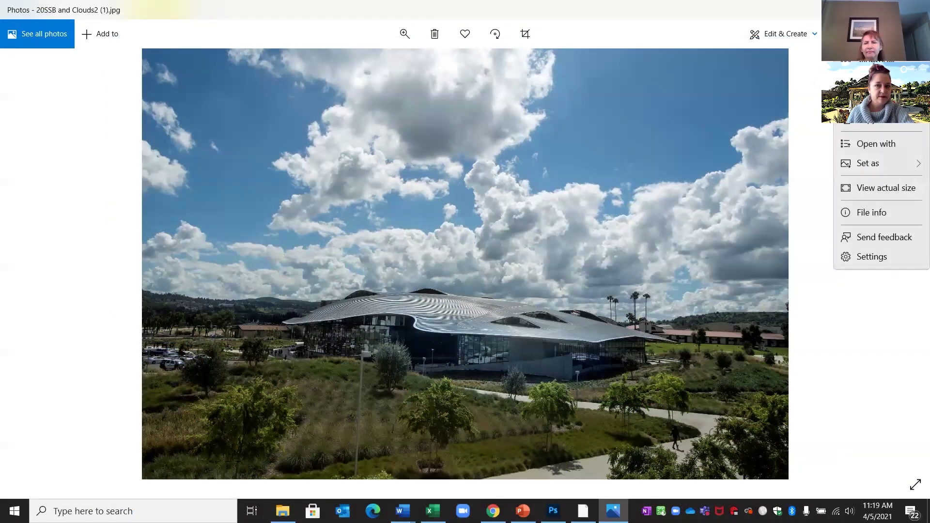
{"action": "left_click", "coordinate": [887, 107]}
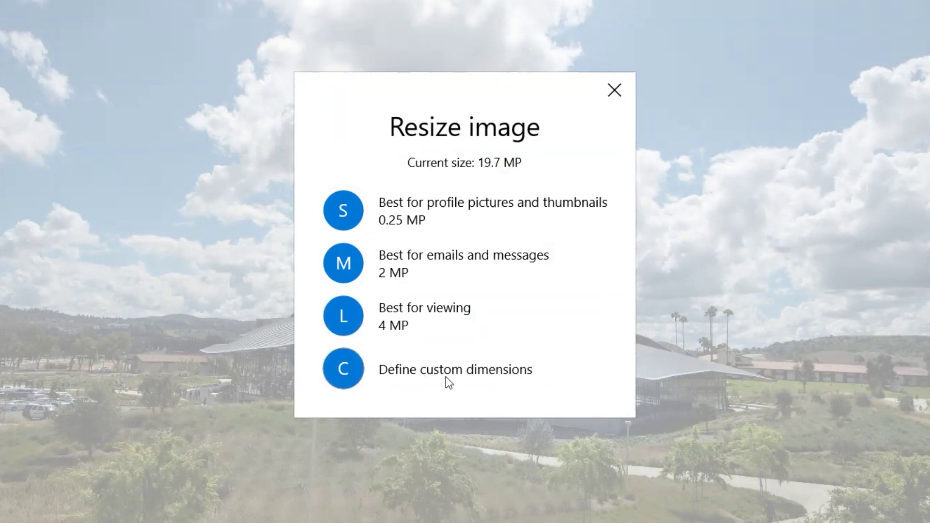
{"action": "left_click", "coordinate": [430, 368]}
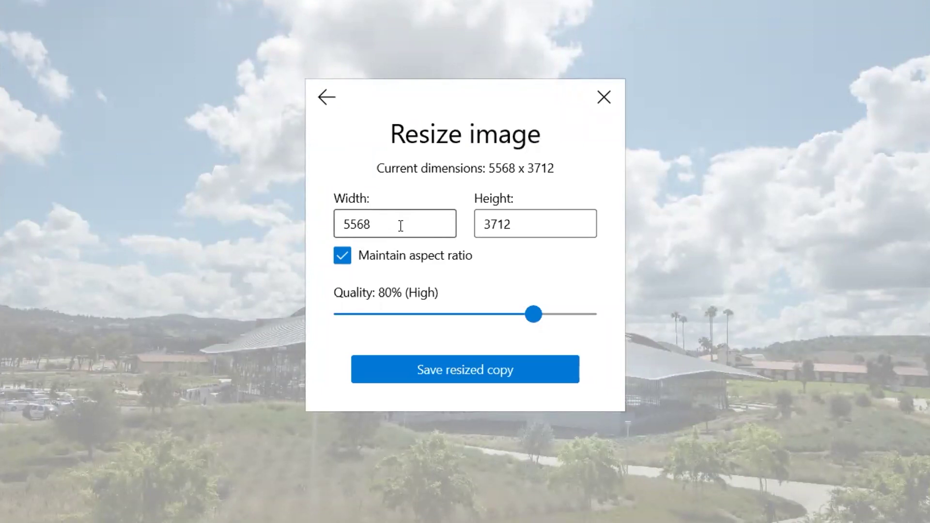
Set the resize dimensions to a width of 960 and a height of 600 without maintaining the aspect ratio
{"action": "left_click", "coordinate": [401, 225]}
{"action": "key", "text": "ctrl+a"}
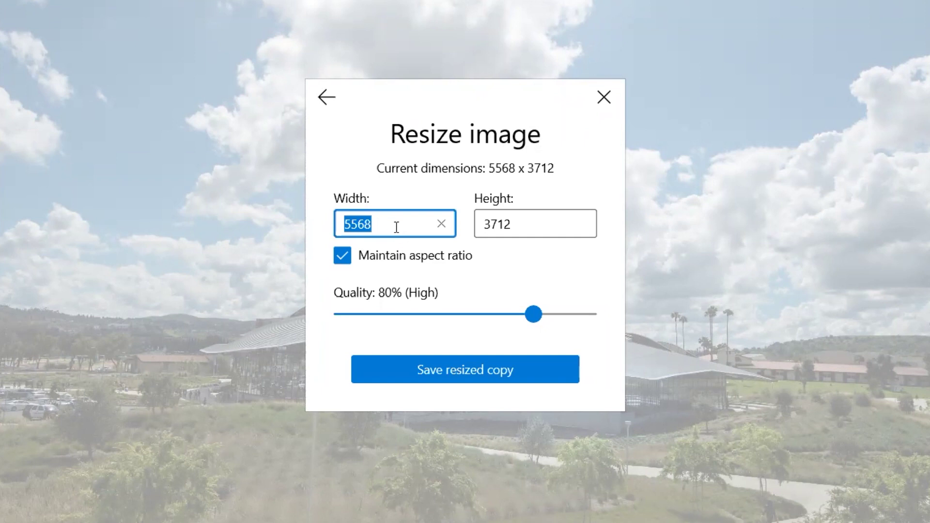
{"action": "type", "text": "960"}
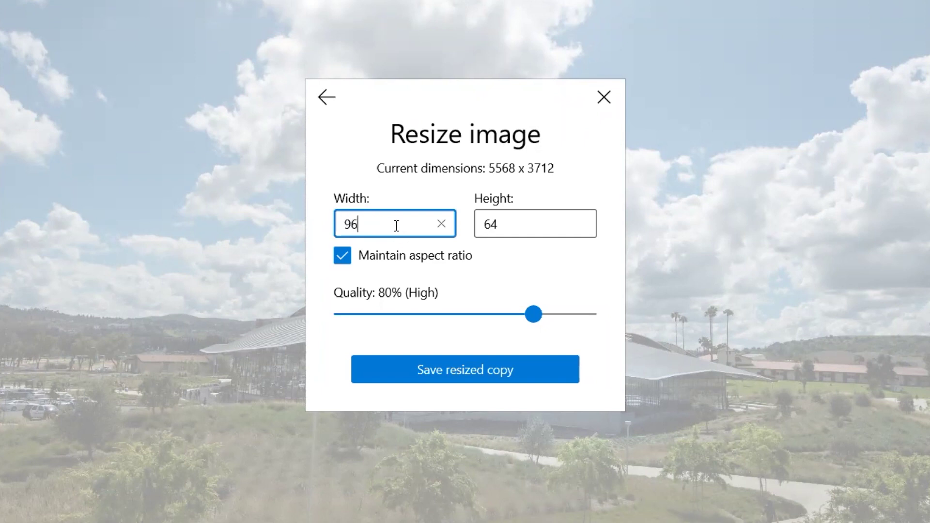
{"action": "left_click", "coordinate": [541, 221]}
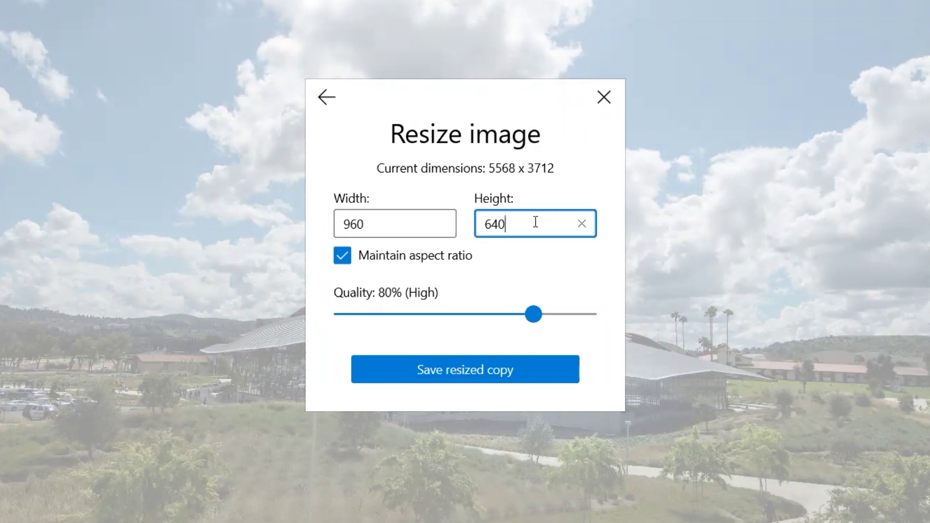
{"action": "left_click", "coordinate": [343, 260]}
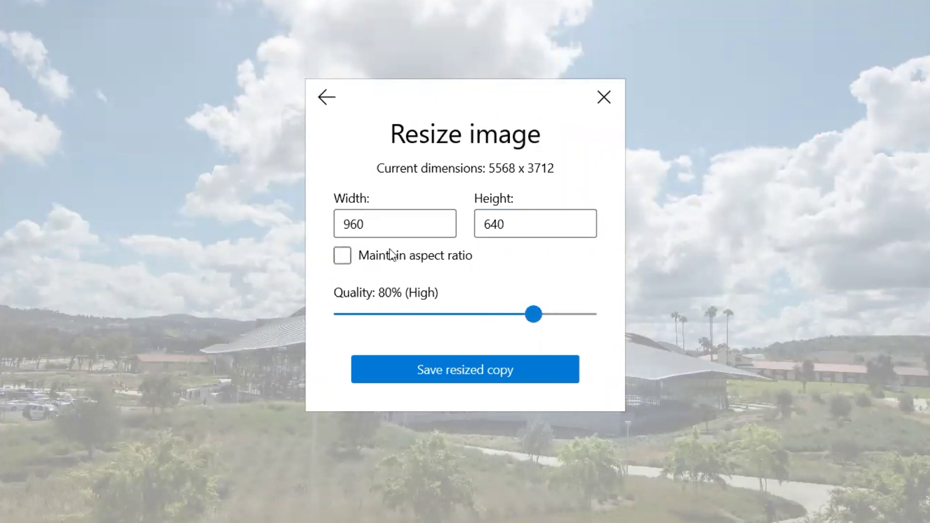
{"action": "left_click", "coordinate": [531, 222]}
{"action": "double_click", "coordinate": [527, 221]}
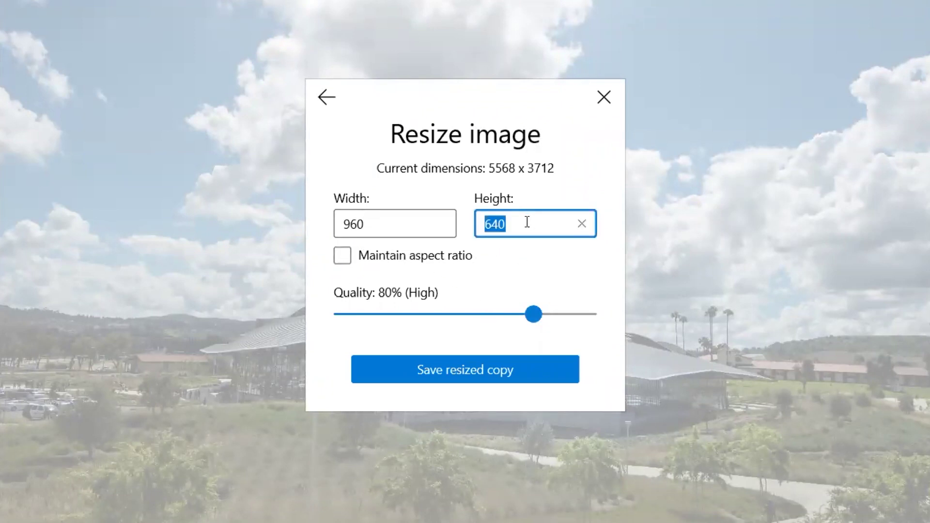
{"action": "type", "text": "600"}
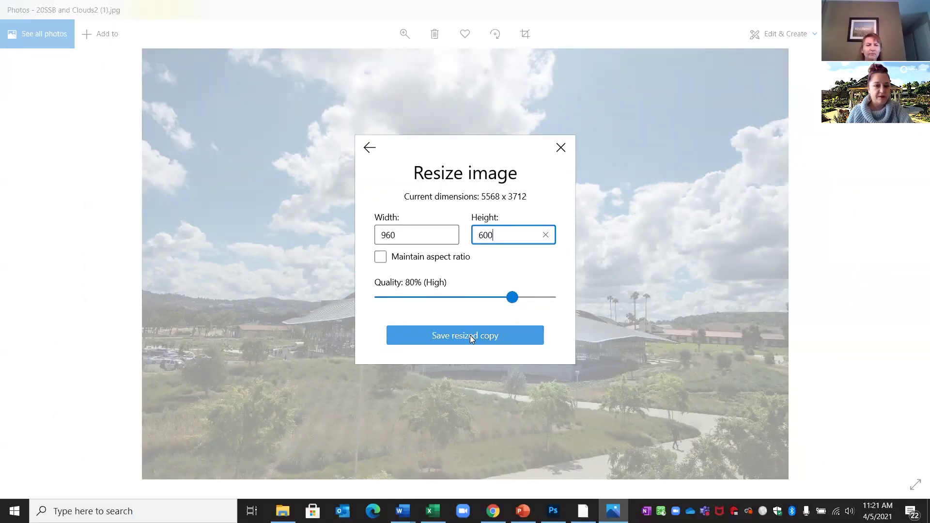
Save the resized copy in the Cascade folder as a JPG named "Cal poly clouds banner 2"
{"action": "left_click", "coordinate": [467, 334]}
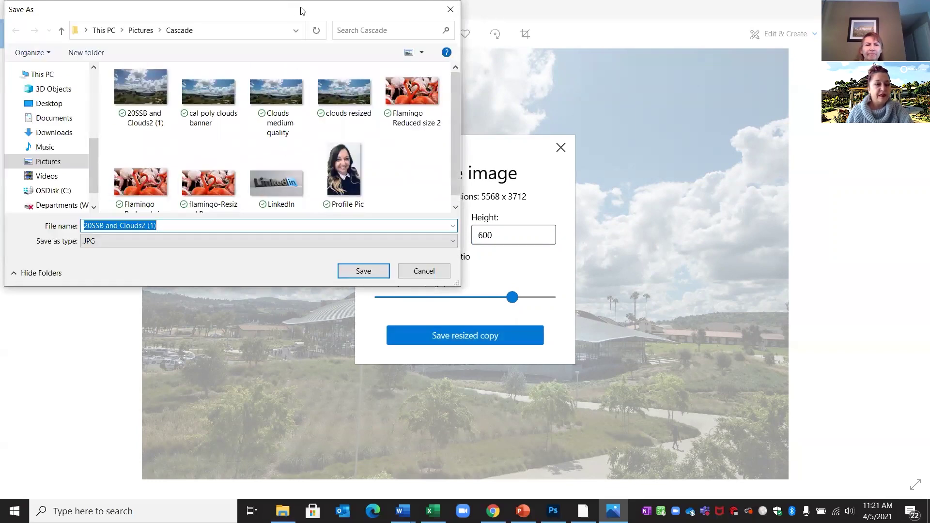
{"action": "left_click_drag", "start_coordinate": [303, 10], "coordinate": [519, 31]}
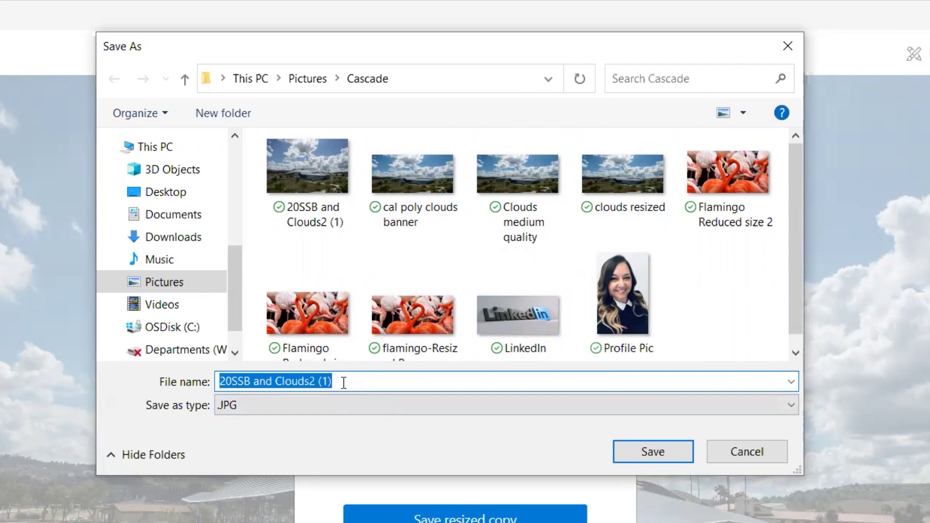
{"action": "type", "text": "Cal poly co"}
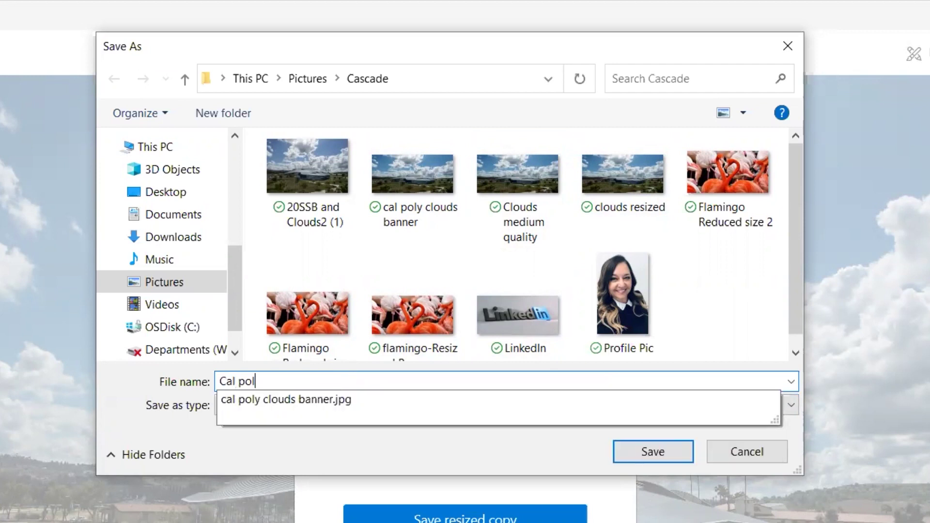
{"action": "key", "text": "BackSpace"}
{"action": "type", "text": "louds banner 2"}
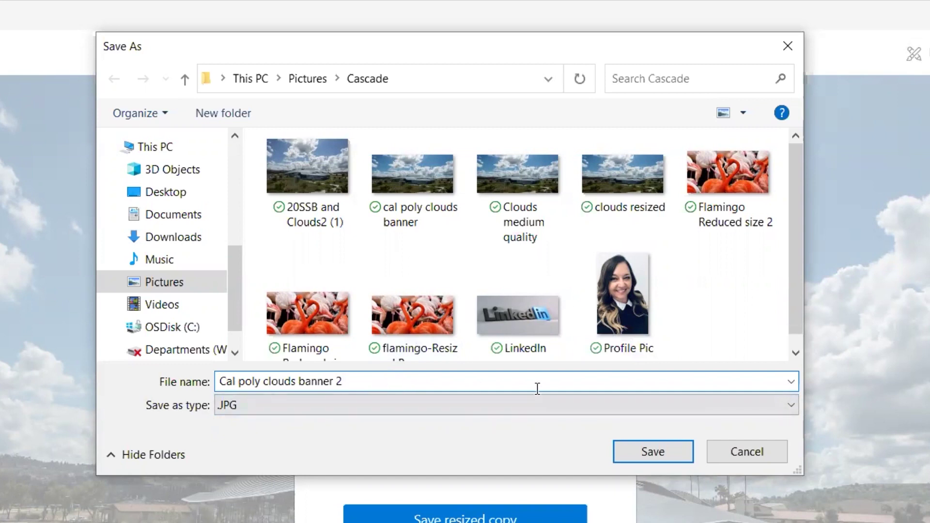
{"action": "left_click", "coordinate": [650, 446]}
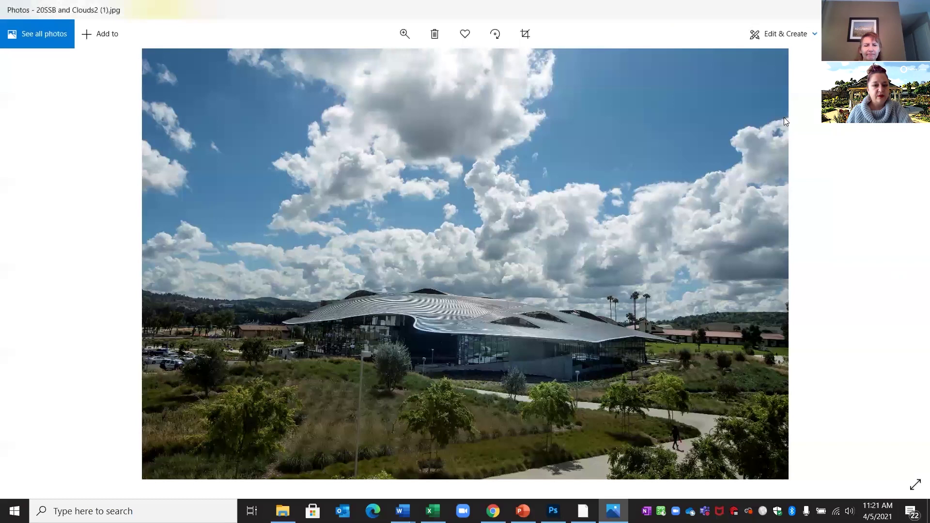
Close the original photo and open the resized copy Cal poly clouds banner 2 from the Cascade folder
{"action": "key", "text": "alt+F4"}
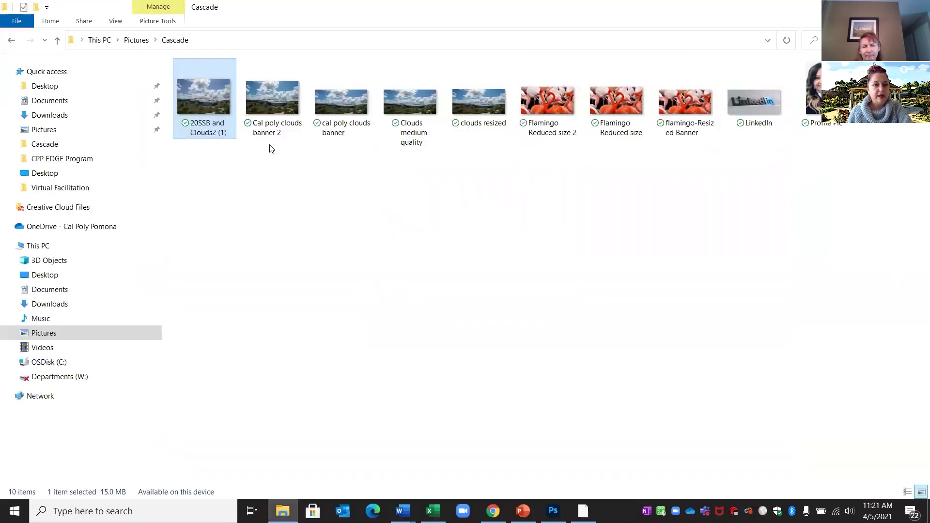
{"action": "double_click", "coordinate": [264, 100]}
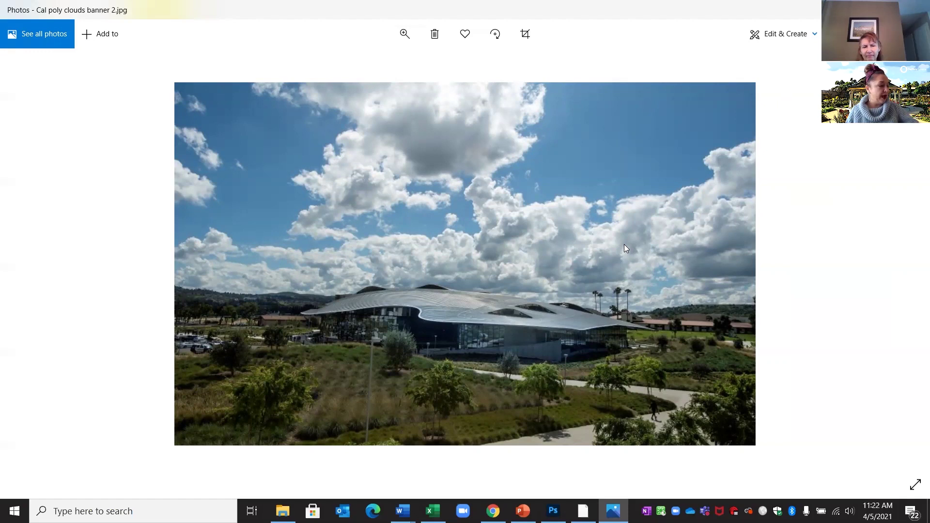
Switch to the PowerPoint presentation and check the recommended photo dimensions, especially the Slideshow entry
{"action": "key", "text": "alt+Tab"}
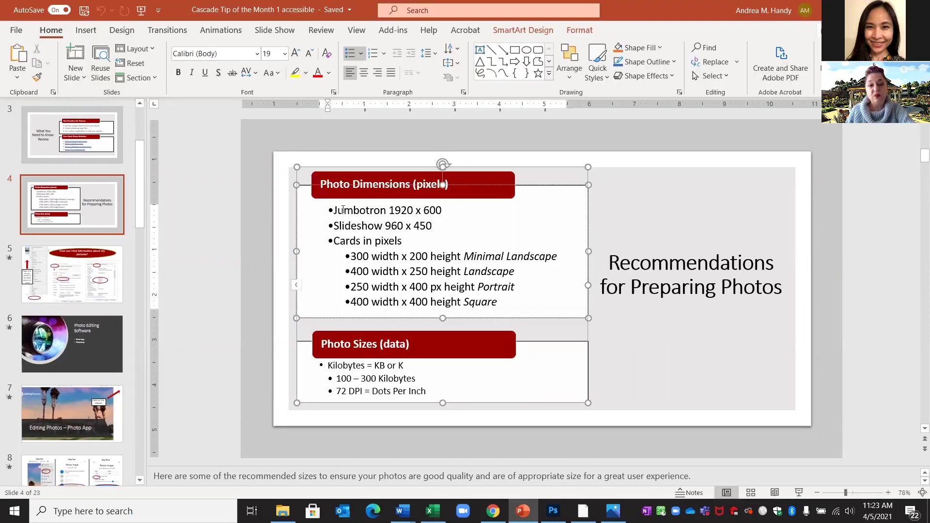
{"action": "left_click_drag", "start_coordinate": [333, 210], "coordinate": [559, 315]}
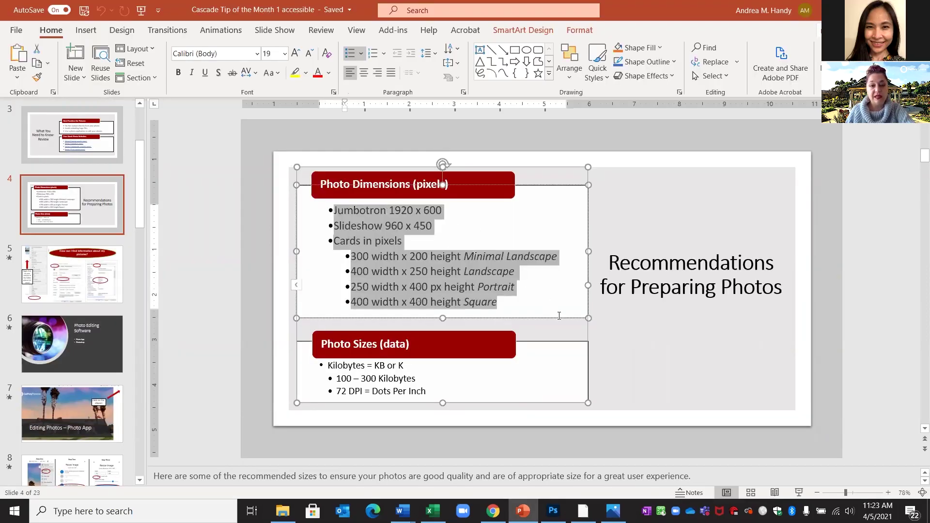
{"action": "left_click", "coordinate": [701, 398]}
{"action": "triple_click", "coordinate": [441, 231]}
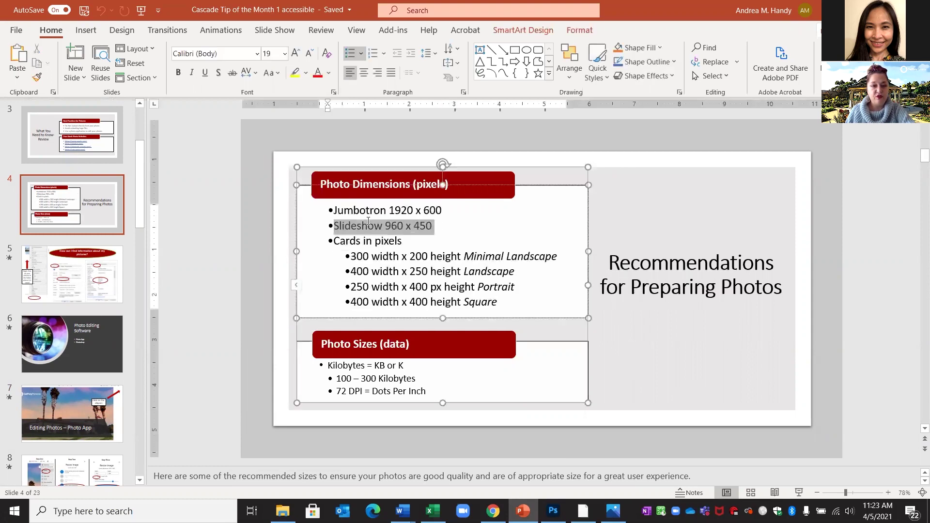
{"action": "left_click", "coordinate": [464, 232]}
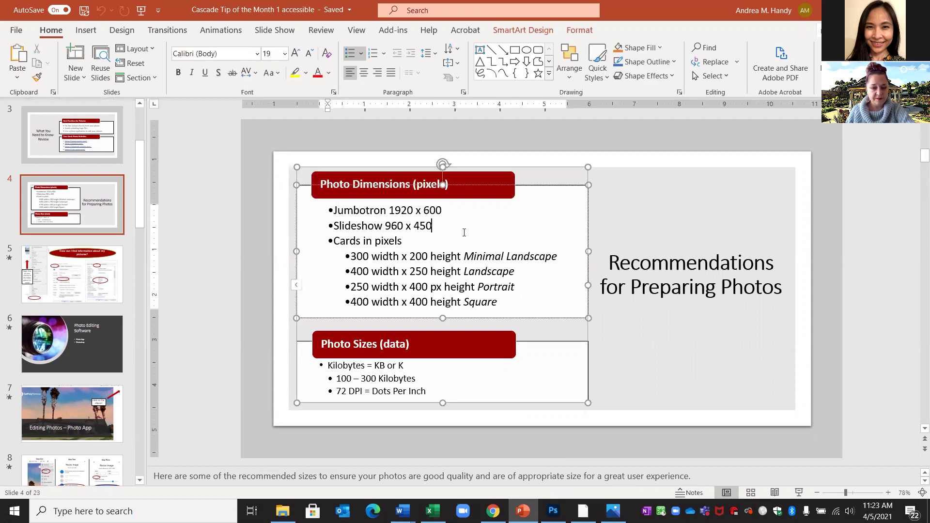
Return to the Photos app and set the banner's custom resize dimensions to 960 wide by 450 high, without maintaining the aspect ratio
{"action": "left_click", "coordinate": [614, 512]}
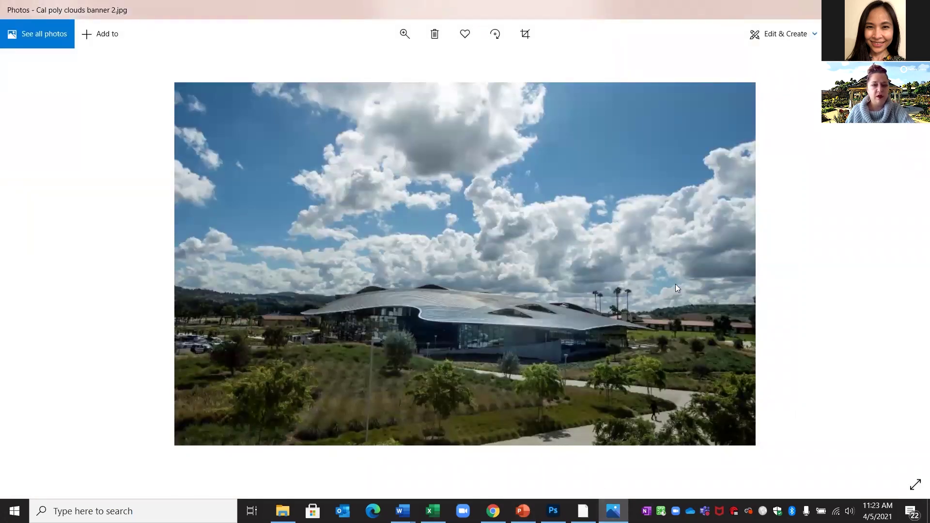
{"action": "left_click", "coordinate": [916, 34]}
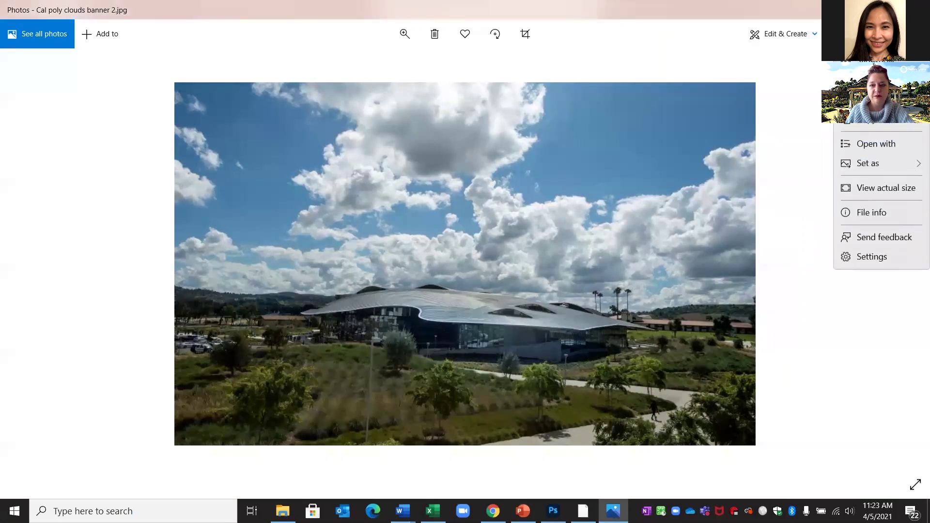
{"action": "left_click", "coordinate": [872, 111]}
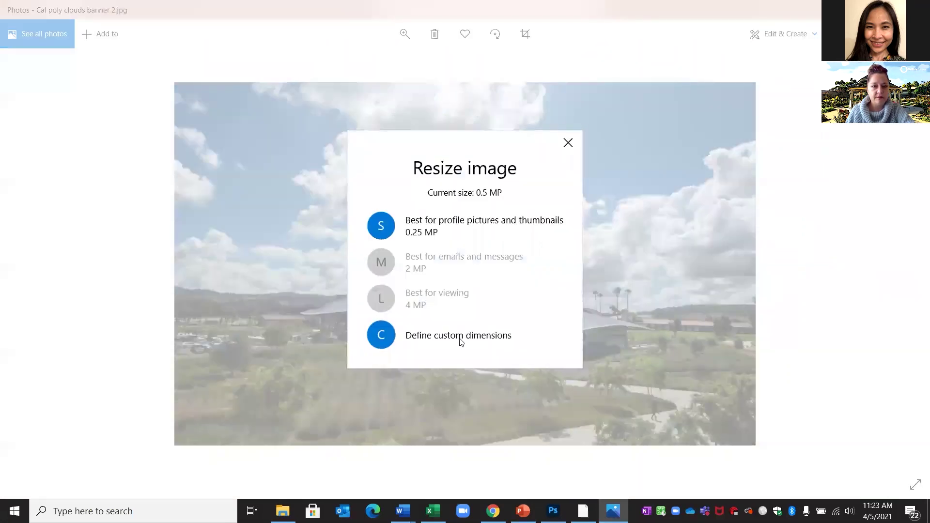
{"action": "left_click", "coordinate": [458, 336]}
{"action": "left_click", "coordinate": [536, 242]}
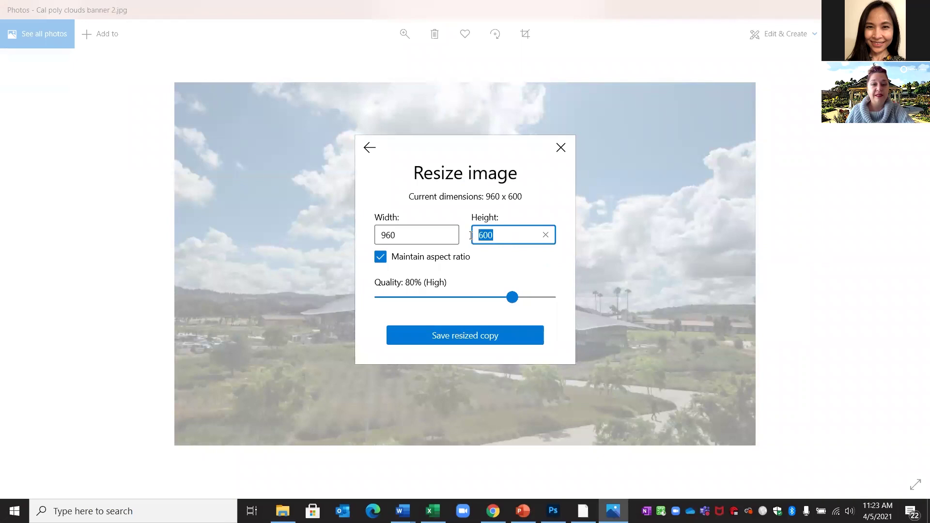
{"action": "type", "text": "450"}
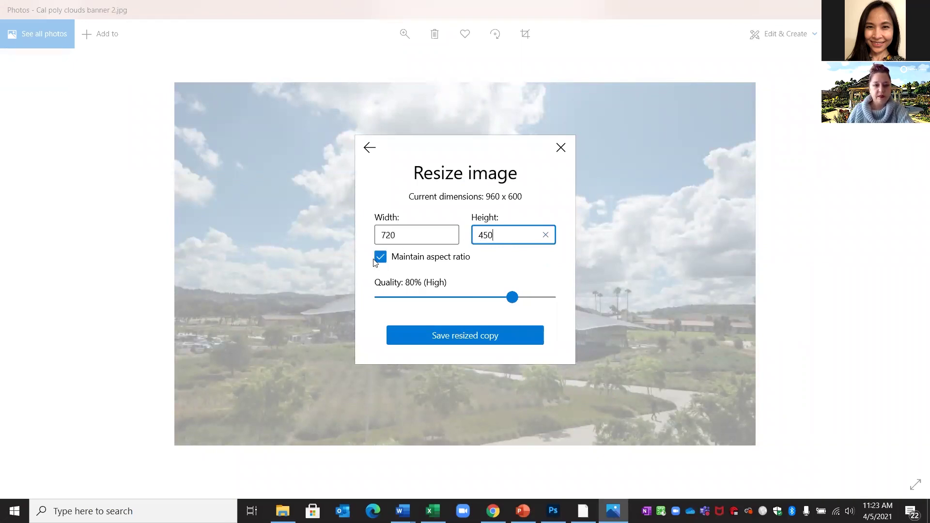
{"action": "left_click", "coordinate": [412, 236]}
{"action": "left_click", "coordinate": [397, 254]}
{"action": "left_click", "coordinate": [415, 238]}
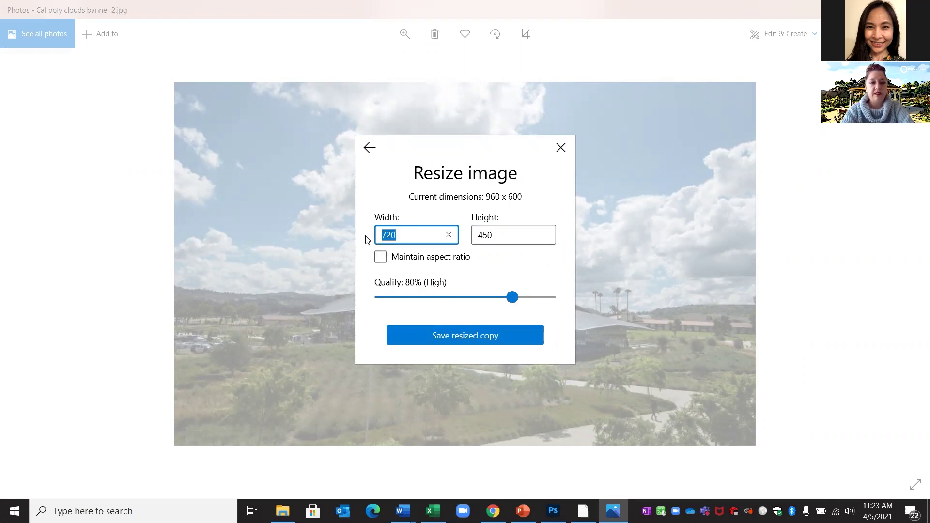
{"action": "type", "text": "960"}
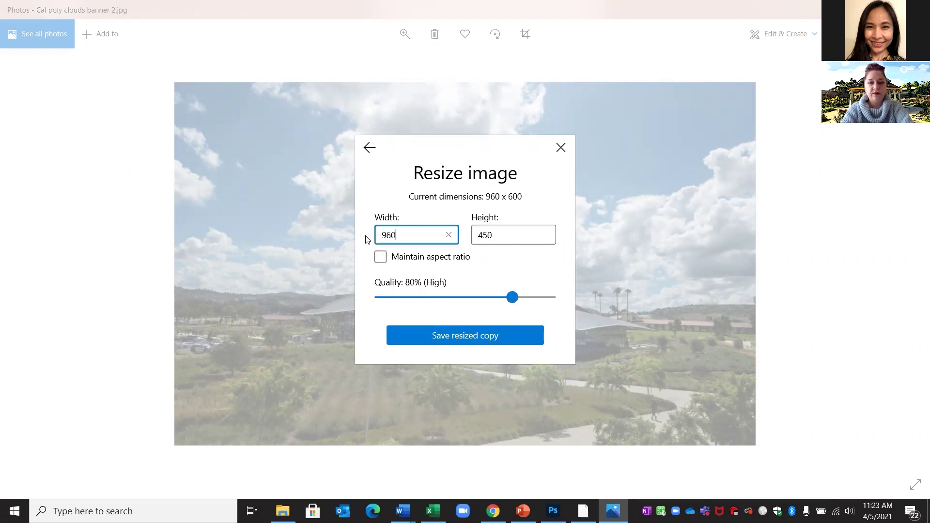
Save the resized copy over the existing Cal poly clouds banner 2 file in the Cascade folder
{"action": "left_click", "coordinate": [492, 338]}
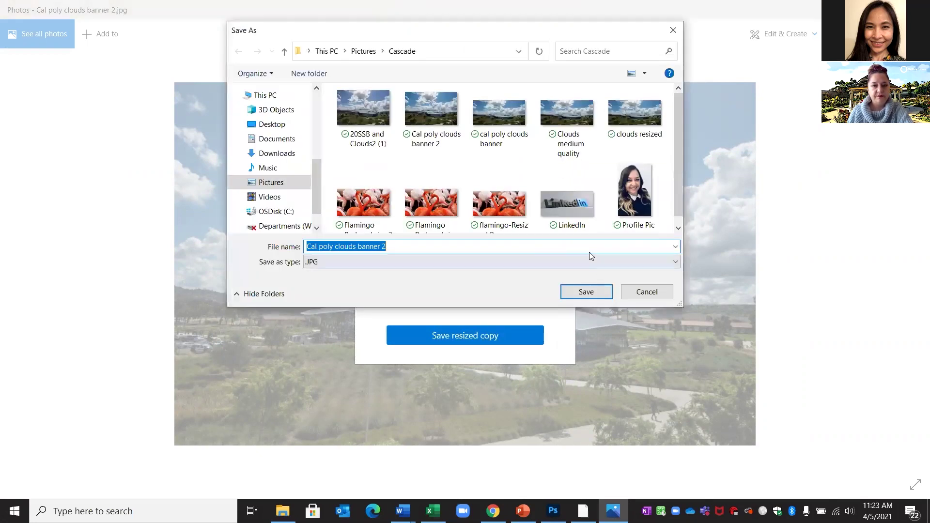
{"action": "left_click", "coordinate": [431, 113]}
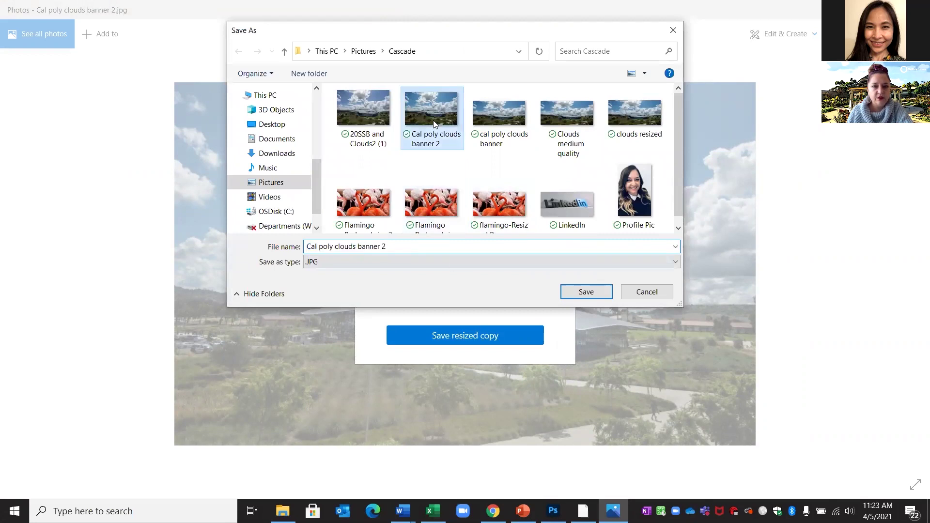
{"action": "left_click", "coordinate": [586, 291]}
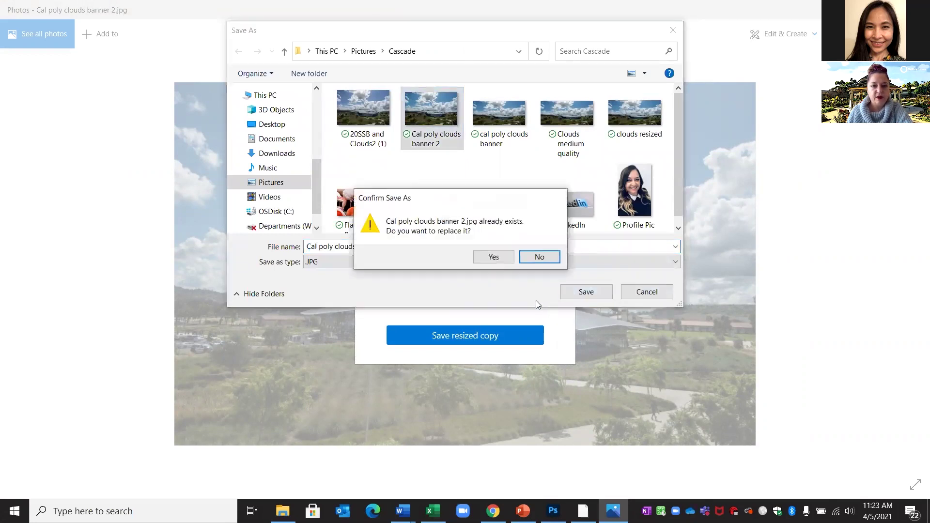
{"action": "left_click", "coordinate": [494, 257]}
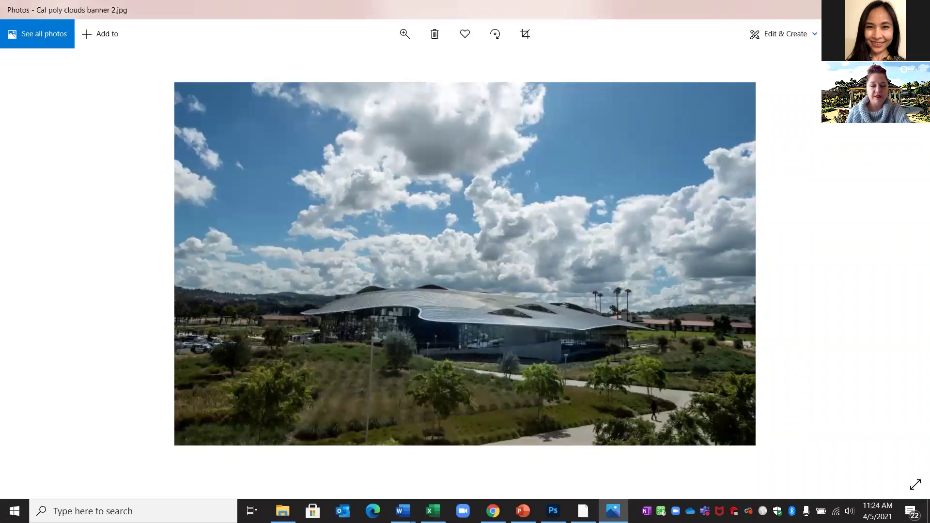
Close the resized banner photo and open Adobe Photoshop 2021
{"action": "key", "text": "alt+F4"}
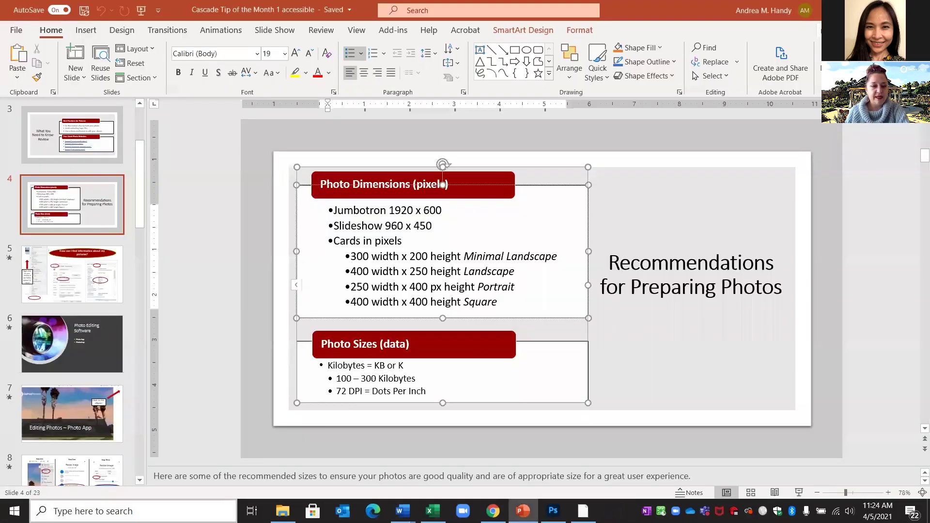
{"action": "key", "text": "super+s"}
{"action": "type", "text": "p"}
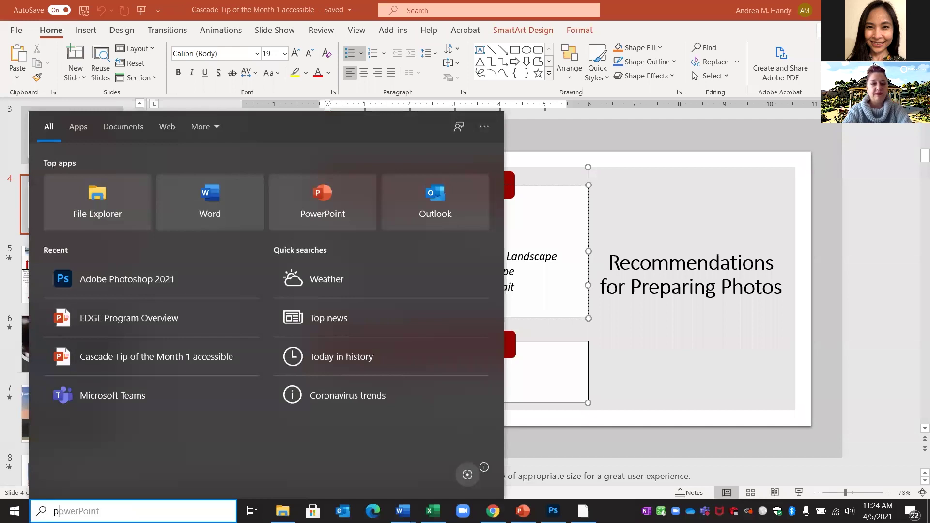
{"action": "type", "text": "ho"}
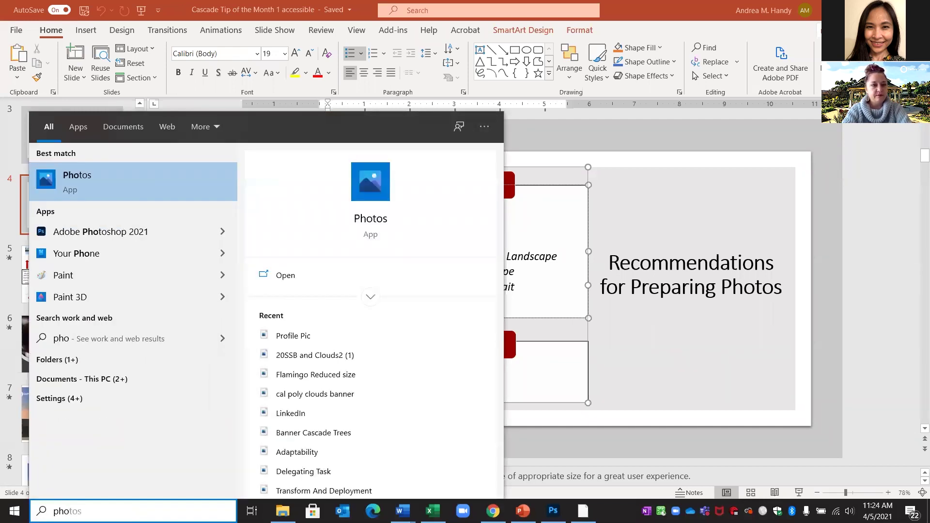
{"action": "left_click", "coordinate": [70, 235]}
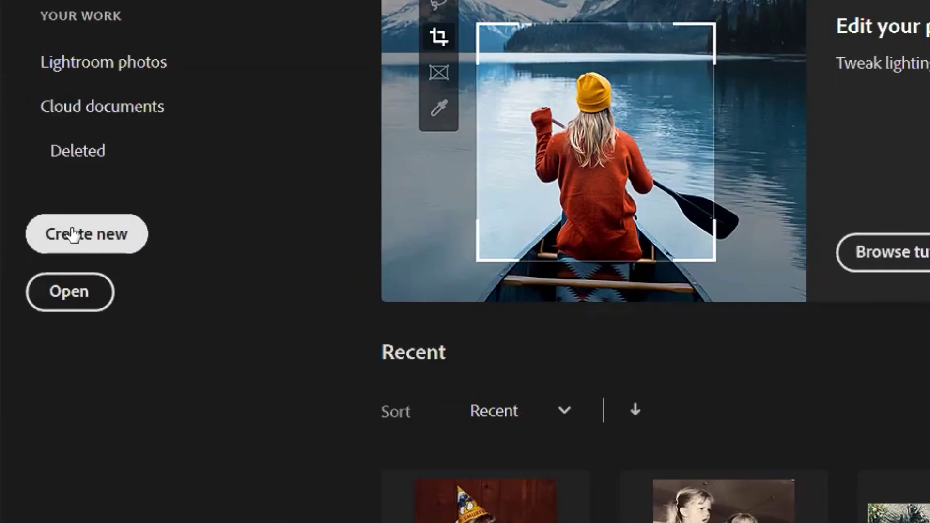
Start a new document and name it Portrait
{"action": "left_click", "coordinate": [73, 235]}
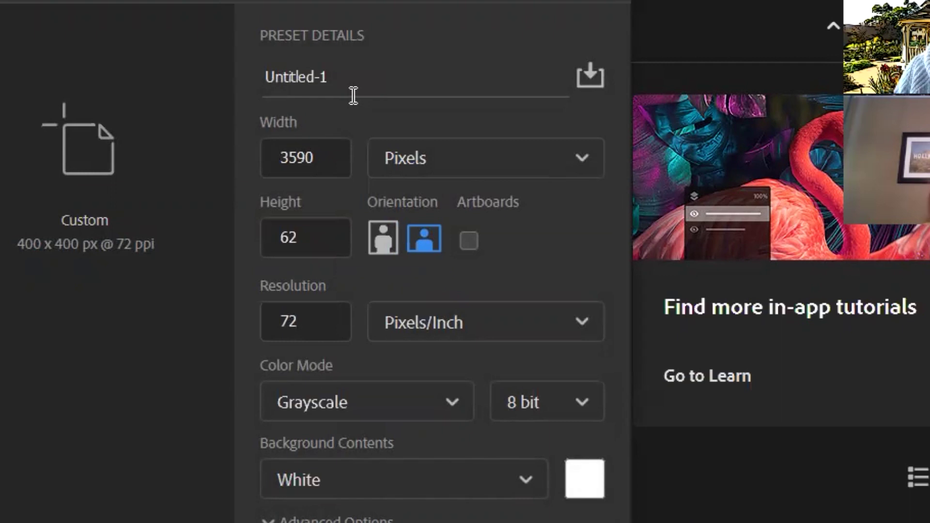
{"action": "left_click", "coordinate": [353, 79]}
{"action": "left_click_drag", "start_coordinate": [354, 78], "coordinate": [261, 78]}
{"action": "type", "text": "Portrat"}
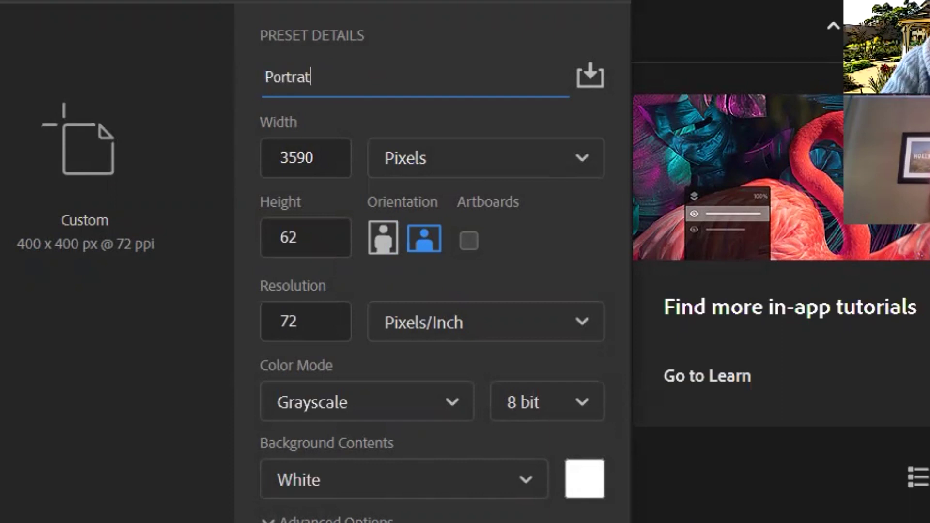
{"action": "key", "text": "BackSpace"}
{"action": "type", "text": "it"}
Set the Portrait document to 250 pixels wide by 400 pixels high and create it
{"action": "left_click", "coordinate": [324, 163]}
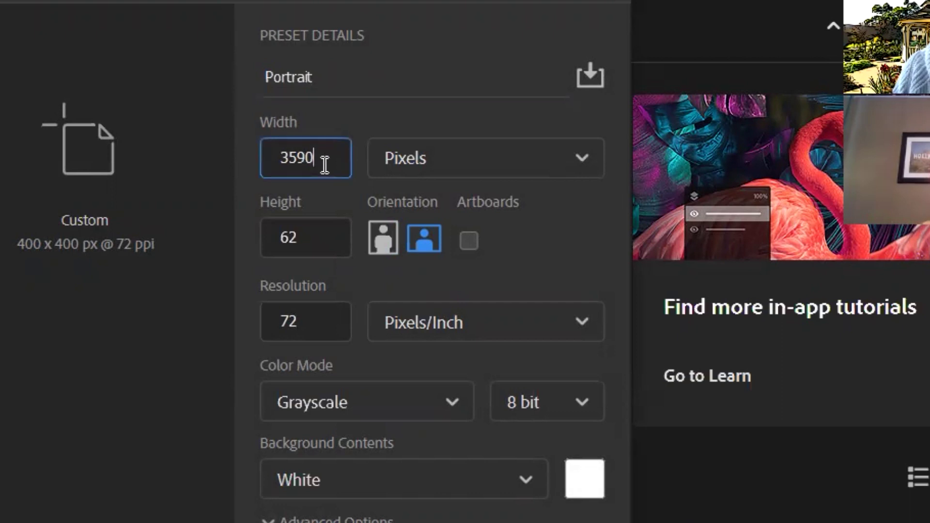
{"action": "left_click_drag", "start_coordinate": [330, 162], "coordinate": [273, 157]}
{"action": "type", "text": "250"}
{"action": "left_click", "coordinate": [549, 240]}
{"action": "double_click", "coordinate": [324, 247]}
{"action": "type", "text": "400"}
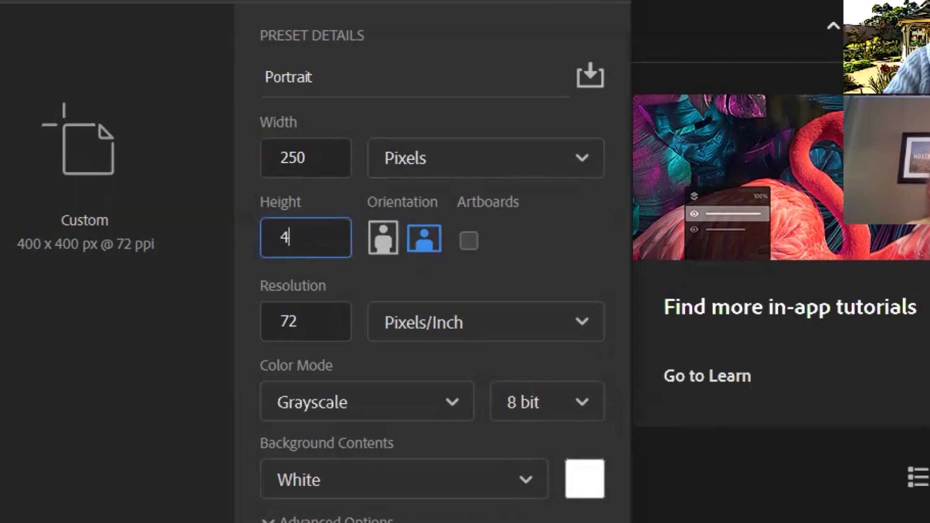
{"action": "left_click", "coordinate": [522, 260]}
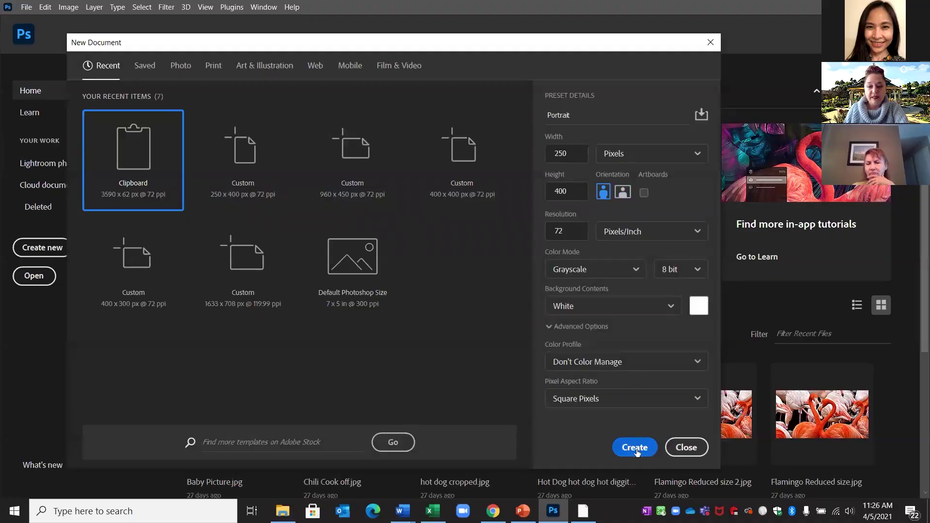
{"action": "left_click", "coordinate": [635, 448]}
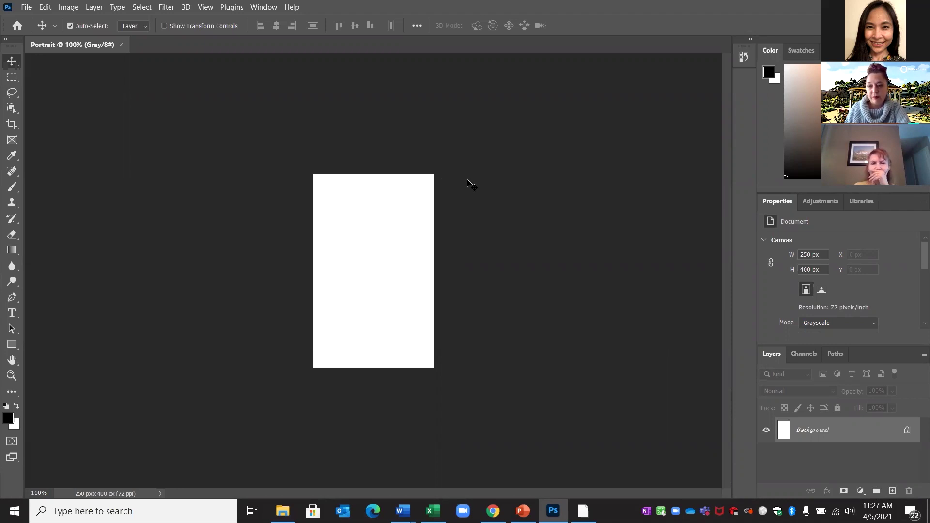
Place the Profile Pic image from the Cascade folder as an embedded image on the portrait canvas and commit the placement
{"action": "left_click", "coordinate": [26, 7]}
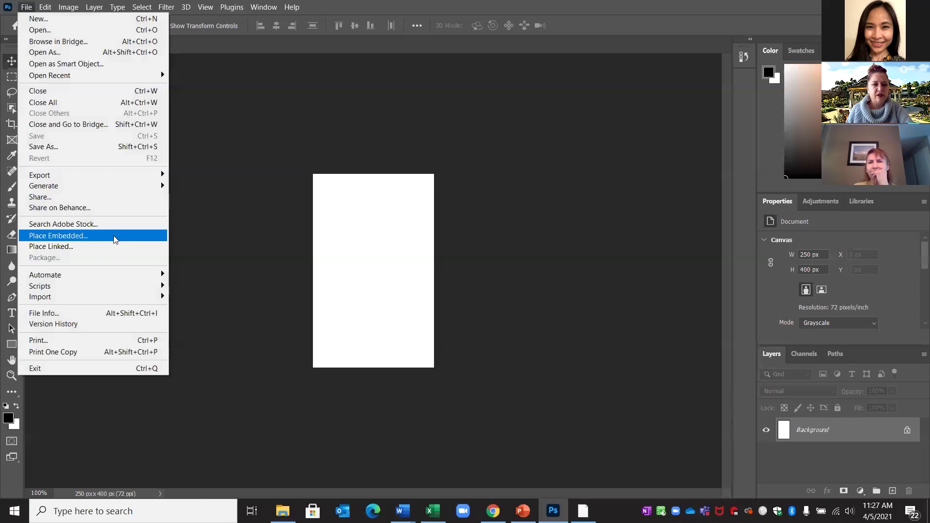
{"action": "left_click", "coordinate": [113, 237]}
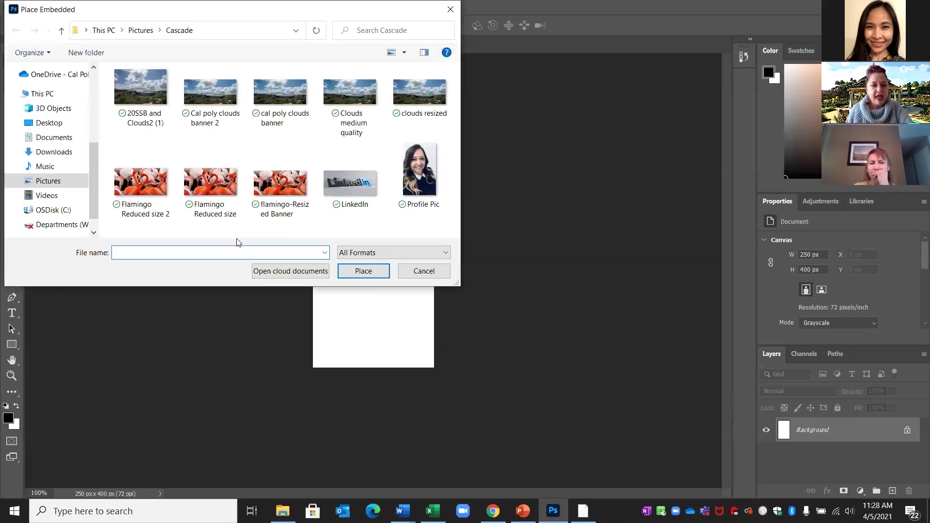
{"action": "mouse_move", "coordinate": [425, 181]}
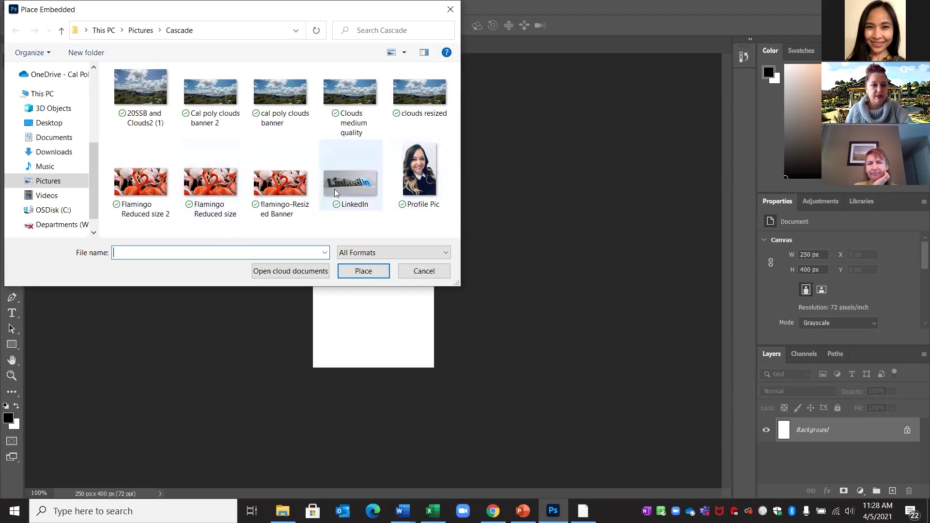
{"action": "left_click", "coordinate": [424, 184]}
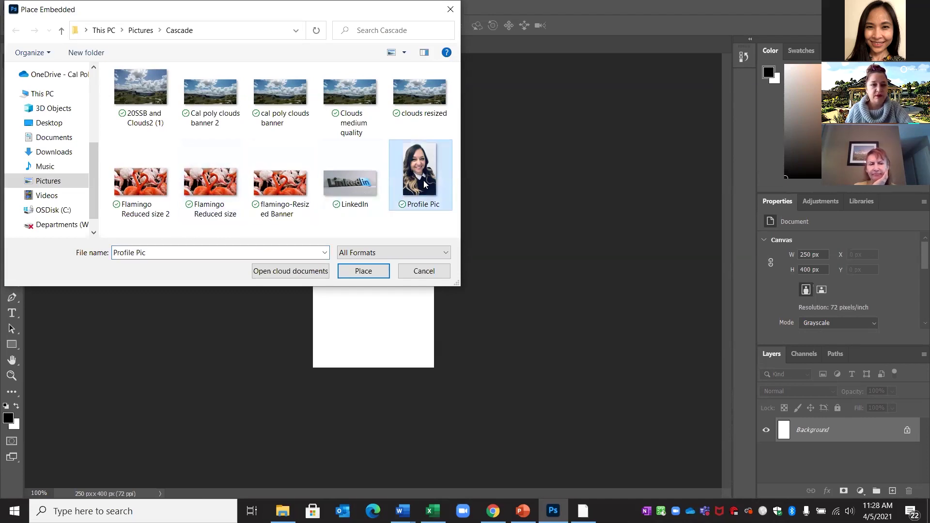
{"action": "left_click", "coordinate": [364, 271]}
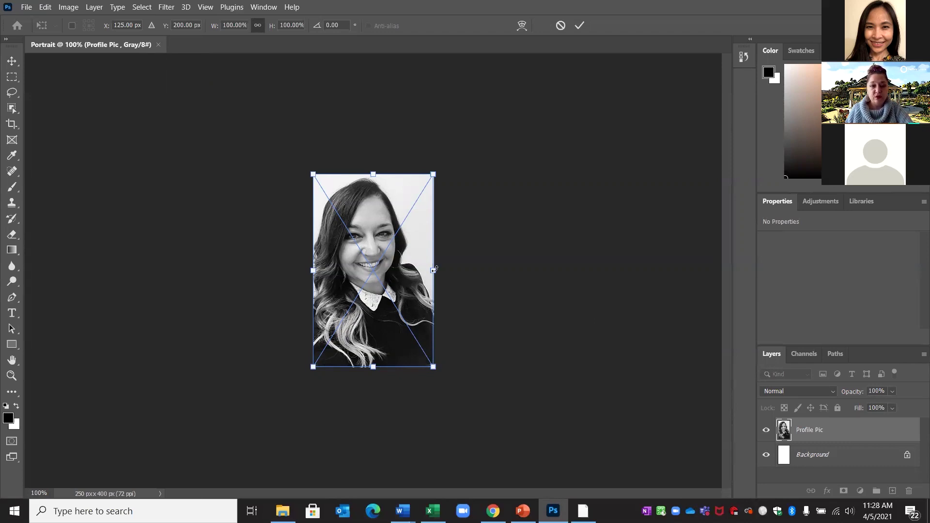
{"action": "mouse_move", "coordinate": [433, 271]}
{"action": "left_mouse_down"}
{"action": "mouse_move", "coordinate": [484, 273]}
{"action": "mouse_move", "coordinate": [434, 275]}
{"action": "left_mouse_up"}
{"action": "key", "text": "Return"}
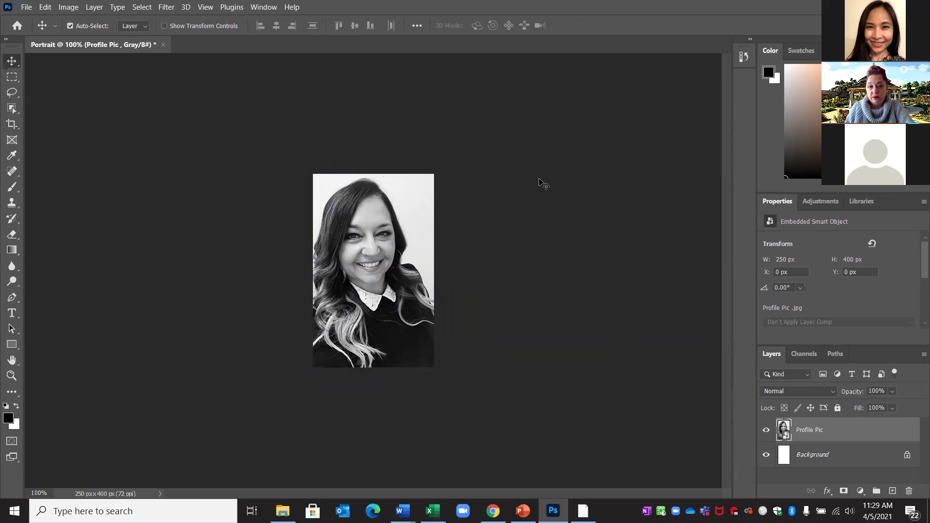
Start saving the portrait under a new name on the computer, choosing the Cascade folder inside Pictures
{"action": "left_click", "coordinate": [26, 8]}
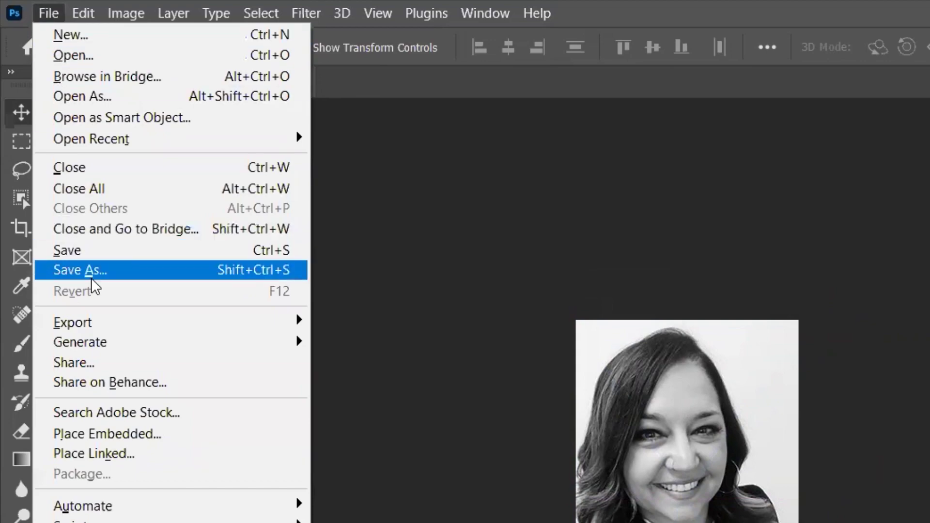
{"action": "left_click", "coordinate": [57, 204]}
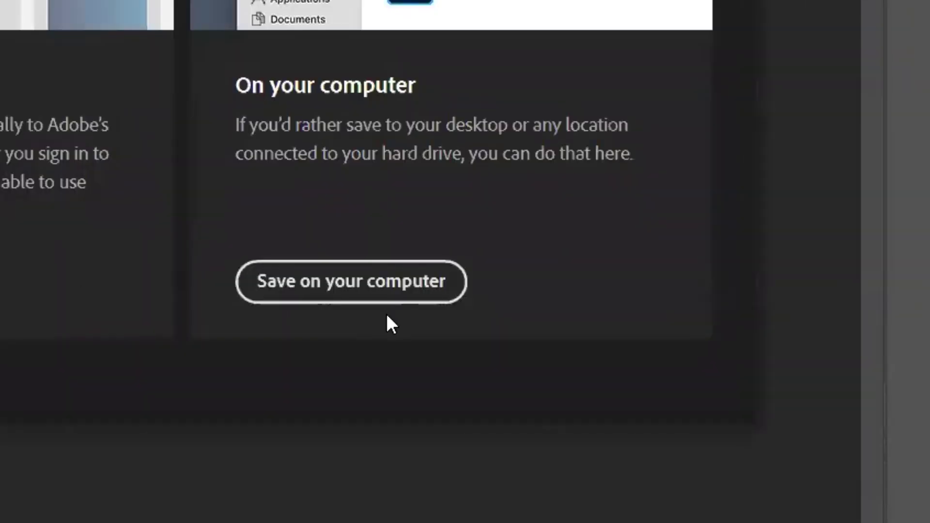
{"action": "left_click", "coordinate": [388, 291]}
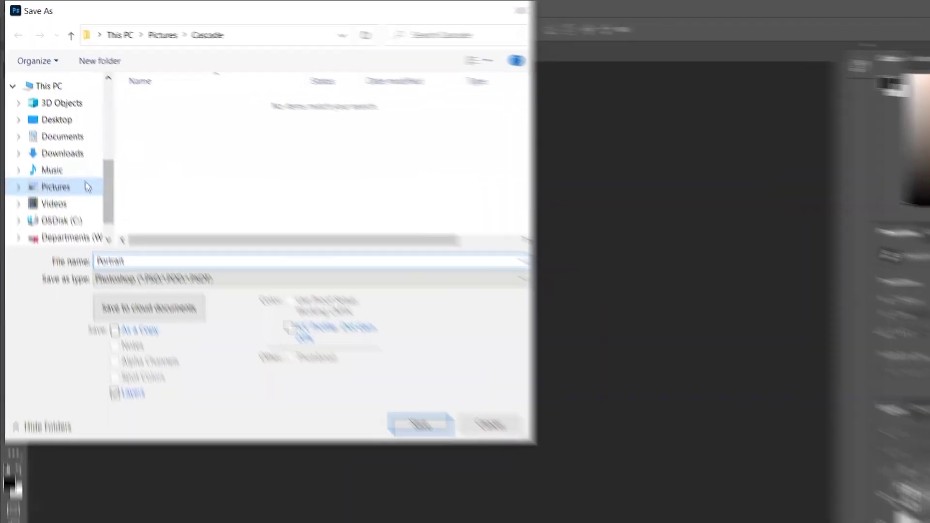
{"action": "left_click", "coordinate": [80, 162]}
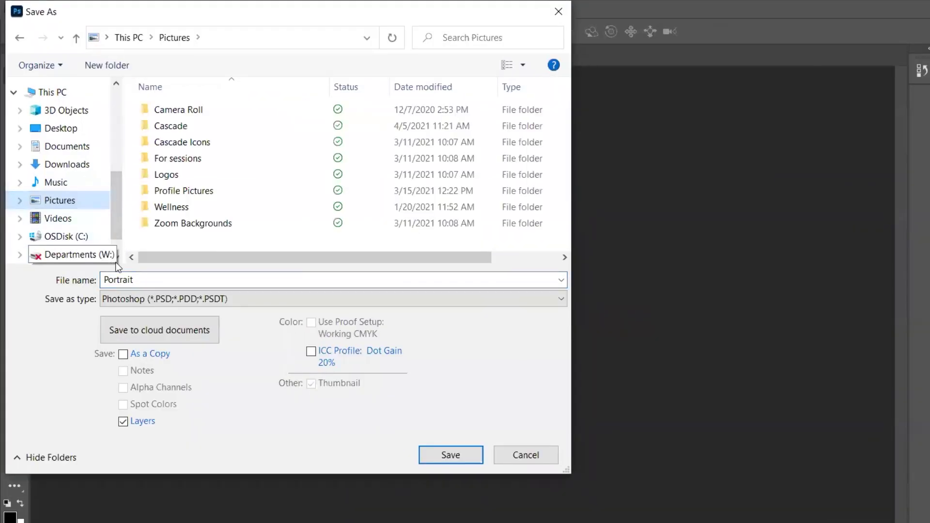
{"action": "double_click", "coordinate": [190, 127]}
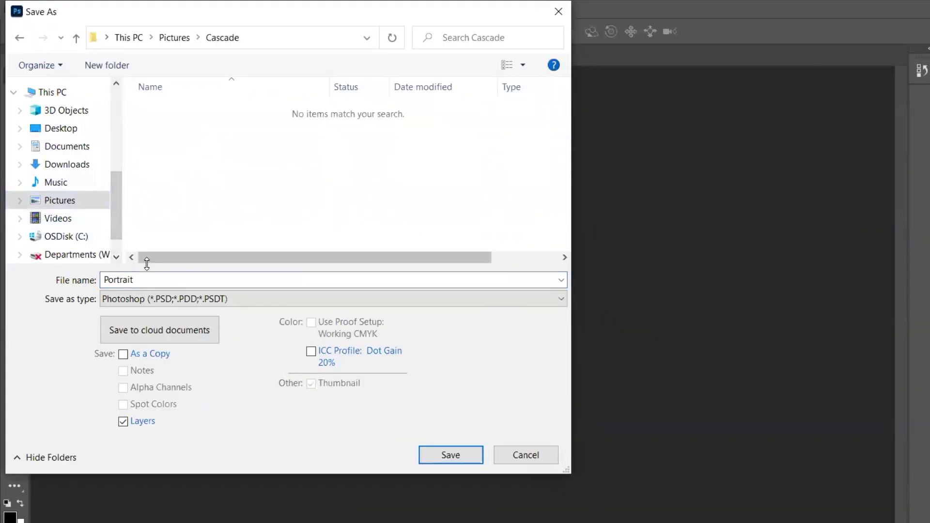
Add the person's first name after Portrait in the file name and save as JPEG, accepting the JPEG options at quality 10, Maximum
{"action": "left_click", "coordinate": [182, 279]}
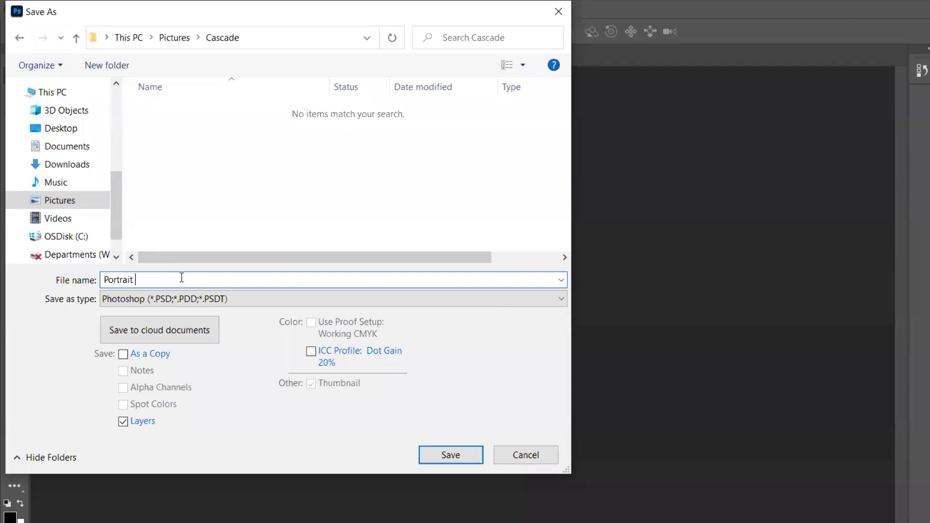
{"action": "type", "text": "s"}
{"action": "type", "text": "Andy"}
{"action": "left_click", "coordinate": [228, 300]}
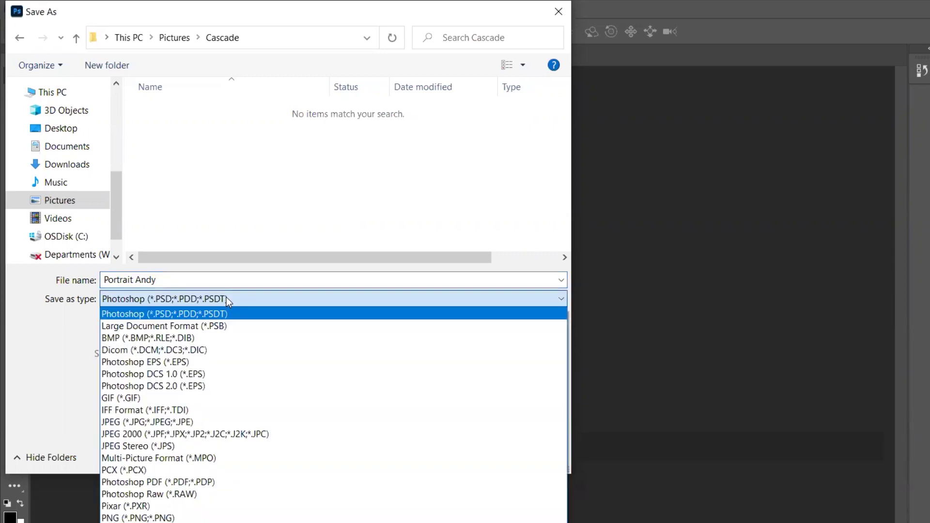
{"action": "left_click", "coordinate": [229, 422]}
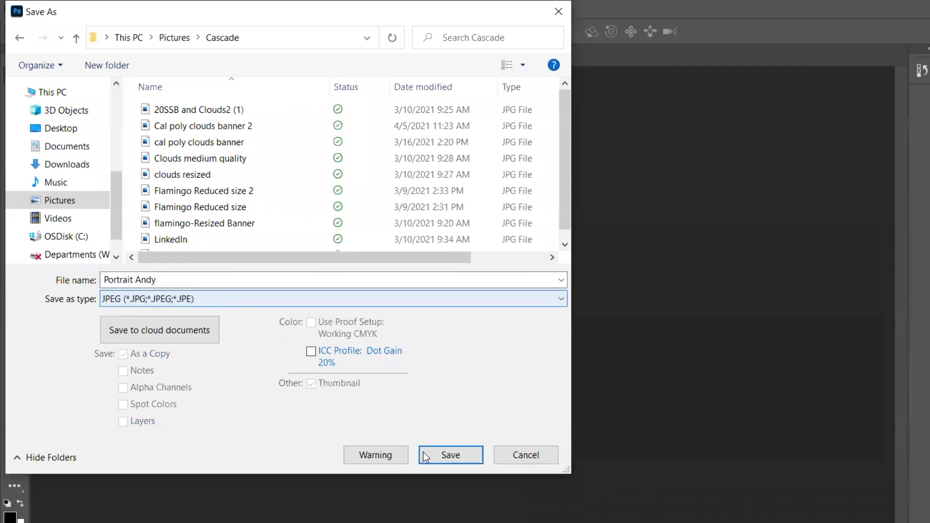
{"action": "left_click", "coordinate": [450, 455]}
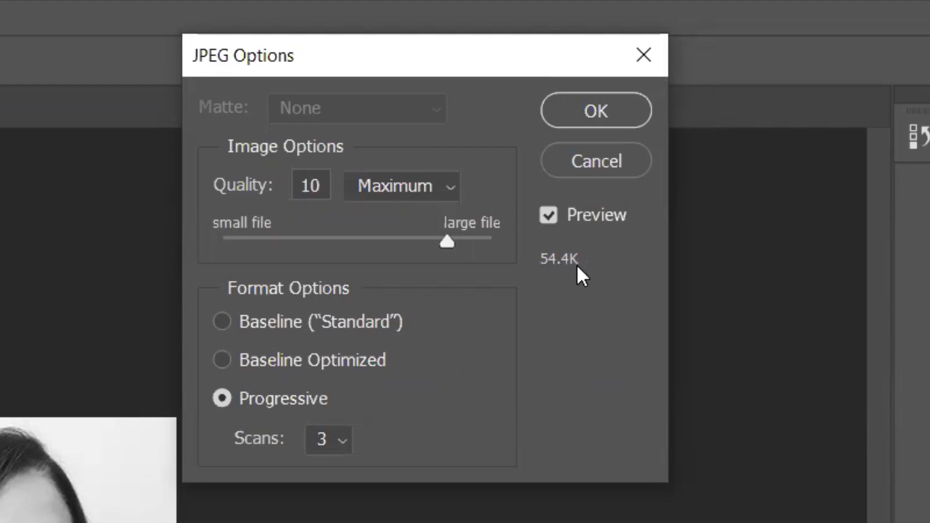
{"action": "left_click", "coordinate": [614, 107]}
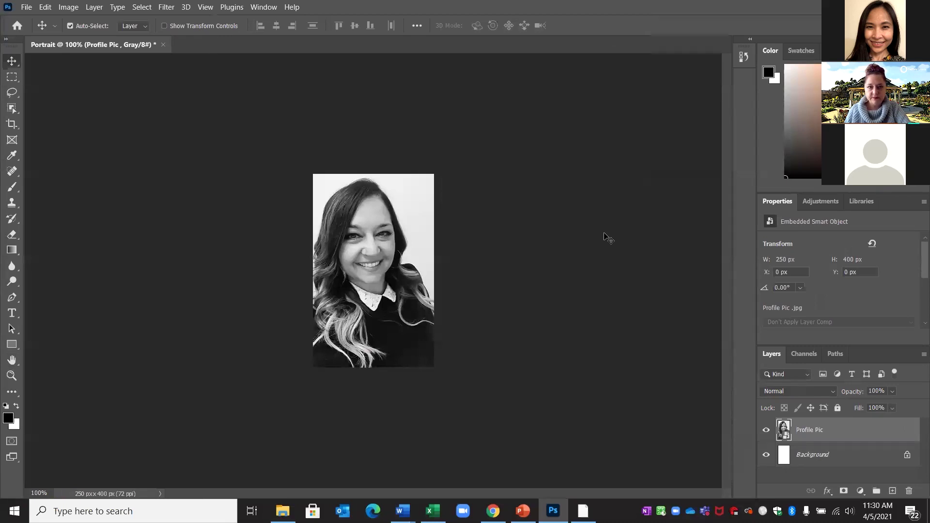
Start another new document and set its color mode to RGB Color
{"action": "left_click", "coordinate": [25, 8]}
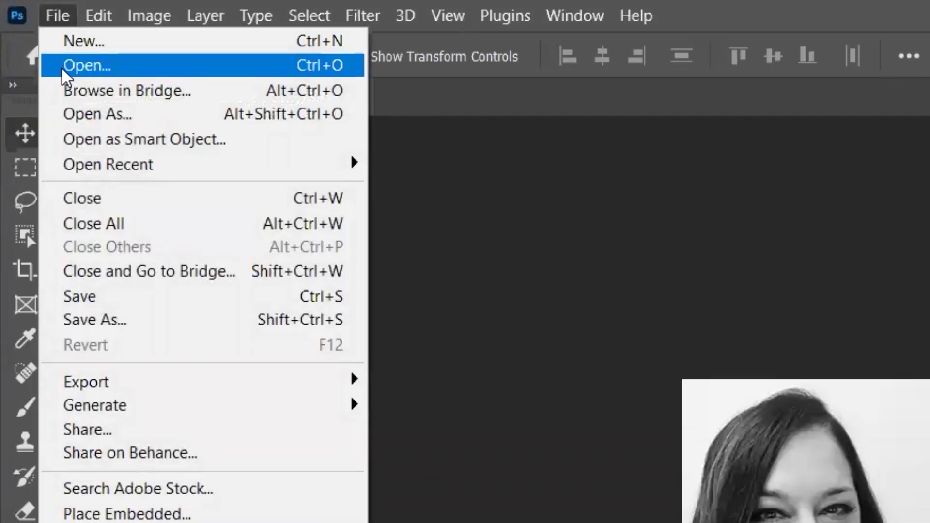
{"action": "left_click", "coordinate": [65, 41]}
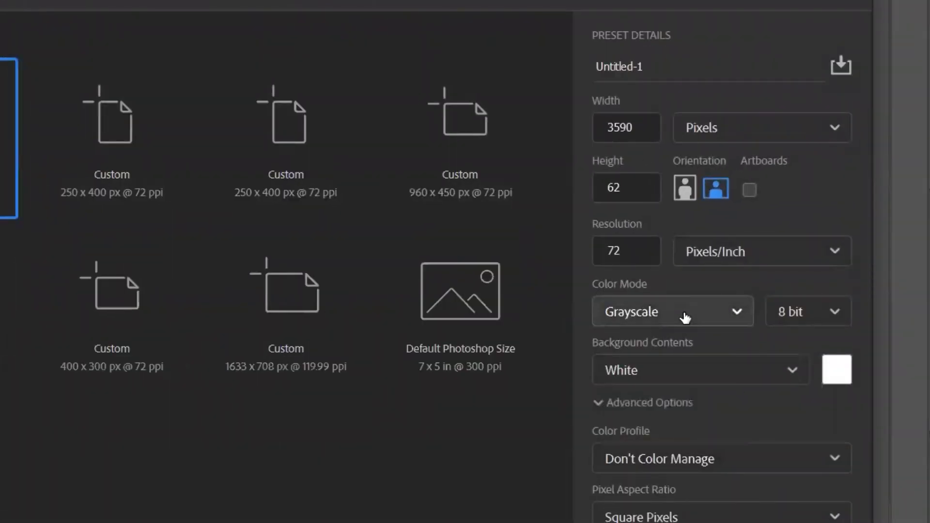
{"action": "left_click", "coordinate": [687, 318]}
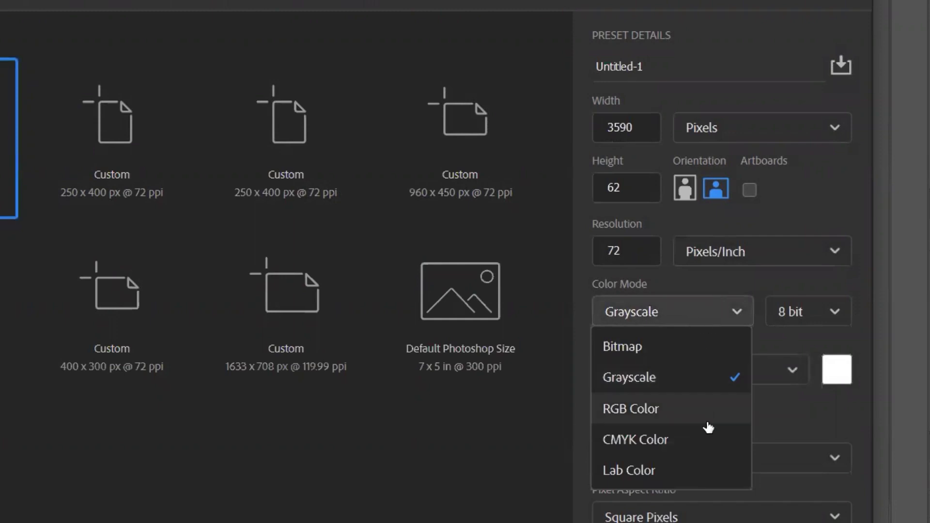
{"action": "left_click", "coordinate": [702, 409]}
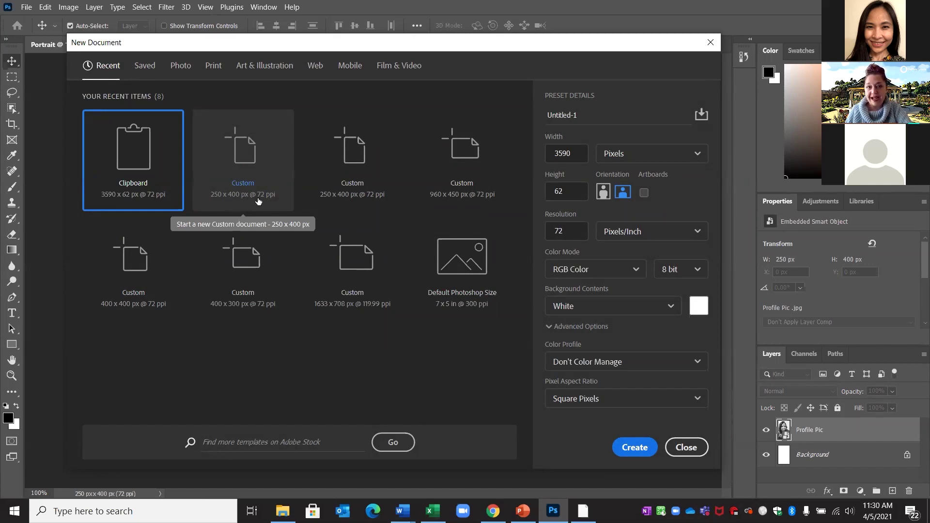
Check the settings of the recent 250 x 400 and 960 x 450 pixel presets and return to the Clipboard preset
{"action": "left_click", "coordinate": [244, 177]}
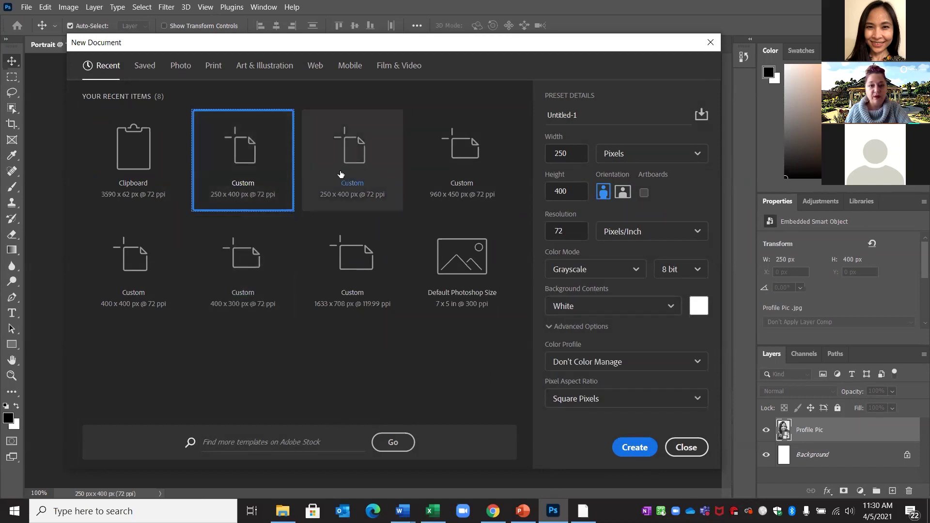
{"action": "left_click", "coordinate": [442, 202]}
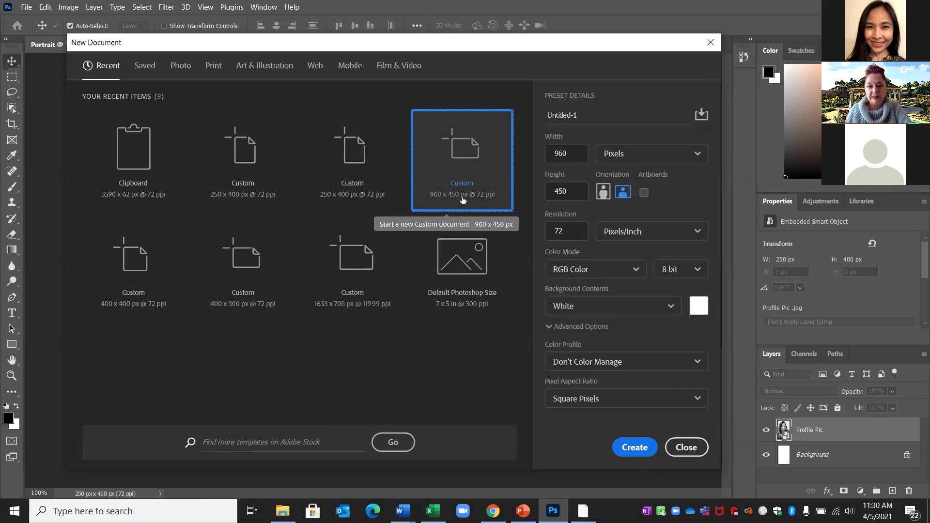
{"action": "left_click", "coordinate": [165, 196]}
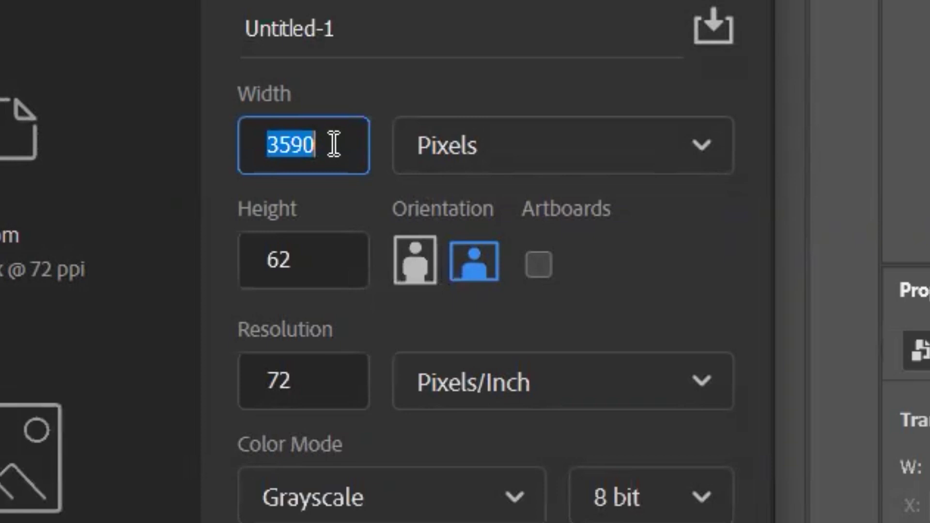
Set the new document's width to 1920 pixels and its height to 600 pixels
{"action": "type", "text": "1920"}
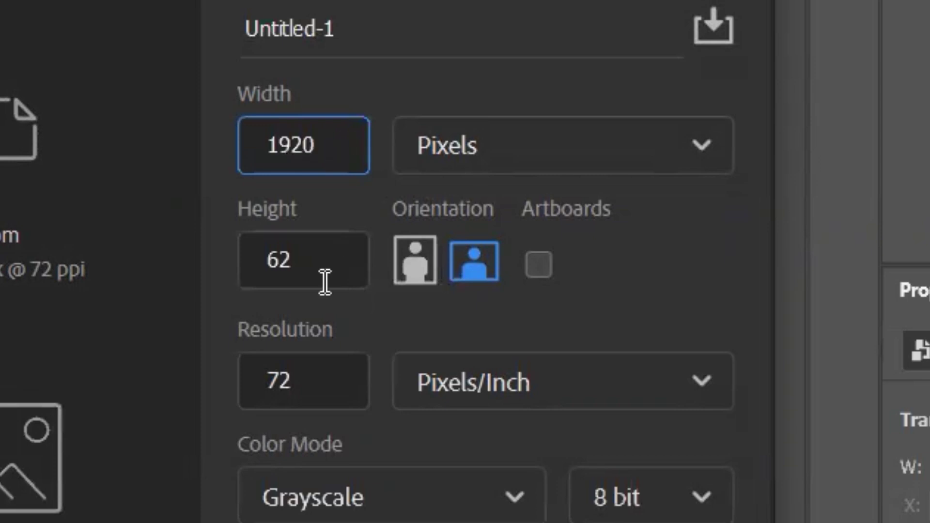
{"action": "left_click", "coordinate": [304, 272]}
{"action": "double_click", "coordinate": [303, 272]}
{"action": "left_click", "coordinate": [301, 272]}
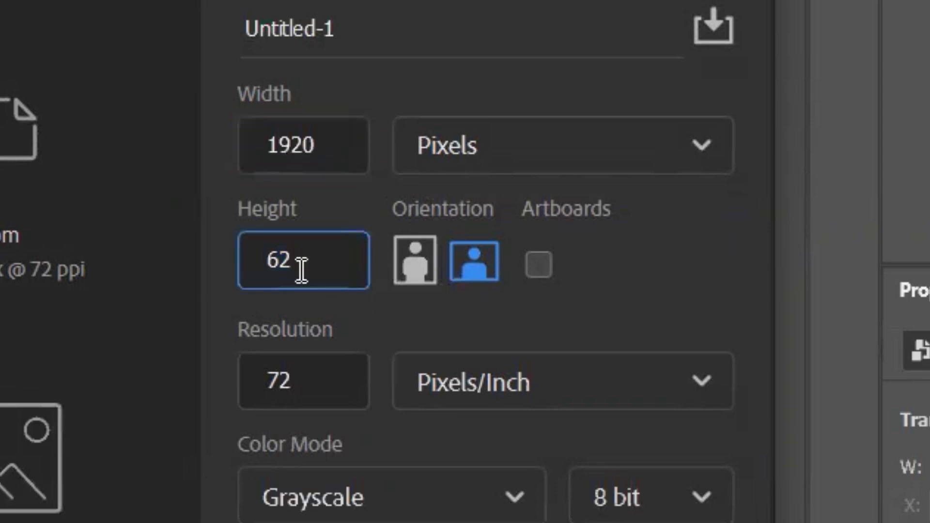
{"action": "key", "text": "BackSpace"}
{"action": "key", "text": "BackSpace"}
{"action": "type", "text": "600"}
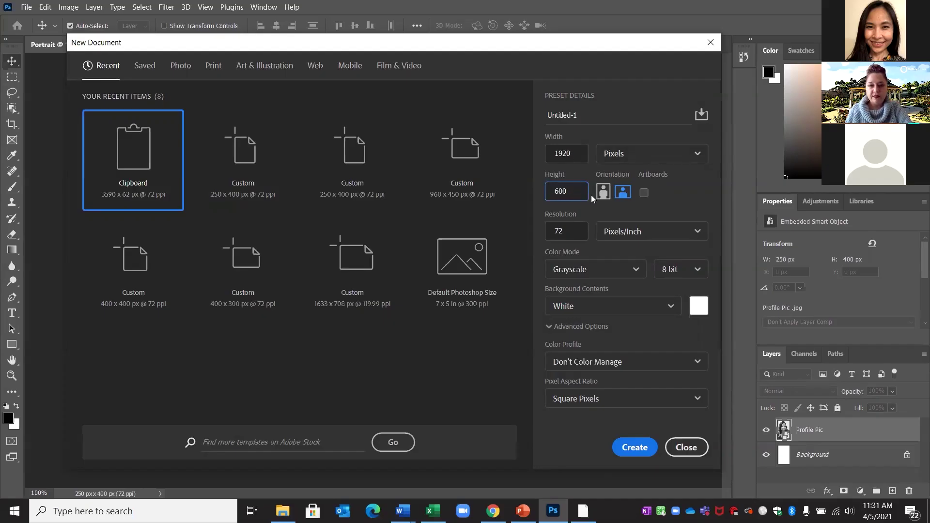
{"action": "left_click", "coordinate": [615, 208]}
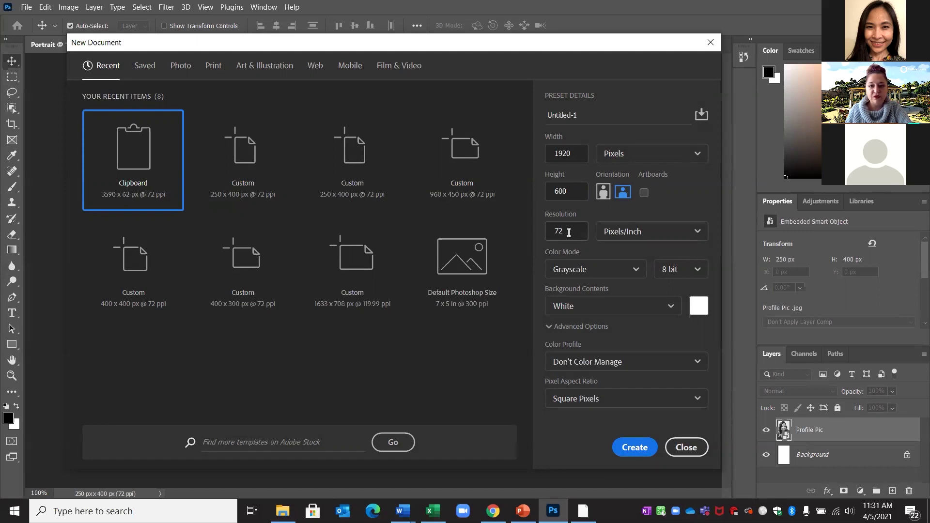
Set the color mode to RGB Color, keep the color profile at Don't Color Manage, and create the document
{"action": "left_click", "coordinate": [642, 266]}
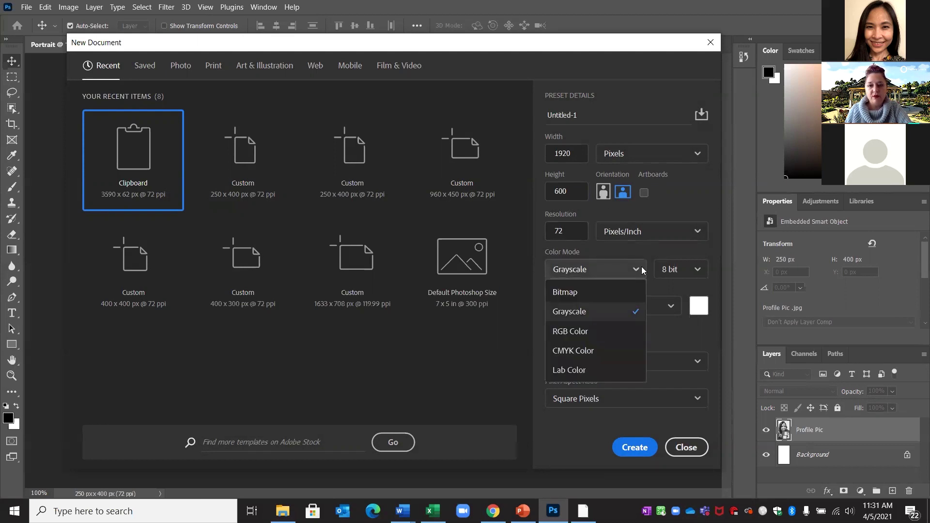
{"action": "left_click", "coordinate": [621, 332]}
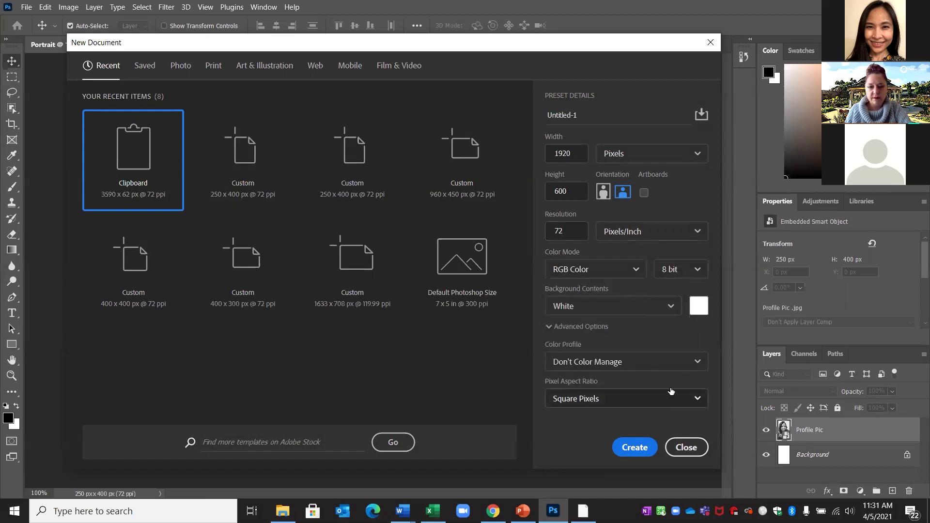
{"action": "left_click", "coordinate": [637, 363]}
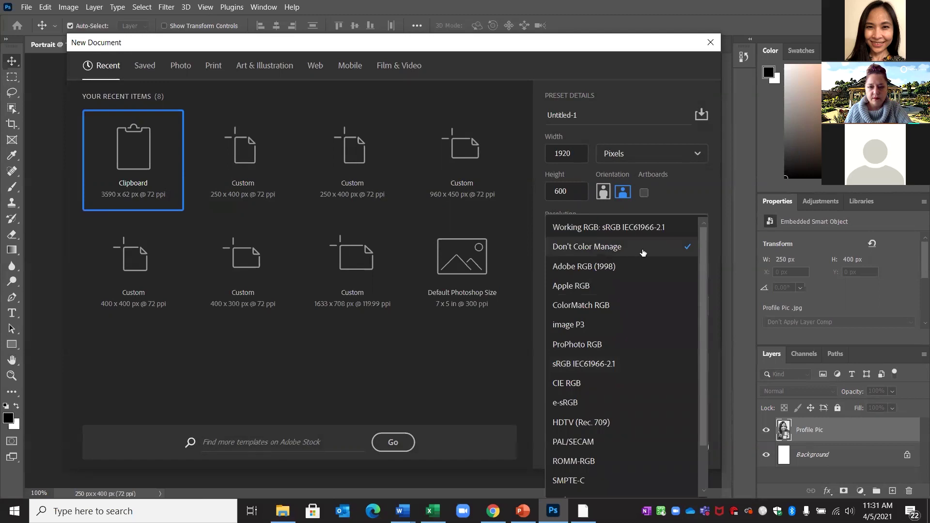
{"action": "left_click", "coordinate": [468, 377]}
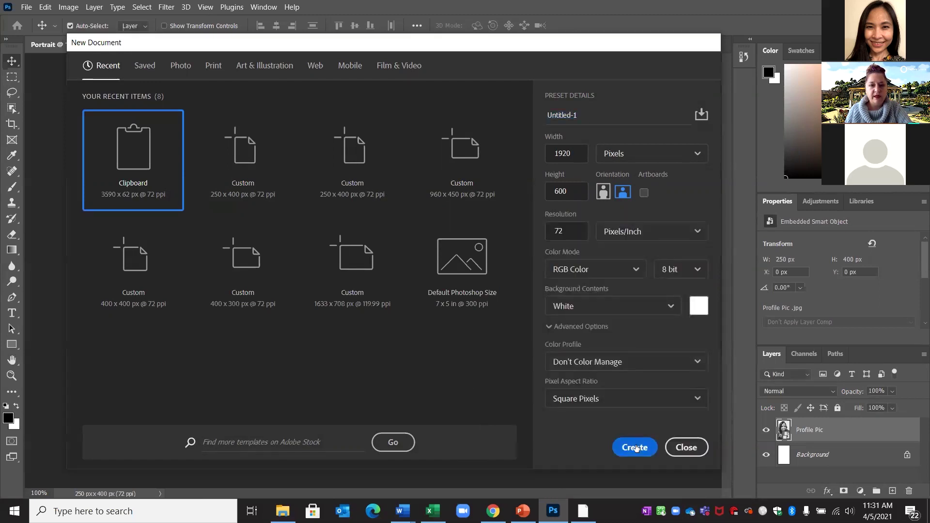
{"action": "left_click", "coordinate": [634, 447]}
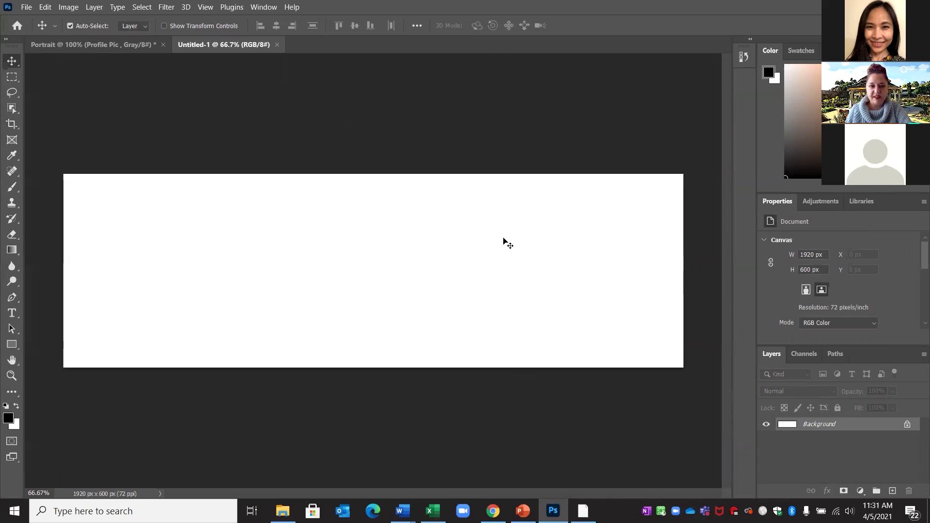
Place the "clouds resized" image from the Cascade folder as an embedded object in the blank document
{"action": "left_click", "coordinate": [27, 7]}
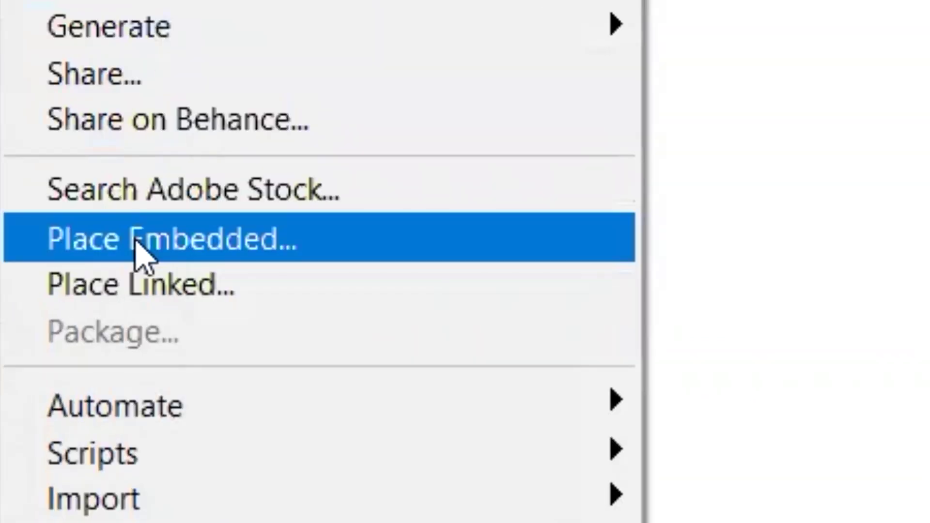
{"action": "left_click", "coordinate": [141, 249]}
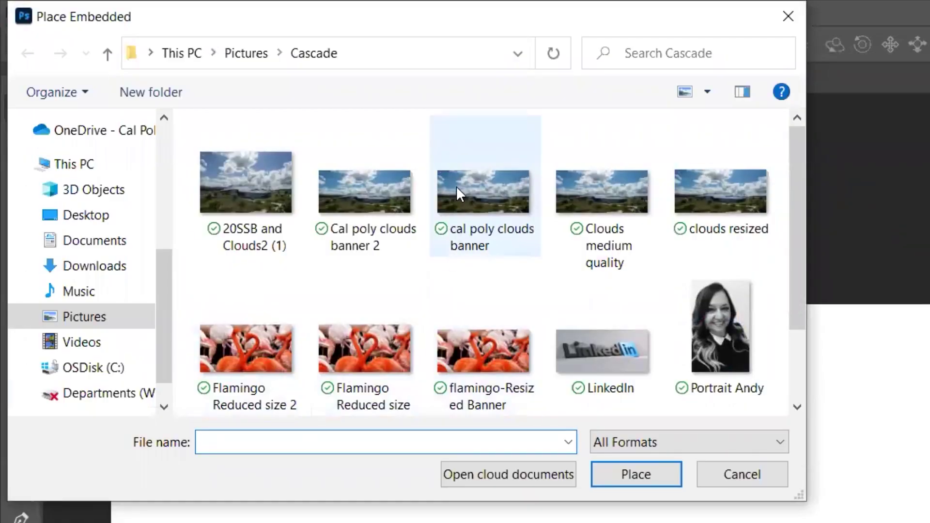
{"action": "left_click", "coordinate": [730, 191]}
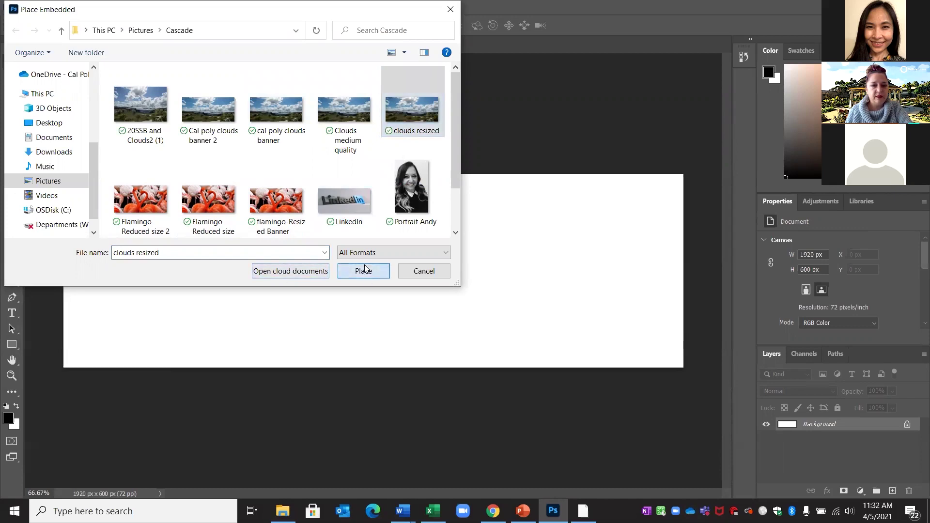
{"action": "left_click", "coordinate": [365, 269]}
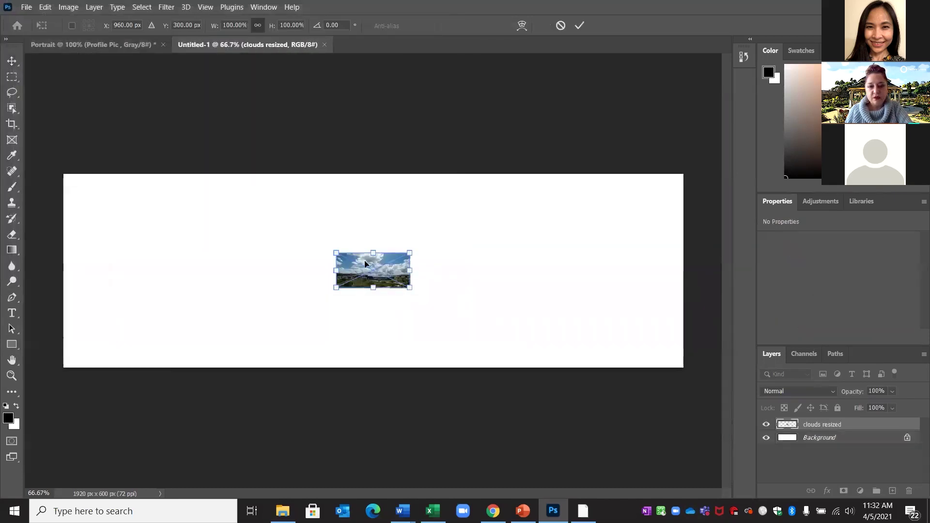
Scale the placed clouds image proportionally to about 846% so it covers the whole canvas, and commit the transformation
{"action": "left_click_drag", "start_coordinate": [335, 251], "coordinate": [28, 190]}
{"action": "left_click_drag", "start_coordinate": [410, 288], "coordinate": [700, 391]}
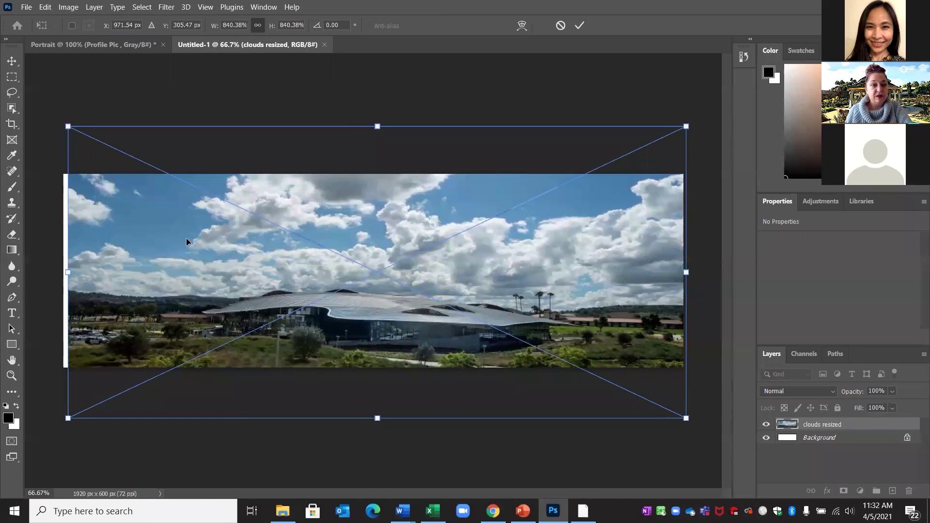
{"action": "left_click_drag", "start_coordinate": [67, 273], "coordinate": [63, 273]}
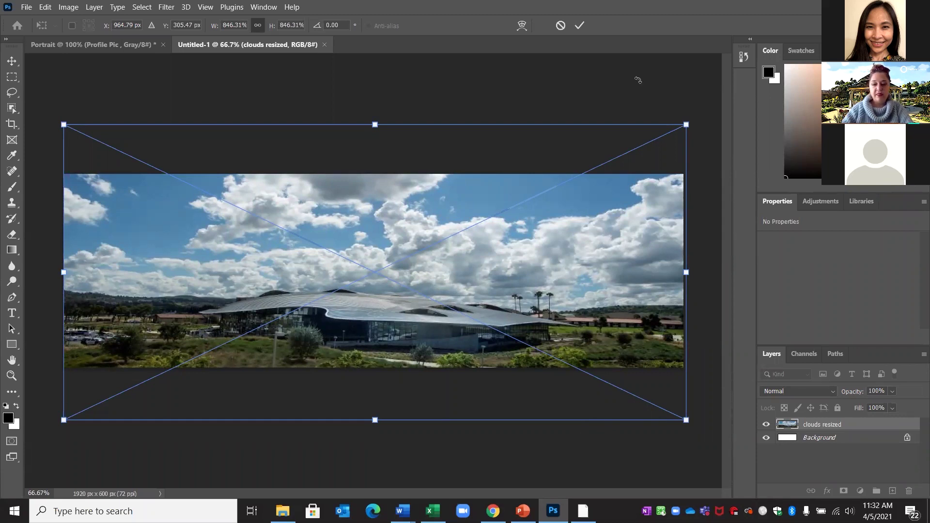
{"action": "key", "text": "Return"}
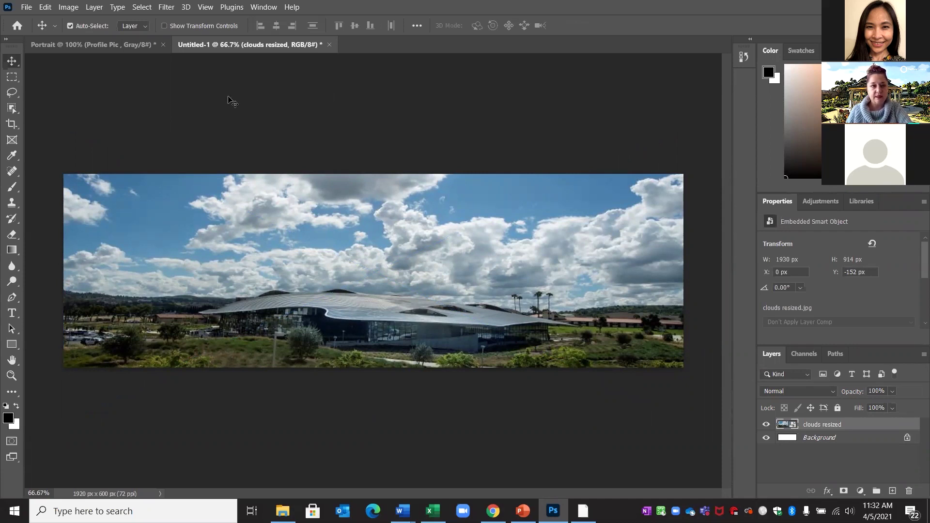
Start saving the clouds document under a new name on the computer, choosing the Cascade folder inside Pictures
{"action": "left_click", "coordinate": [26, 7]}
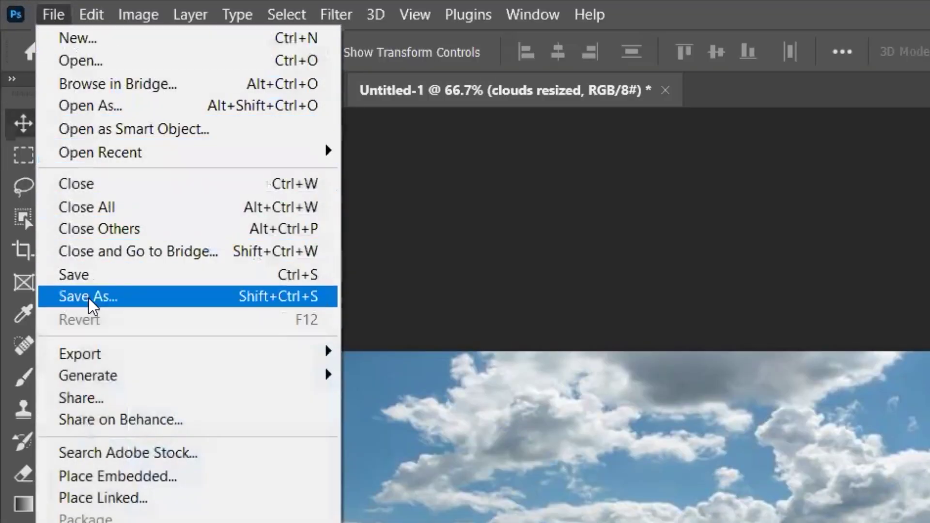
{"action": "left_click", "coordinate": [63, 297]}
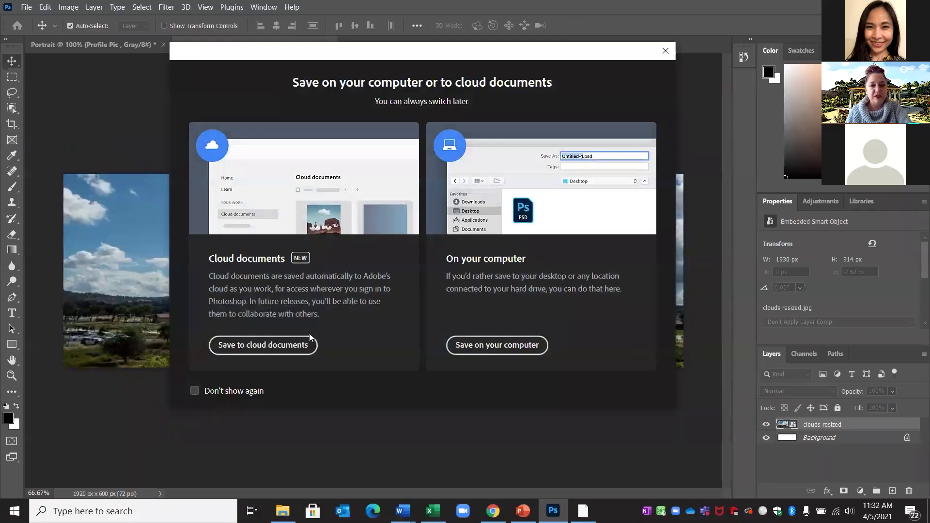
{"action": "left_click", "coordinate": [507, 347]}
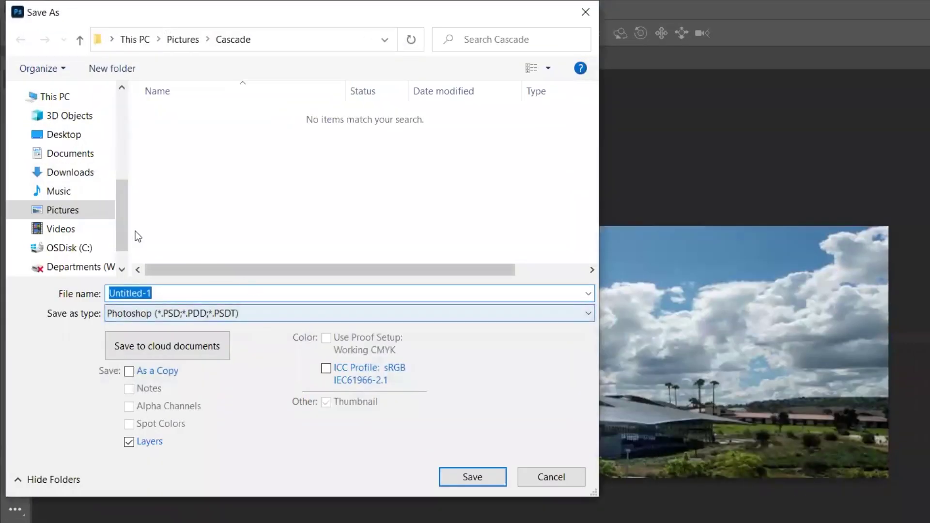
{"action": "left_click", "coordinate": [104, 213]}
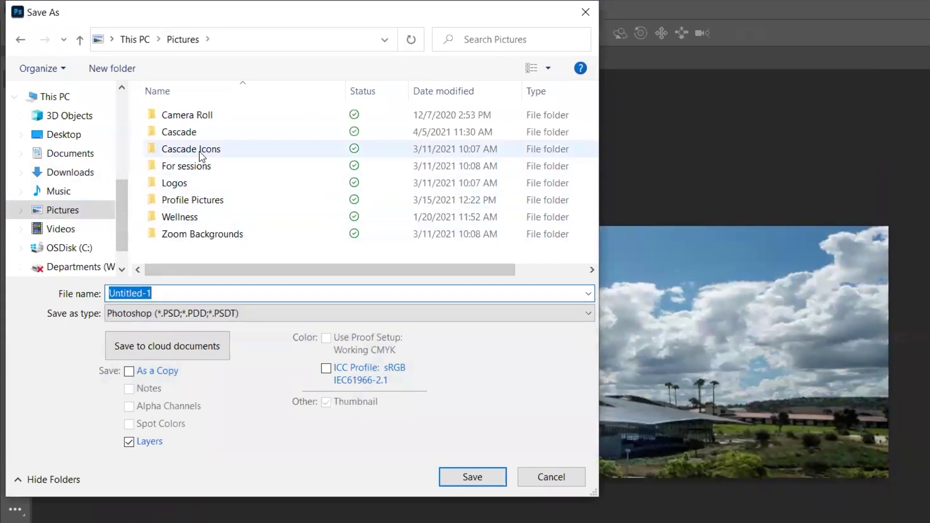
{"action": "double_click", "coordinate": [191, 132]}
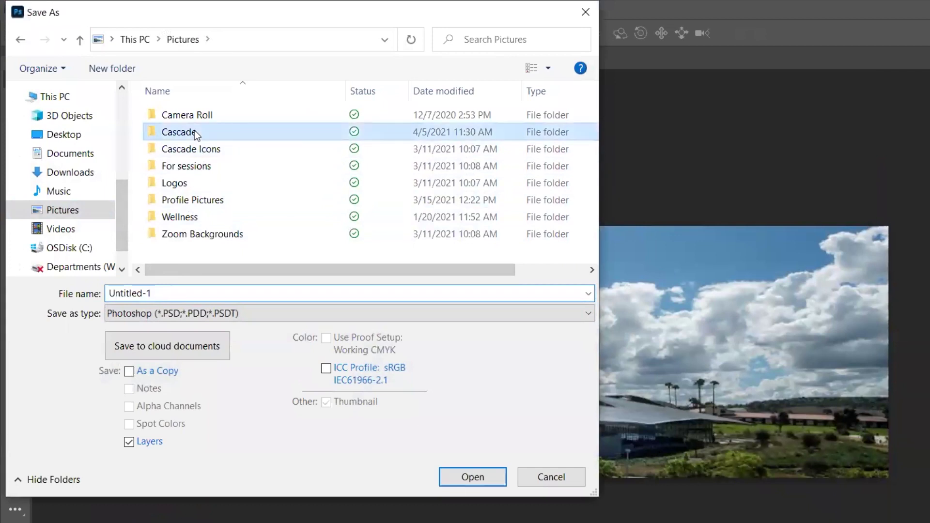
Name the file "clouds jumbotron" and save it as JPEG, accepting the JPEG options at quality 10, Maximum
{"action": "double_click", "coordinate": [165, 294]}
{"action": "left_click_drag", "start_coordinate": [164, 294], "coordinate": [94, 302]}
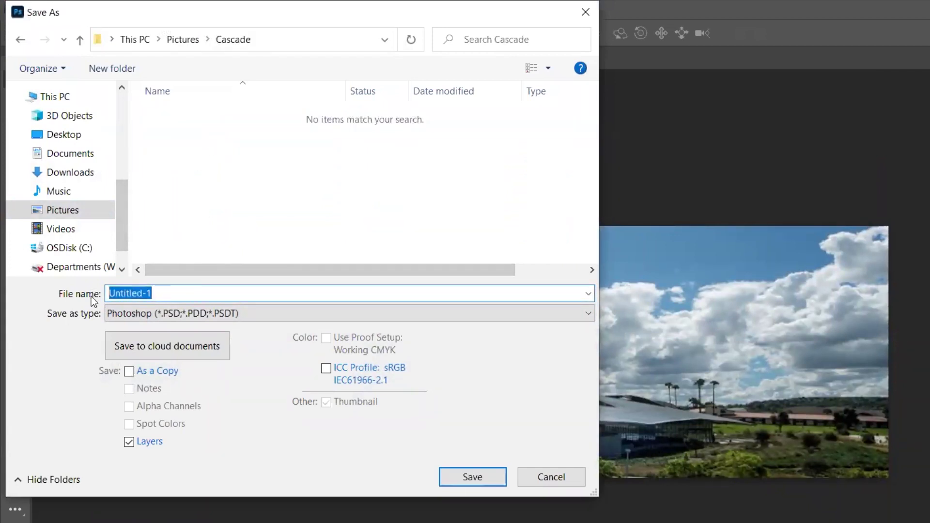
{"action": "type", "text": "clouds ju"}
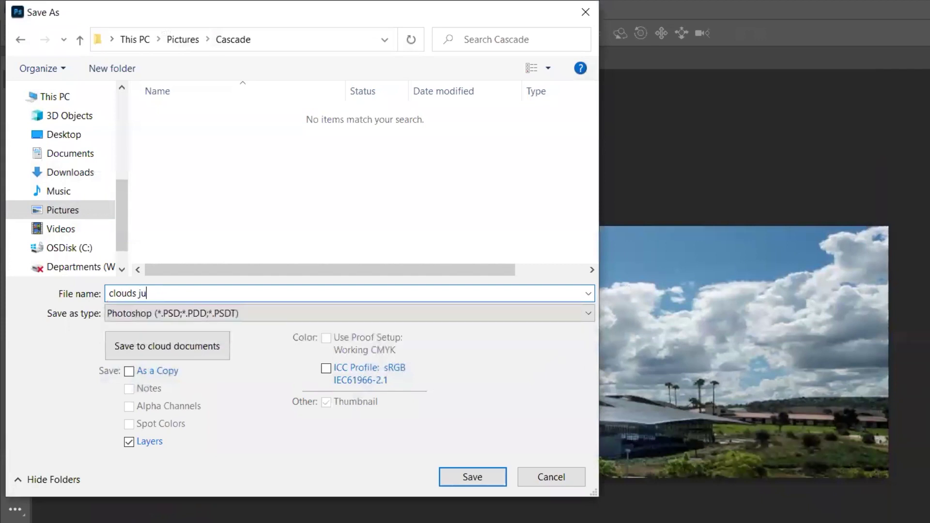
{"action": "type", "text": "mbotron"}
{"action": "left_click", "coordinate": [210, 313]}
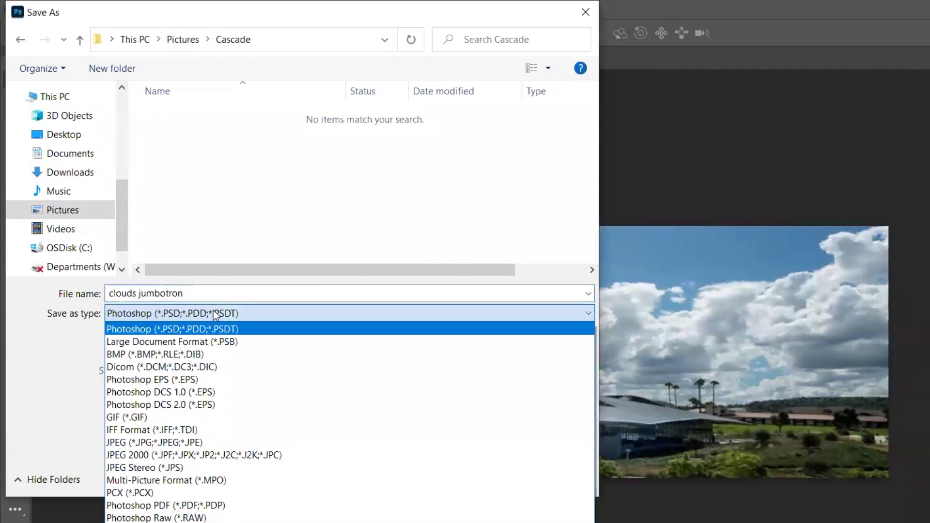
{"action": "left_click", "coordinate": [235, 443]}
{"action": "left_click", "coordinate": [464, 476]}
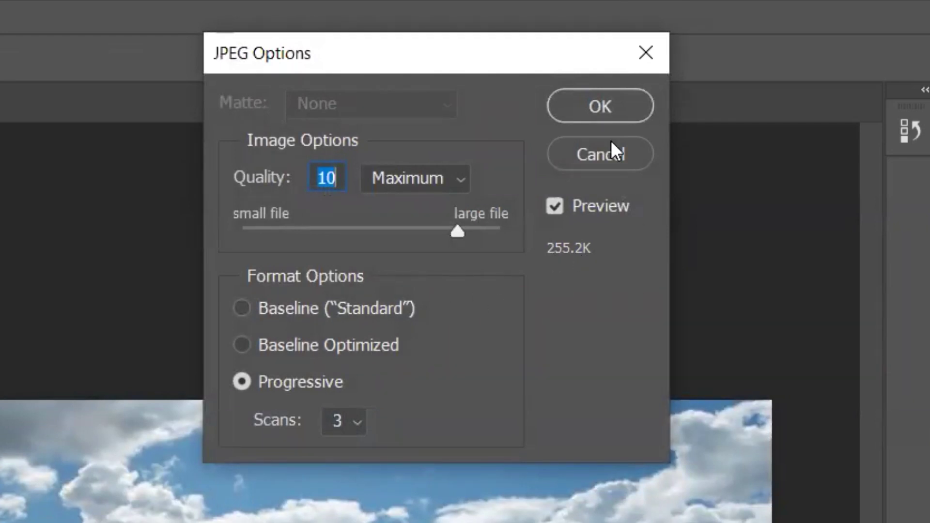
{"action": "left_click", "coordinate": [602, 102]}
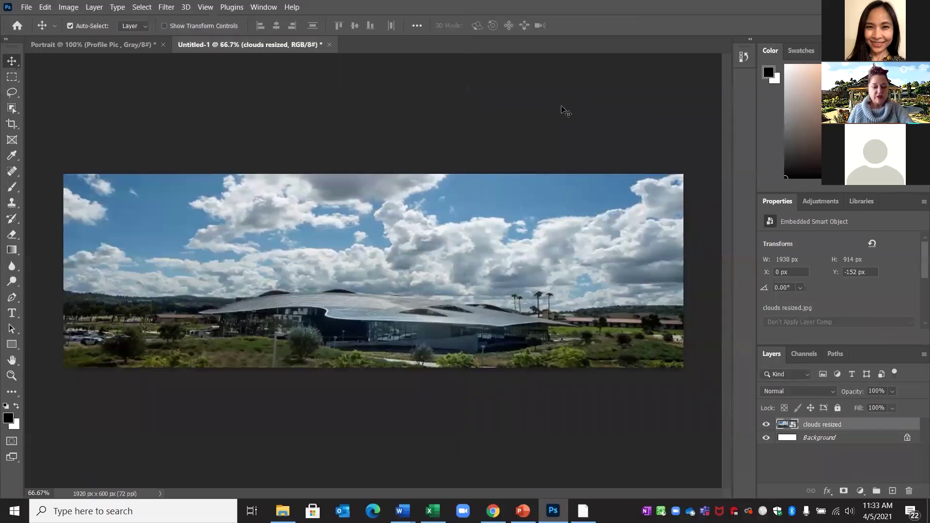
{"action": "left_click", "coordinate": [596, 426]}
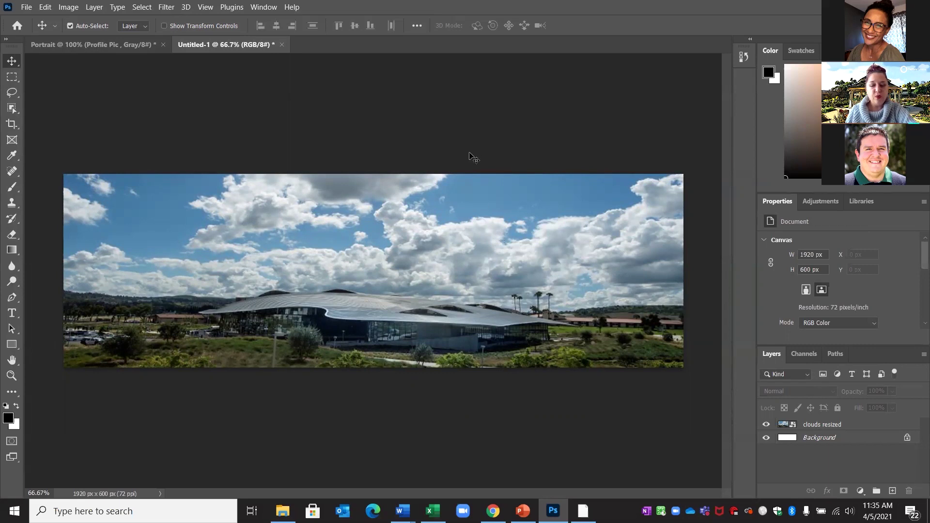
Start saving another copy of the clouds image on the computer as a JPEG named "Test" in the Cascade folder
{"action": "left_click", "coordinate": [26, 8]}
{"action": "left_click", "coordinate": [51, 147]}
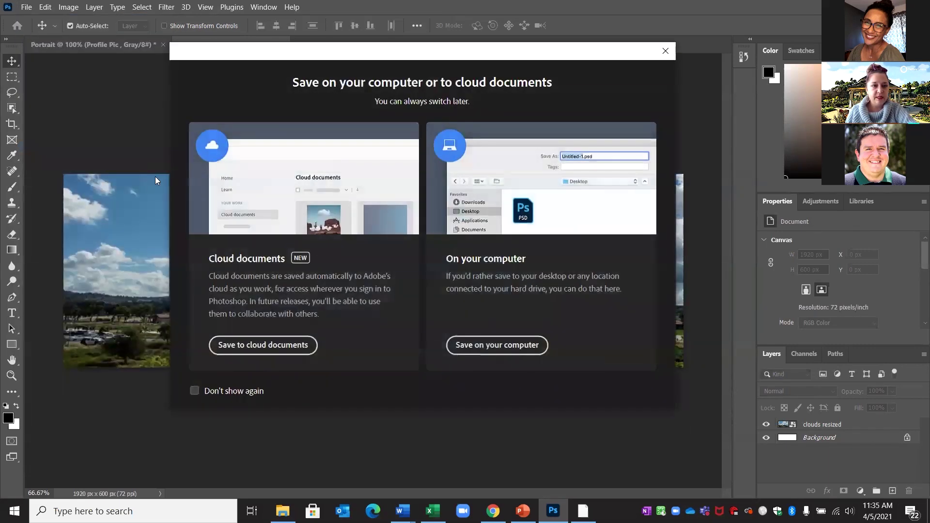
{"action": "left_click", "coordinate": [490, 346]}
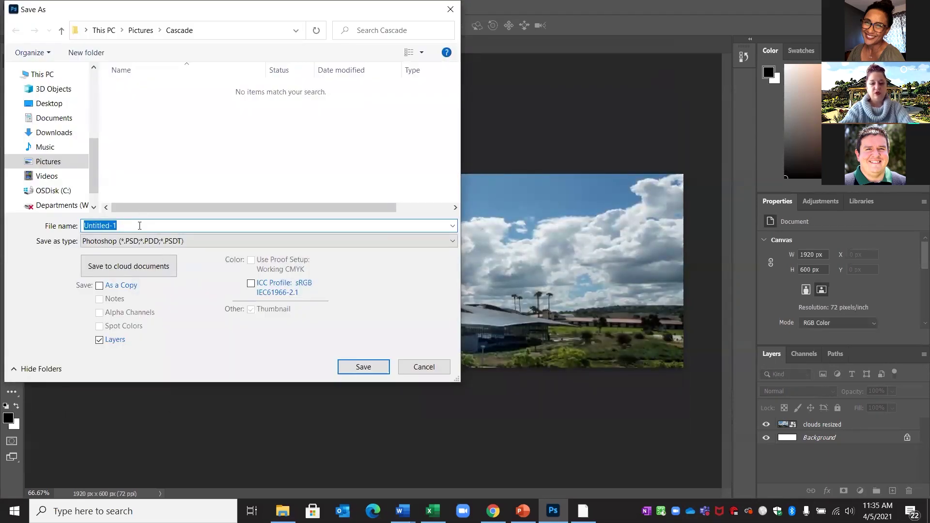
{"action": "type", "text": "Test"}
{"action": "left_click", "coordinate": [105, 238]}
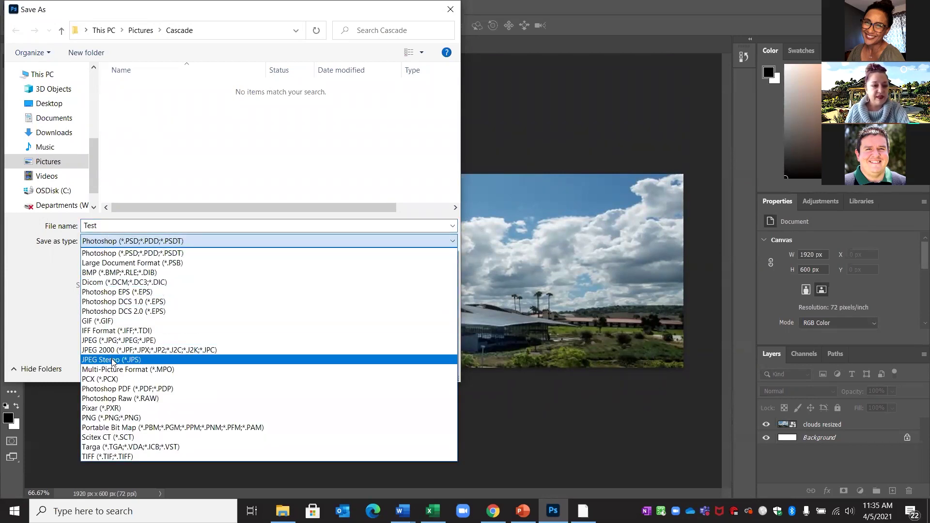
{"action": "left_click", "coordinate": [116, 340]}
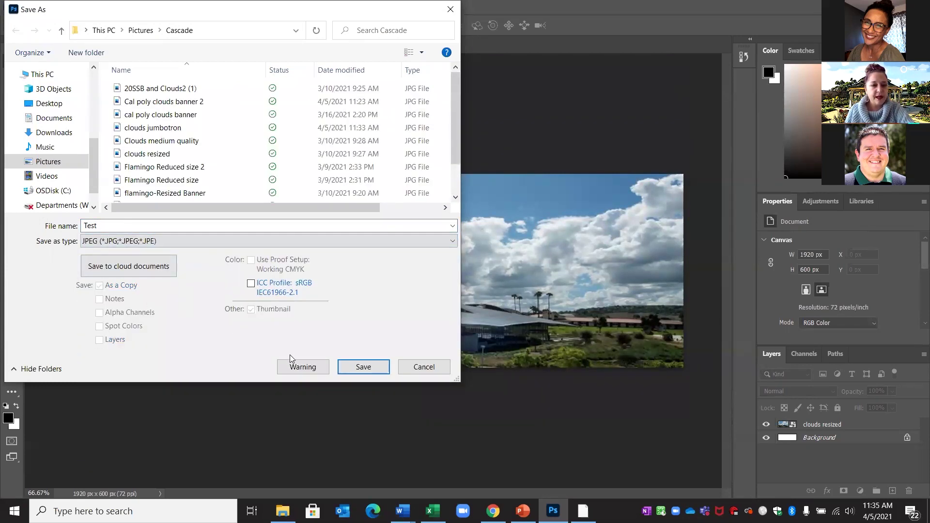
{"action": "left_click", "coordinate": [363, 367]}
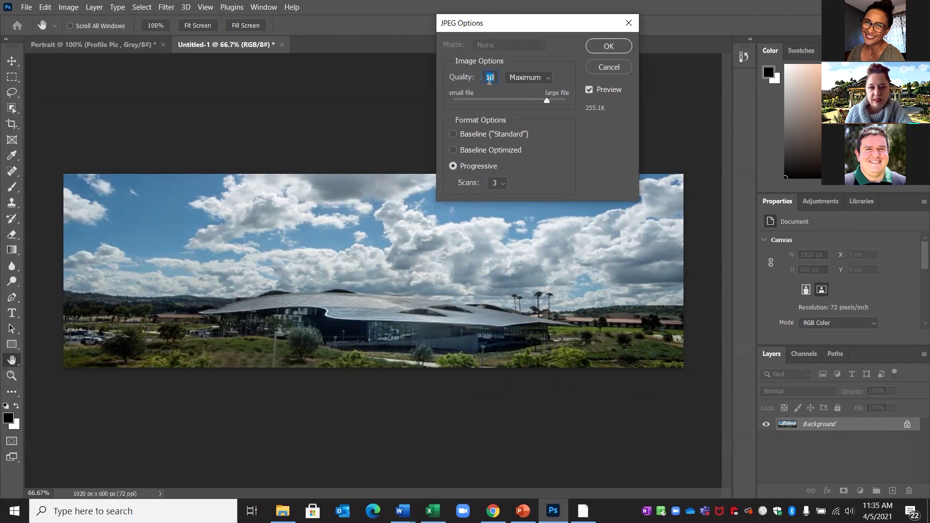
{"action": "left_click", "coordinate": [548, 79]}
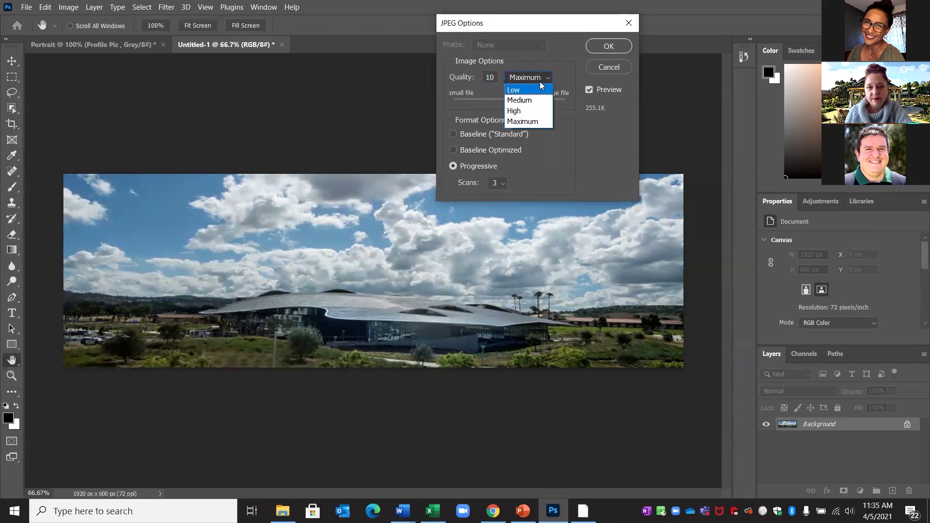
{"action": "left_click", "coordinate": [537, 100]}
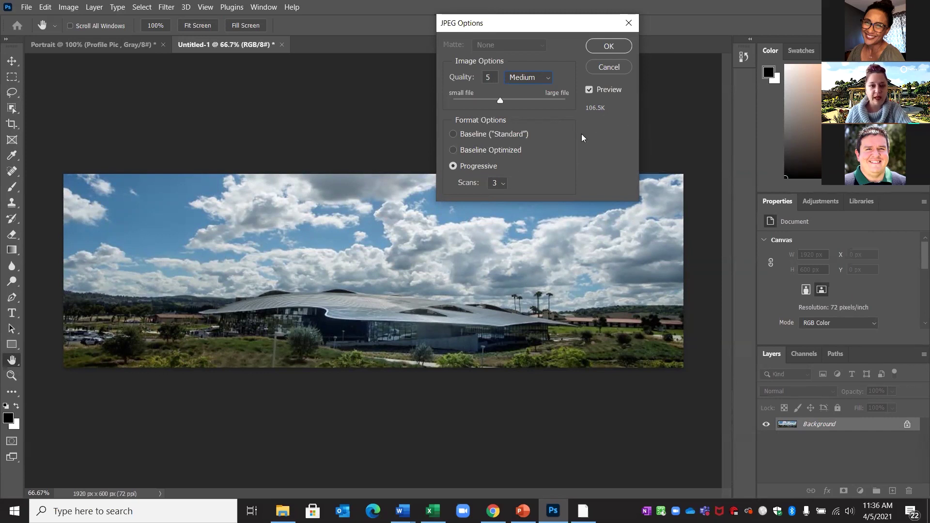
{"action": "double_click", "coordinate": [490, 78]}
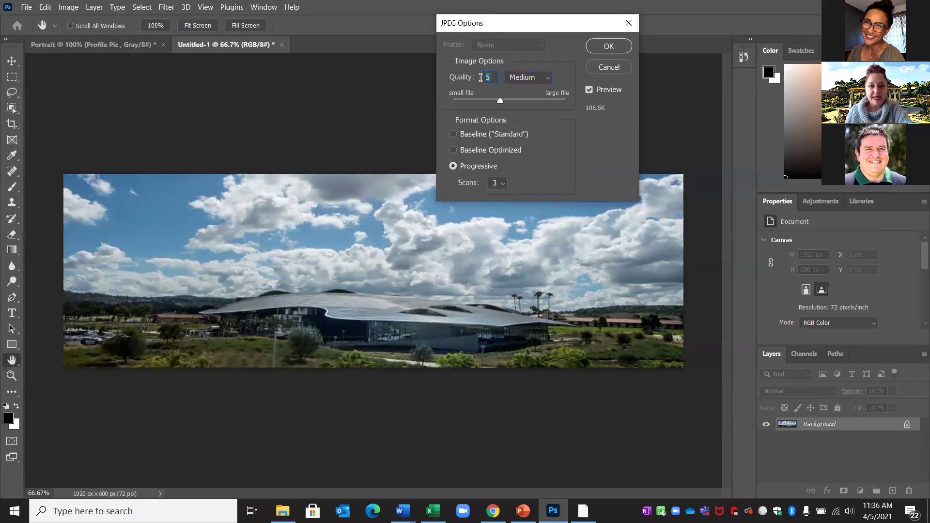
{"action": "left_click", "coordinate": [629, 23]}
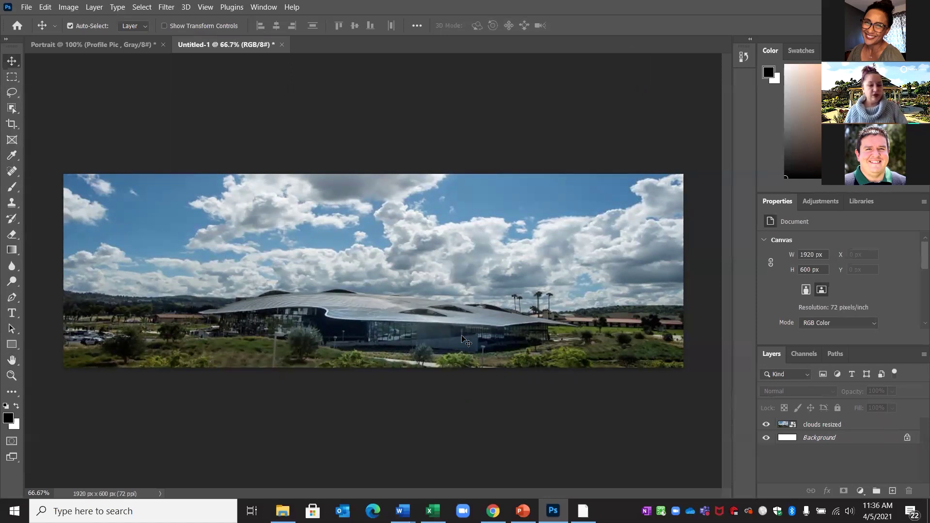
Switch to the PowerPoint presentation and review the slides on where to save and how to upload pictures in Cascade
{"action": "left_click", "coordinate": [523, 511]}
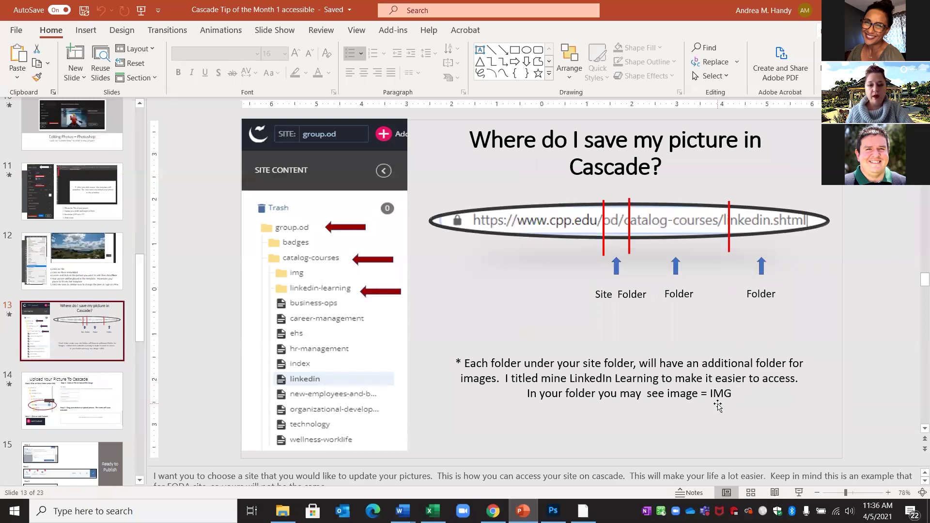
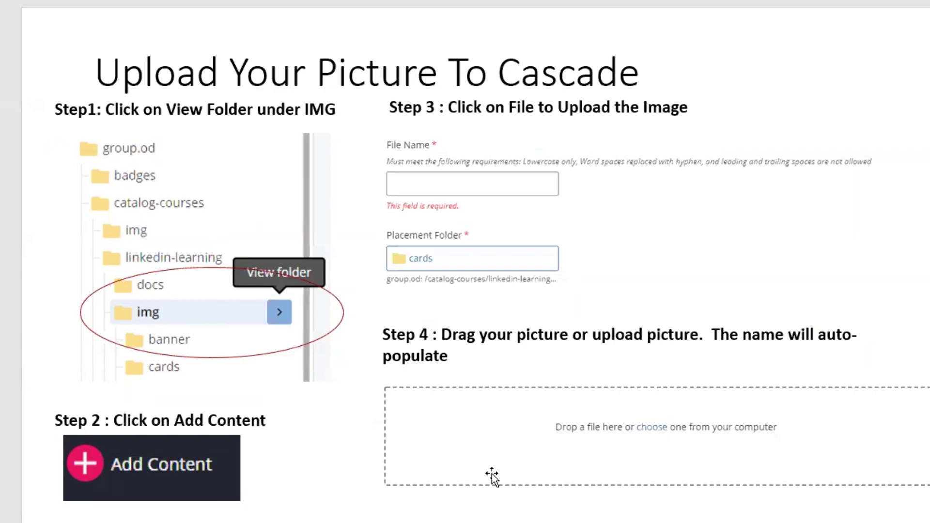
{"action": "key", "text": "Escape"}
Switch to Chrome, bring up the Cascade CMS dashboard and open the group.od site
{"action": "left_click", "coordinate": [493, 511]}
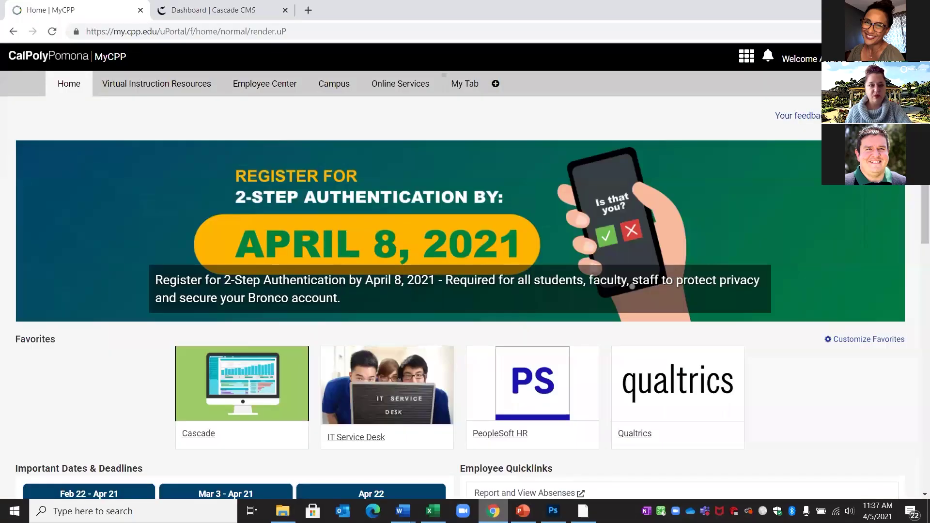
{"action": "left_click", "coordinate": [215, 9]}
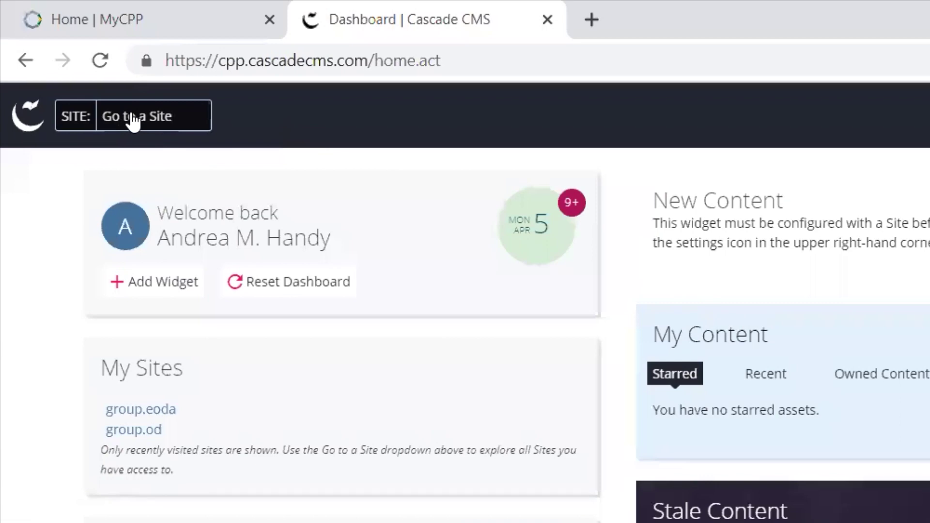
{"action": "left_click", "coordinate": [146, 431]}
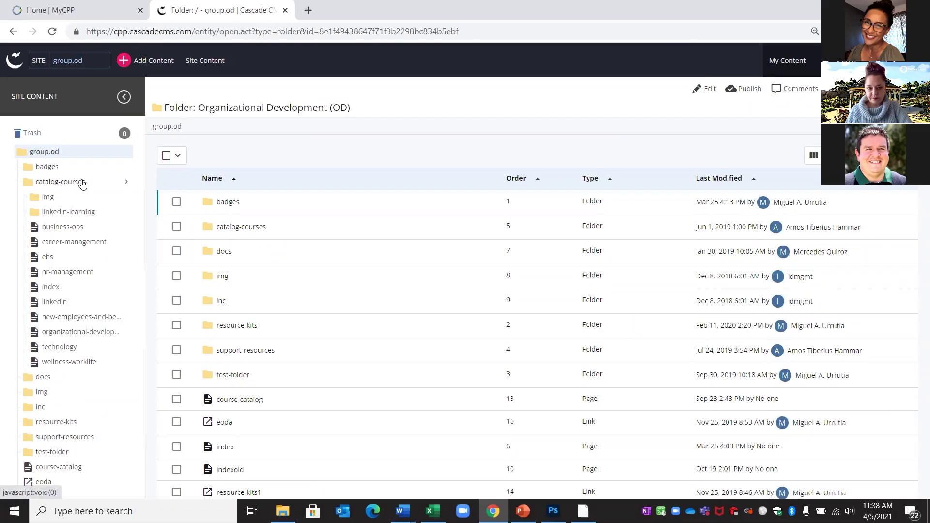
Expand catalog-courses and its linkedin-learning subfolder in the site content tree, and view the linkedin-learning folder
{"action": "left_click", "coordinate": [92, 255]}
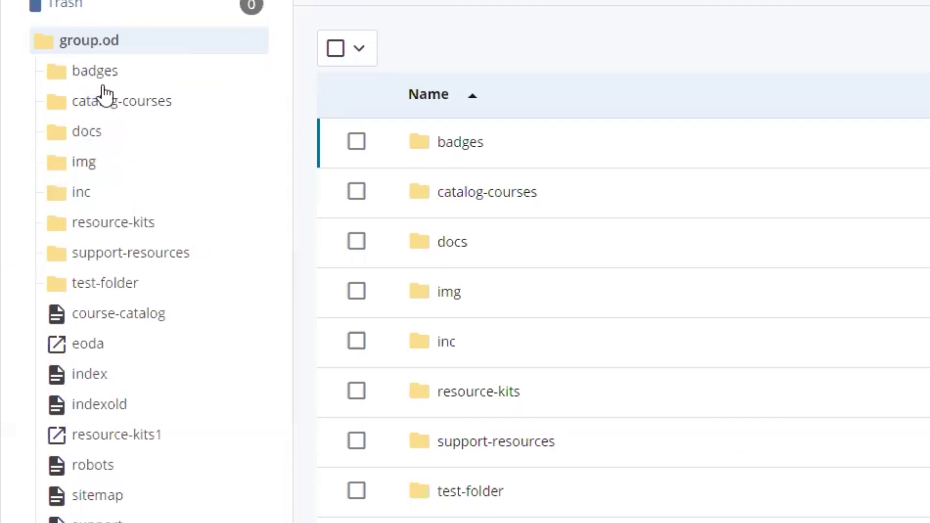
{"action": "left_click", "coordinate": [104, 108]}
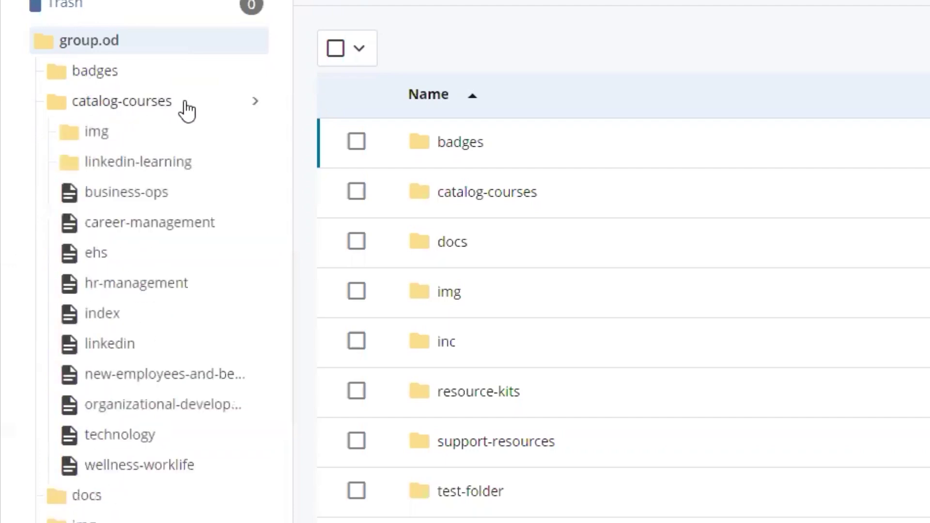
{"action": "left_click", "coordinate": [157, 171]}
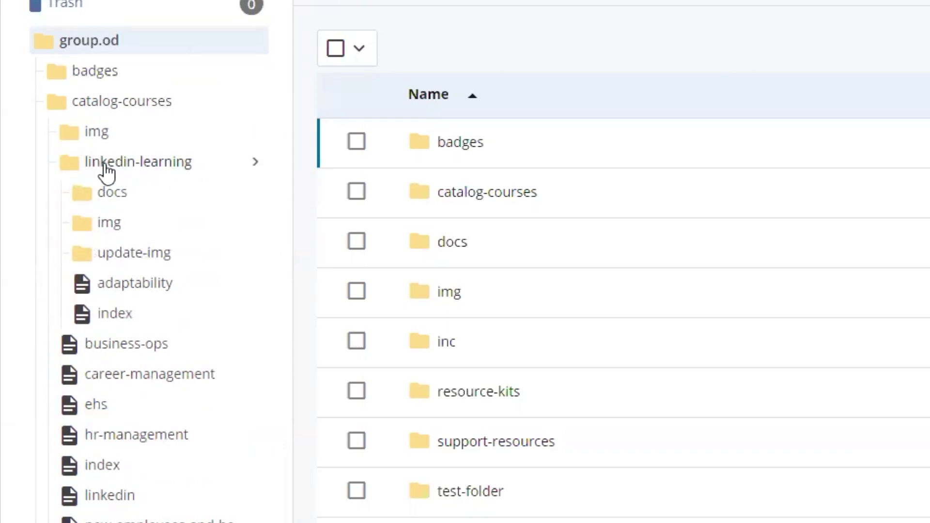
{"action": "left_click", "coordinate": [256, 164]}
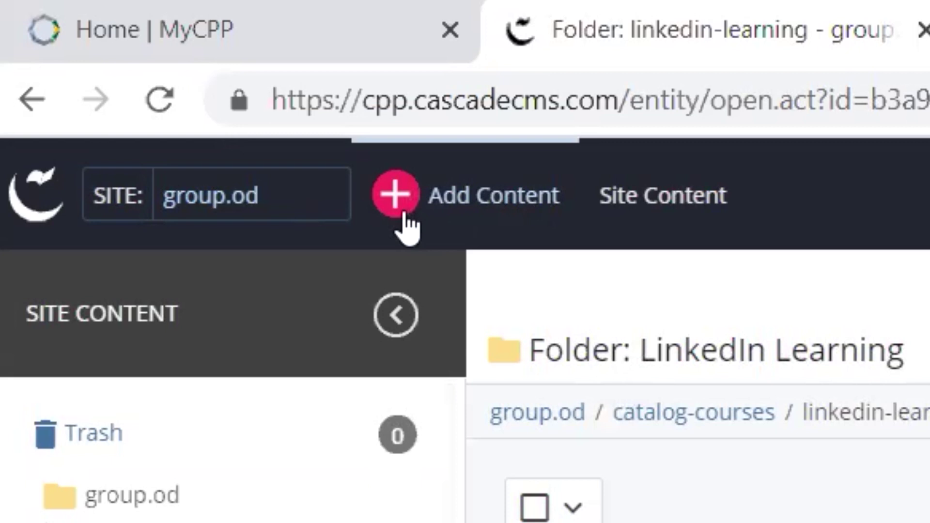
Start adding a new Folder entity inside linkedin-learning
{"action": "left_click", "coordinate": [405, 215]}
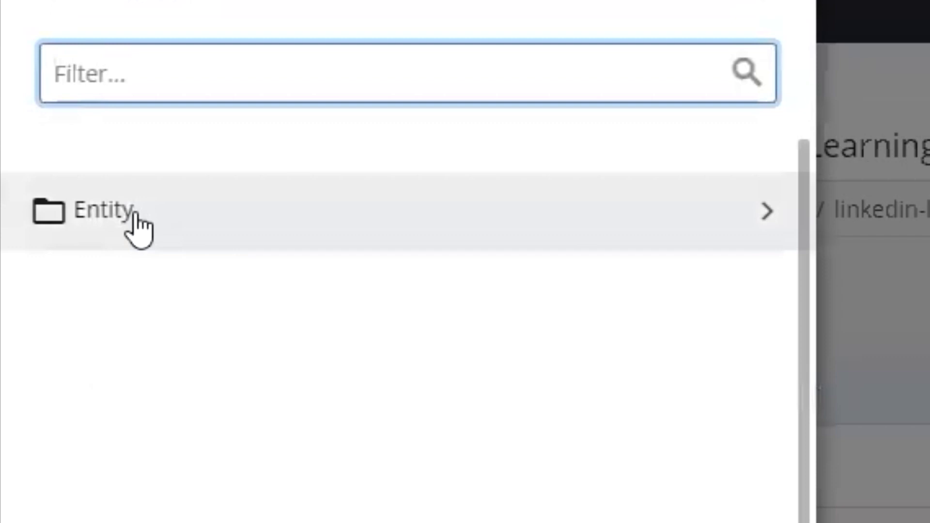
{"action": "left_click", "coordinate": [138, 218]}
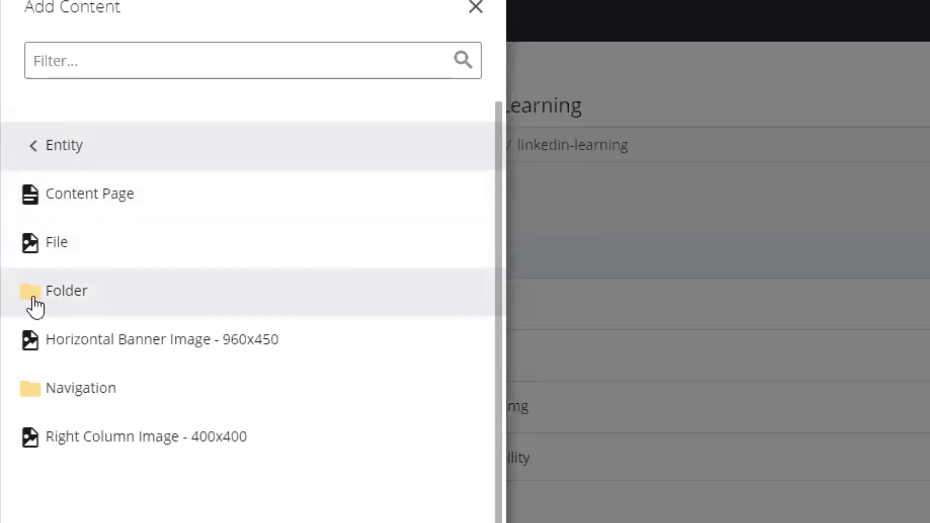
{"action": "left_click", "coordinate": [37, 302]}
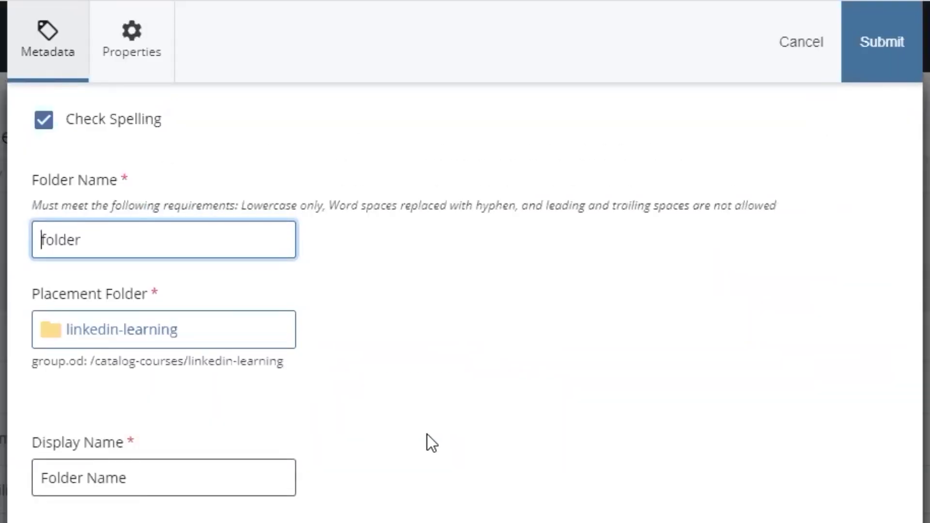
{"action": "scroll", "coordinate": [426, 435], "scroll_direction": "down", "scroll_amount": 2}
{"action": "scroll", "coordinate": [427, 434], "scroll_direction": "up", "scroll_amount": 2}
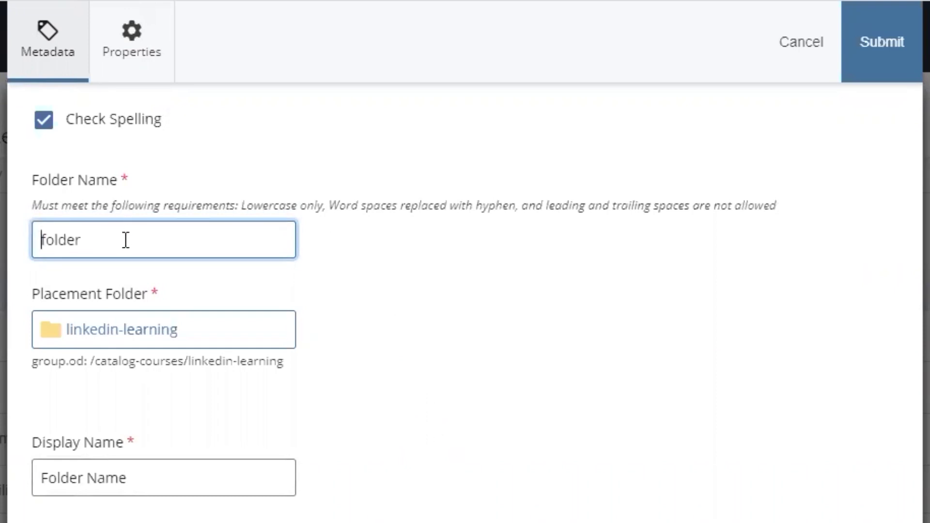
Replace the default folder name with "images"
{"action": "left_click_drag", "start_coordinate": [42, 239], "coordinate": [284, 241]}
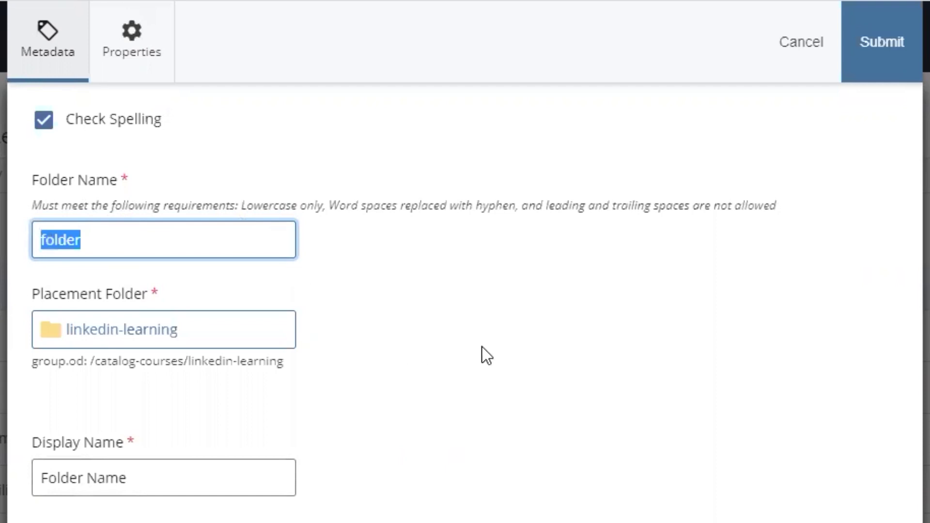
{"action": "type", "text": "Imga"}
{"action": "key", "text": "BackSpace"}
{"action": "key", "text": "BackSpace"}
{"action": "type", "text": "ages"}
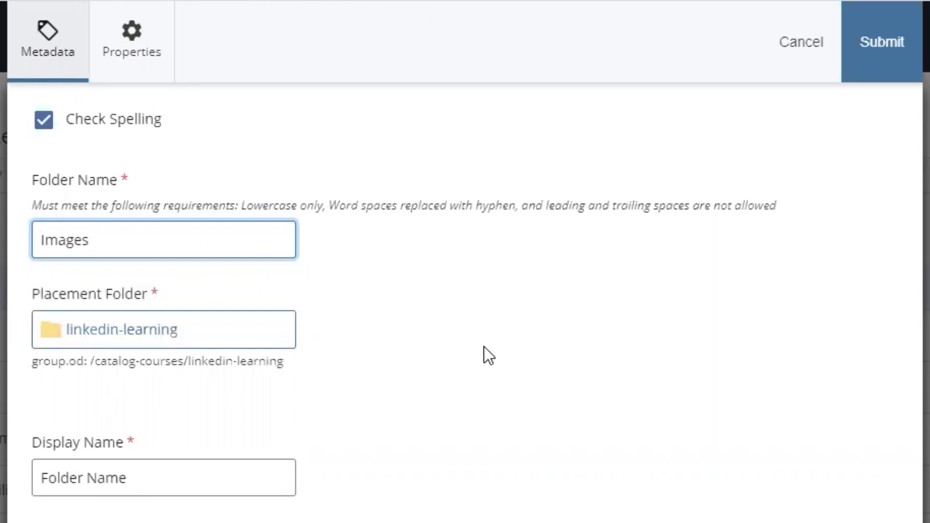
{"action": "left_click", "coordinate": [484, 356]}
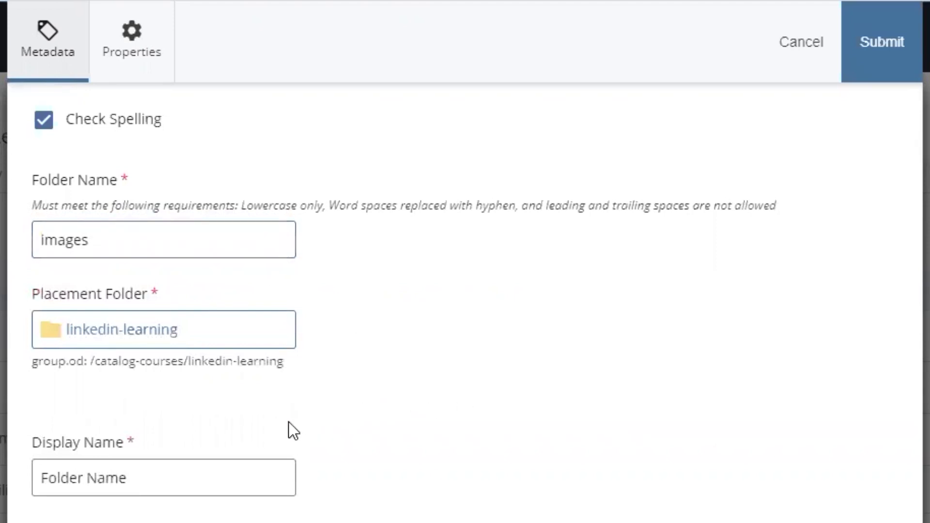
Set the folder's display name to "Images", submit the new folder and finish its spelling check
{"action": "scroll", "coordinate": [243, 429], "scroll_direction": "down", "scroll_amount": 3}
{"action": "triple_click", "coordinate": [129, 336]}
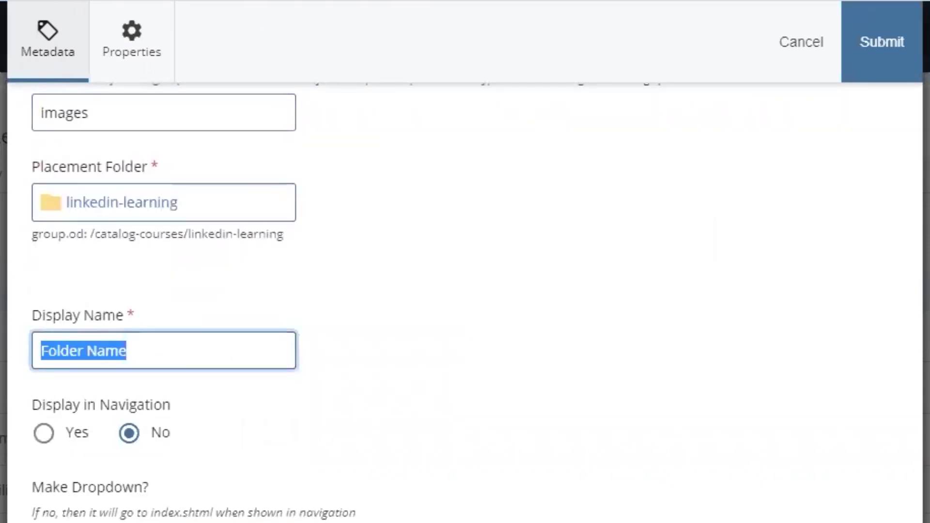
{"action": "type", "text": "Images"}
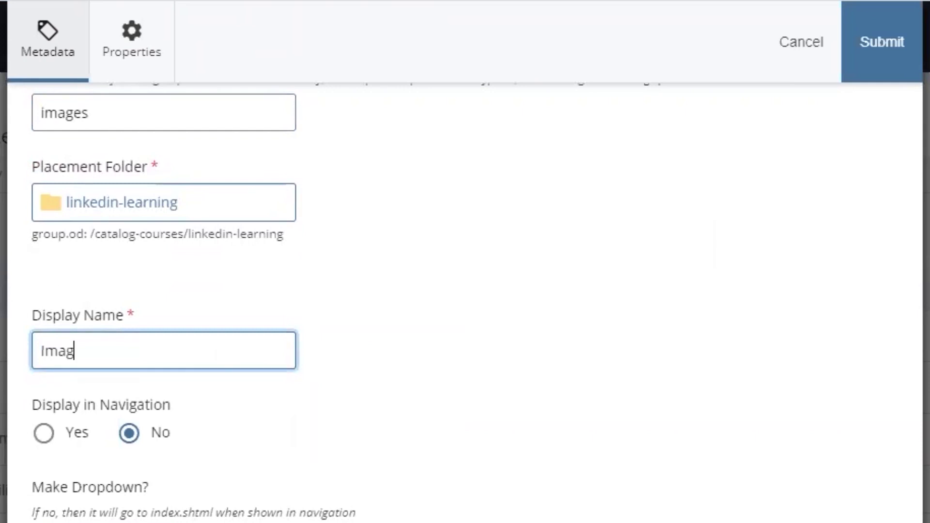
{"action": "left_click", "coordinate": [562, 438]}
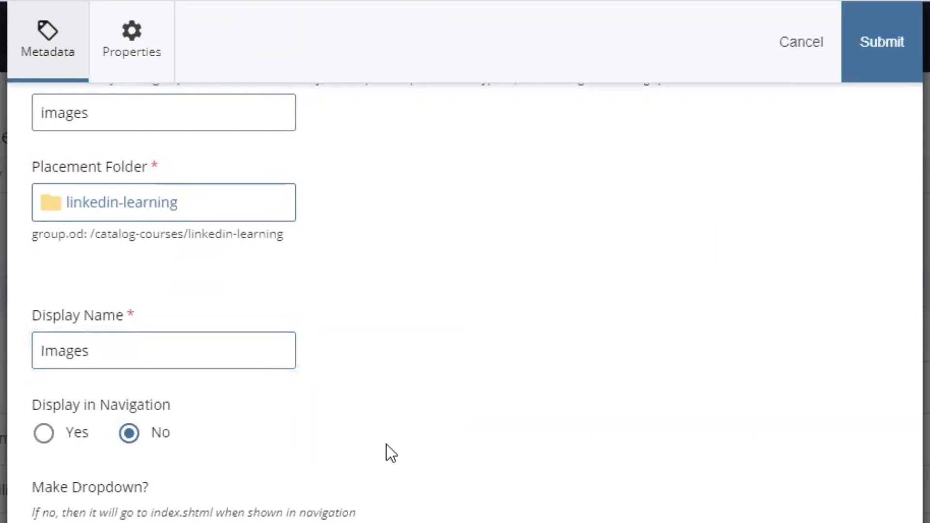
{"action": "scroll", "coordinate": [339, 431], "scroll_direction": "down", "scroll_amount": 2}
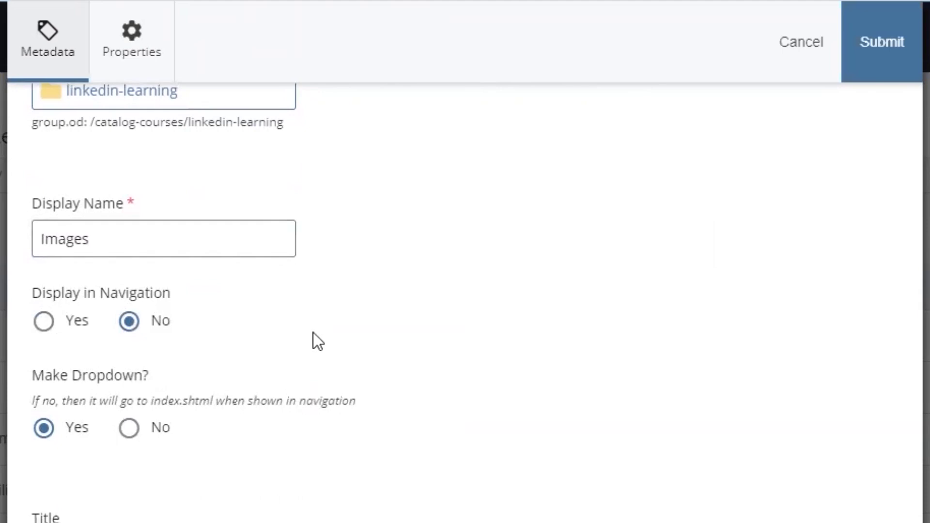
{"action": "scroll", "coordinate": [330, 518], "scroll_direction": "up", "scroll_amount": 2}
{"action": "scroll", "coordinate": [329, 519], "scroll_direction": "down", "scroll_amount": 2}
{"action": "scroll", "coordinate": [717, 460], "scroll_direction": "up", "scroll_amount": 4}
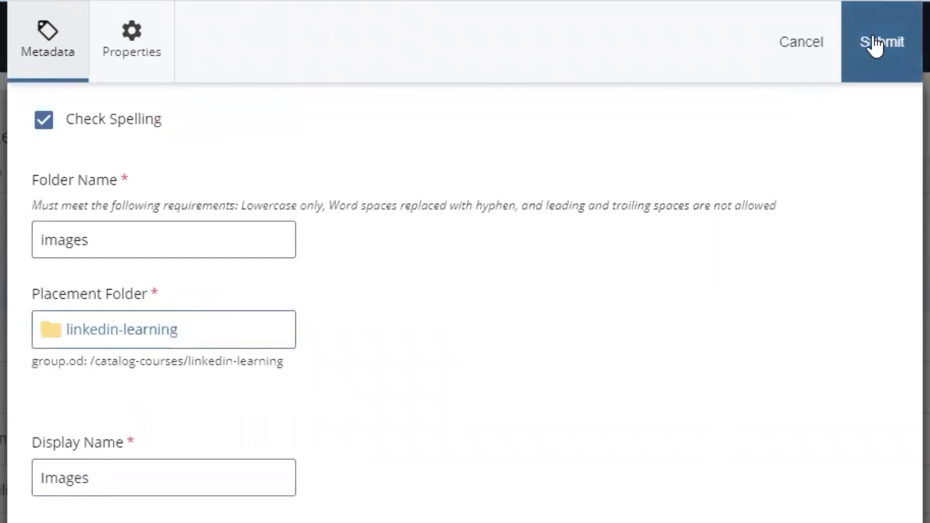
{"action": "left_click", "coordinate": [880, 61]}
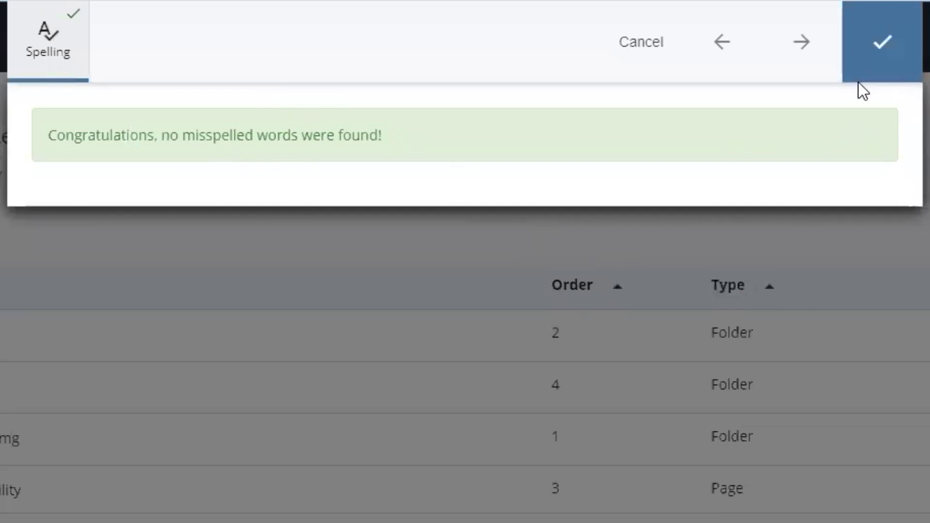
{"action": "left_click", "coordinate": [880, 48]}
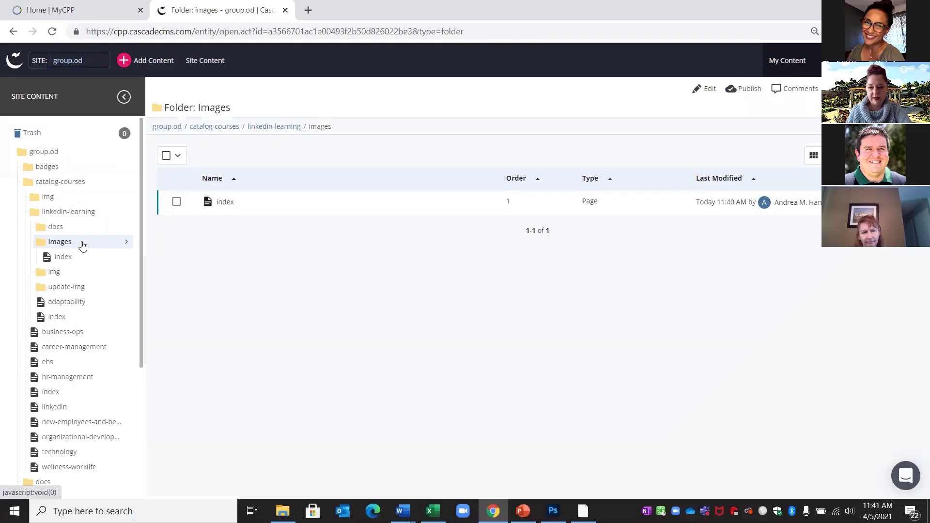
View the new images folder and start adding a File entity inside it
{"action": "double_click", "coordinate": [111, 244]}
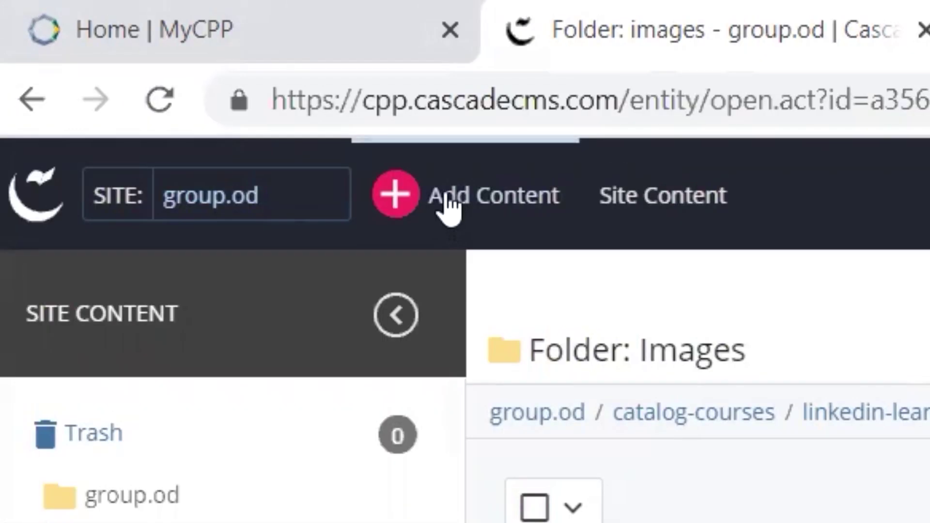
{"action": "left_click", "coordinate": [450, 206]}
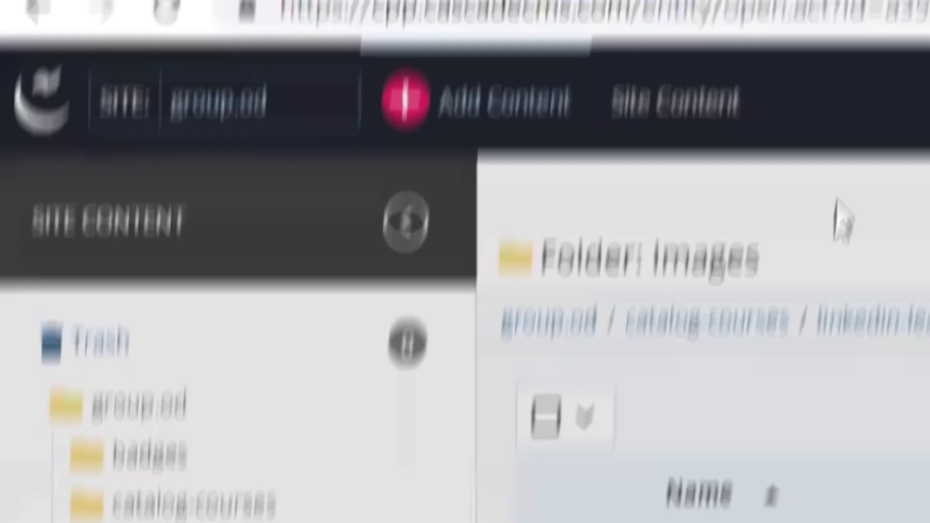
{"action": "left_click", "coordinate": [429, 224]}
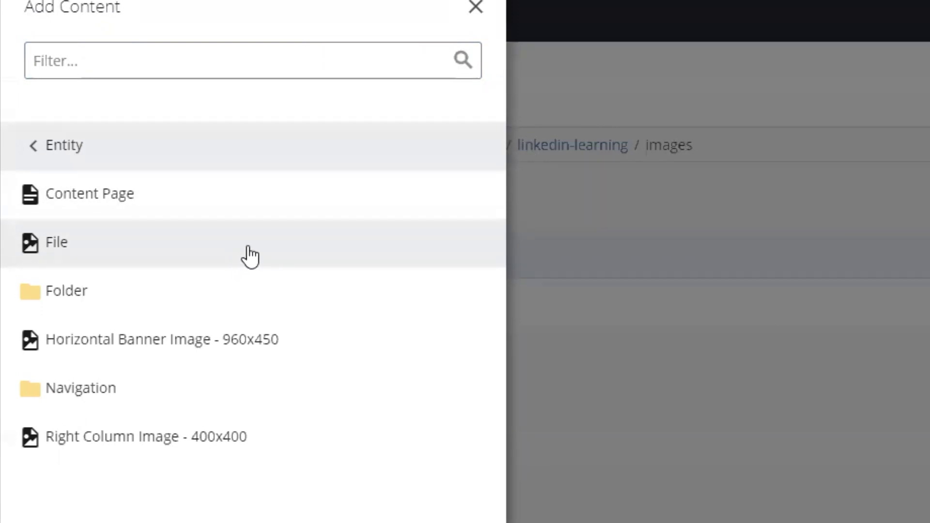
{"action": "left_click", "coordinate": [246, 254]}
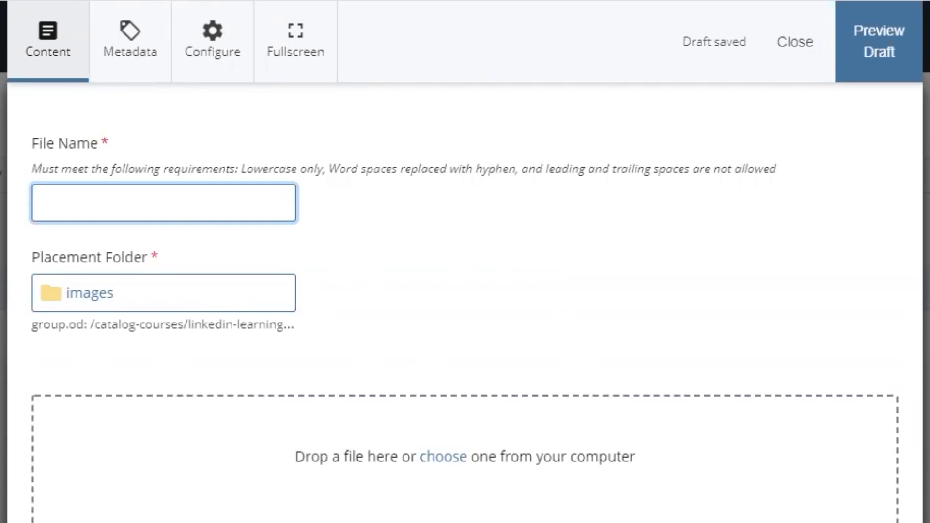
{"action": "left_click", "coordinate": [126, 192]}
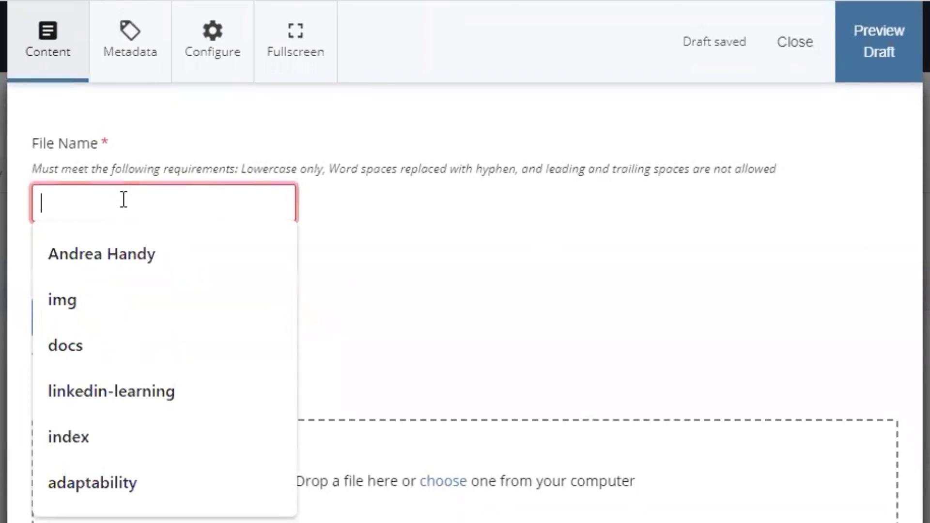
{"action": "type", "text": "cou"}
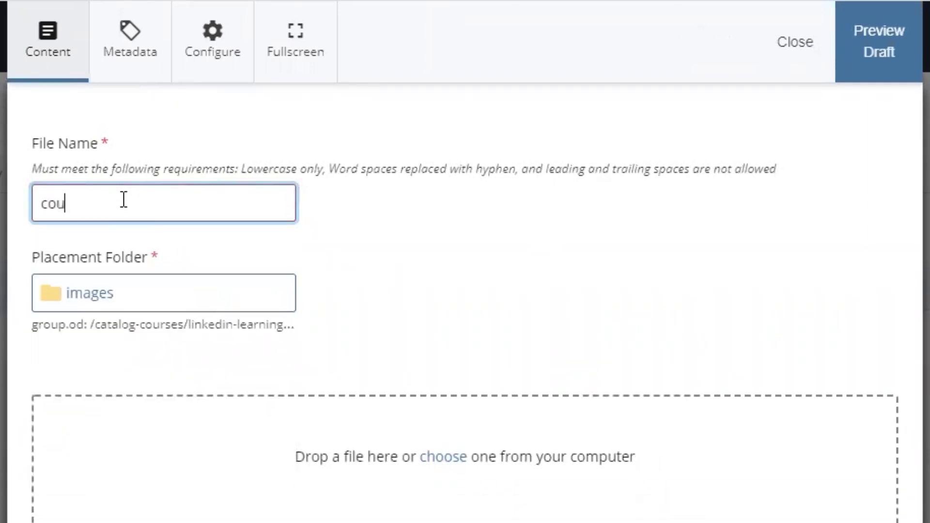
{"action": "key", "text": "BackSpace"}
{"action": "key", "text": "BackSpace"}
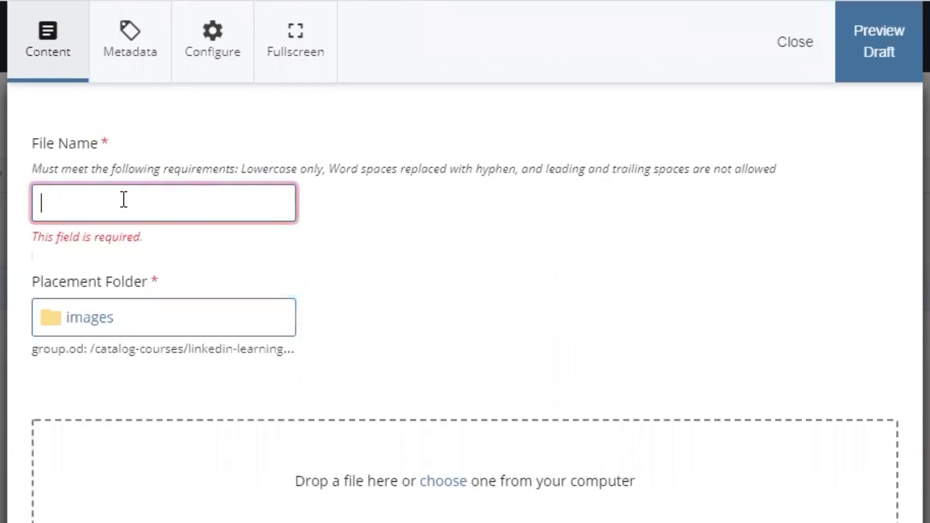
{"action": "left_click", "coordinate": [575, 296]}
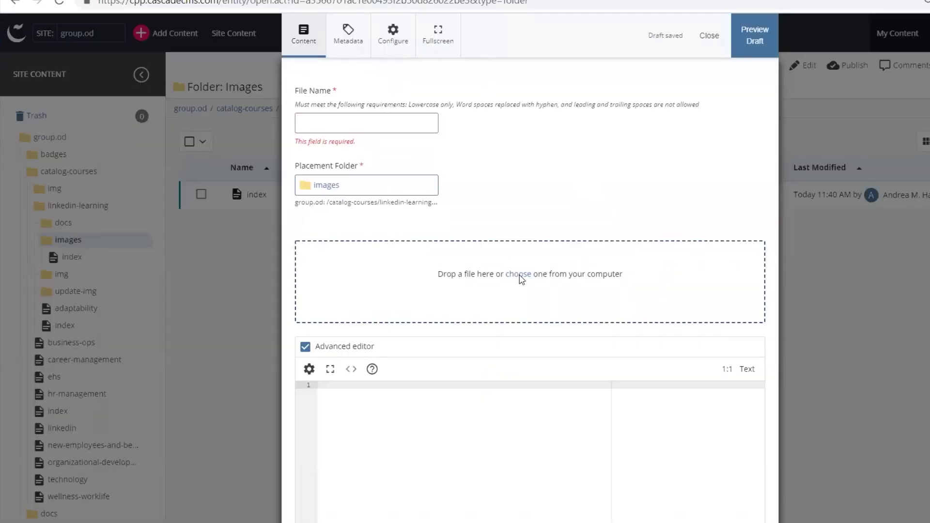
Load "Cal poly clouds banner 2" from the Cascade folder in Pictures and use the suggested file name cal-poly-clouds-banner-2.jpg
{"action": "left_click", "coordinate": [519, 275]}
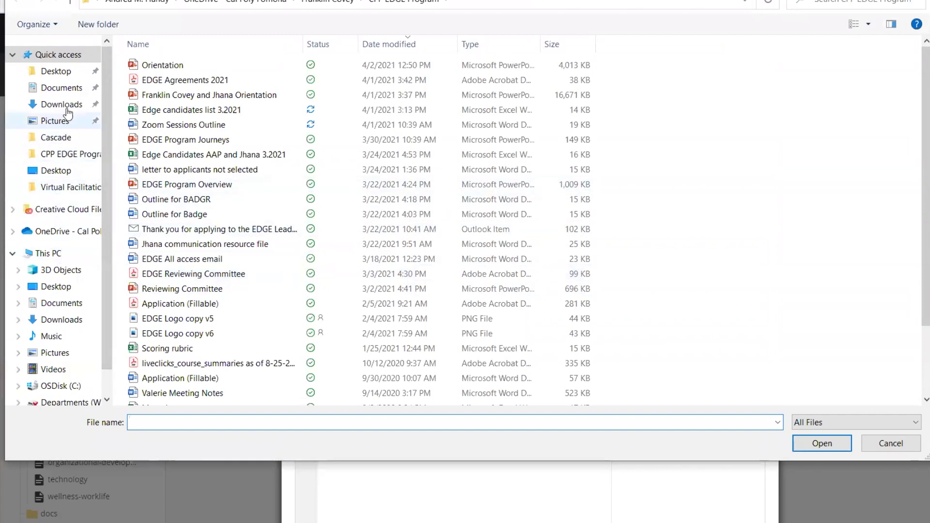
{"action": "left_click", "coordinate": [56, 122]}
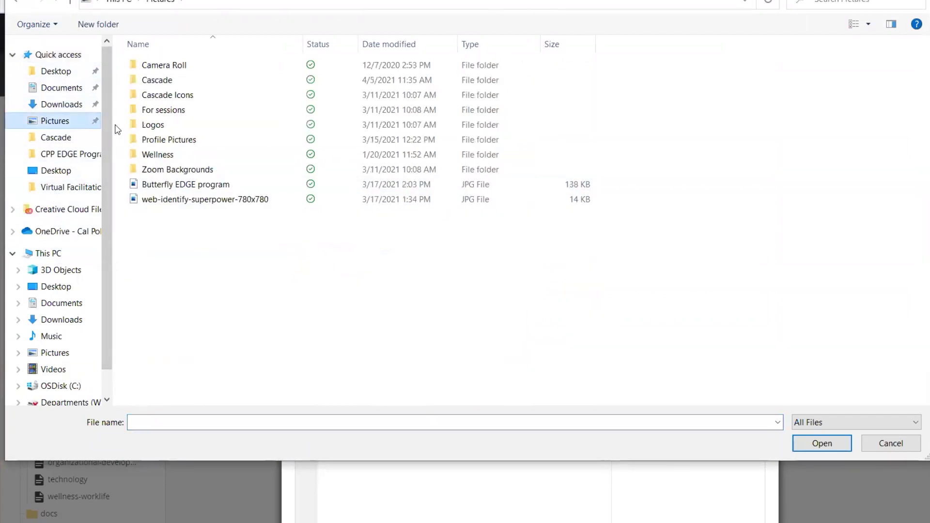
{"action": "double_click", "coordinate": [202, 81]}
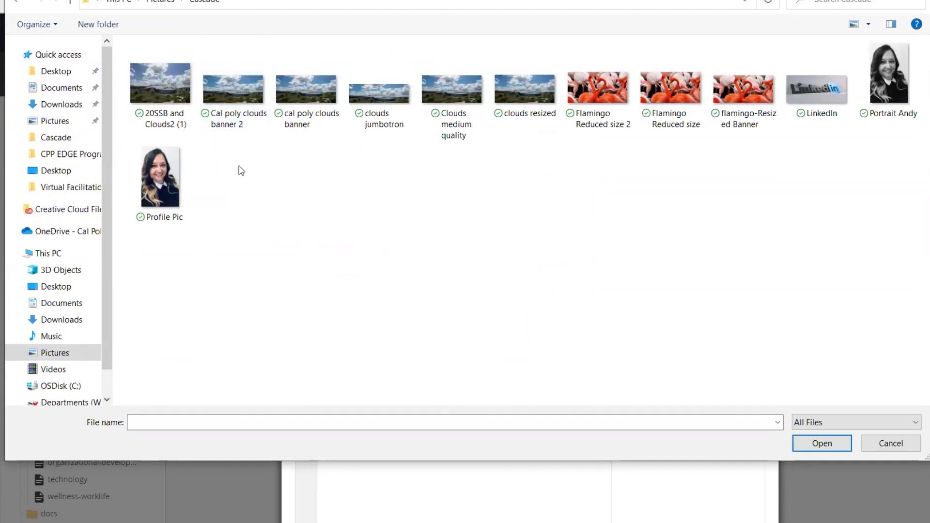
{"action": "double_click", "coordinate": [232, 101]}
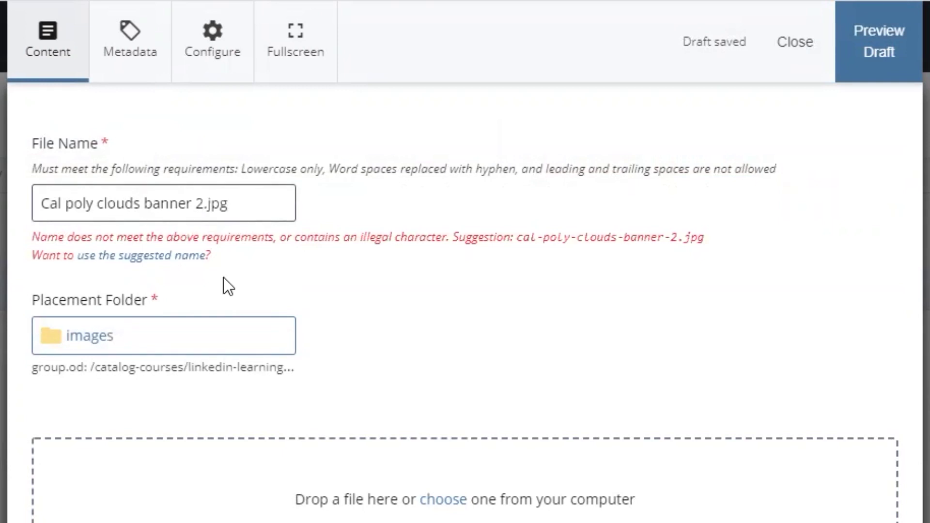
{"action": "left_click", "coordinate": [197, 262]}
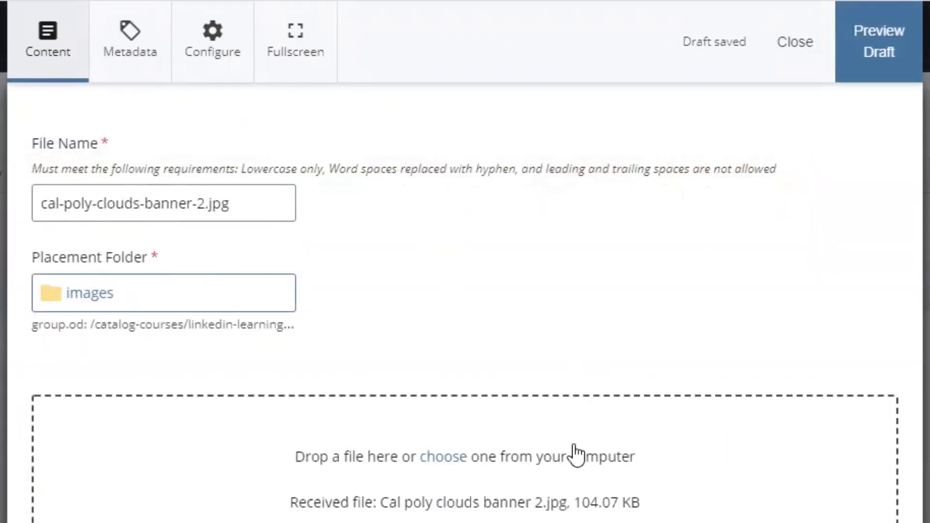
Check the banner's dimensions, preview its draft and submit it with the Publish To Test workflow
{"action": "scroll", "coordinate": [575, 448], "scroll_direction": "down", "scroll_amount": 5}
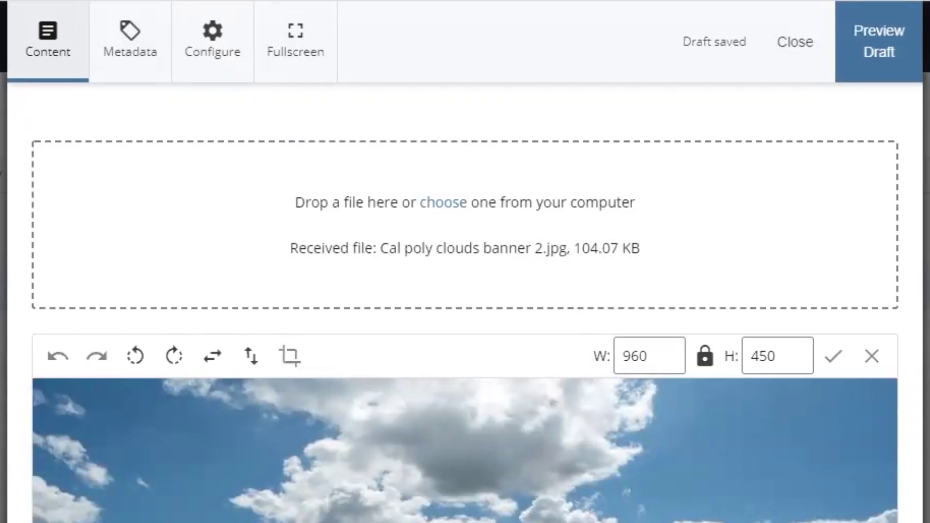
{"action": "scroll", "coordinate": [465, 301], "scroll_direction": "up", "scroll_amount": 3}
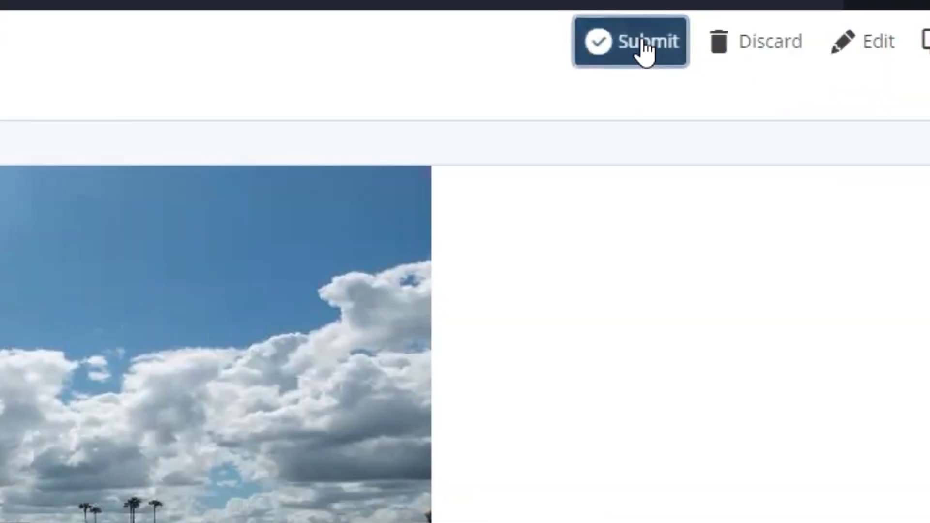
{"action": "left_click", "coordinate": [645, 45]}
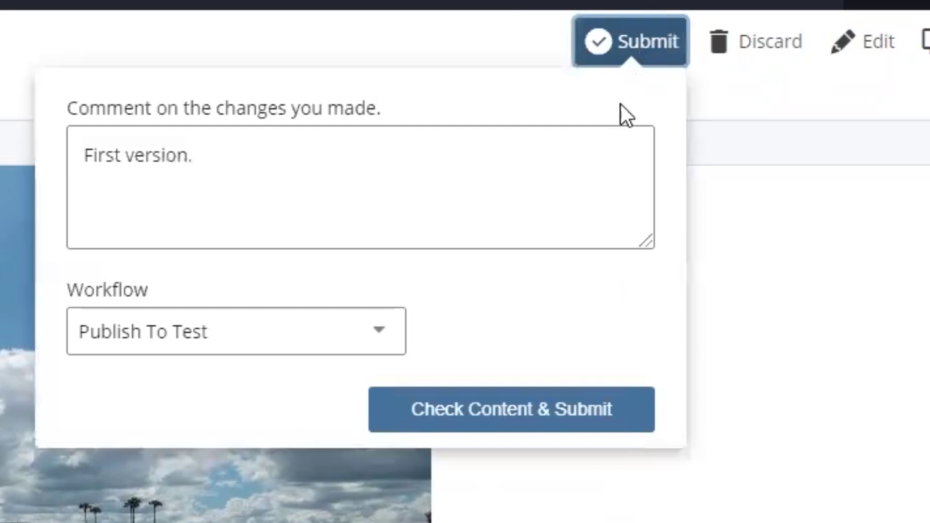
{"action": "left_click", "coordinate": [321, 316]}
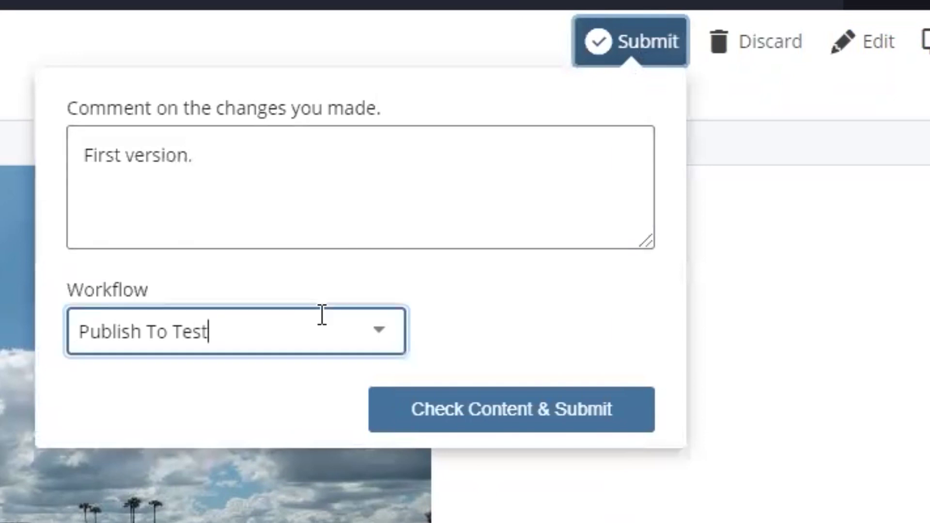
{"action": "left_click", "coordinate": [390, 328]}
{"action": "left_click", "coordinate": [237, 380]}
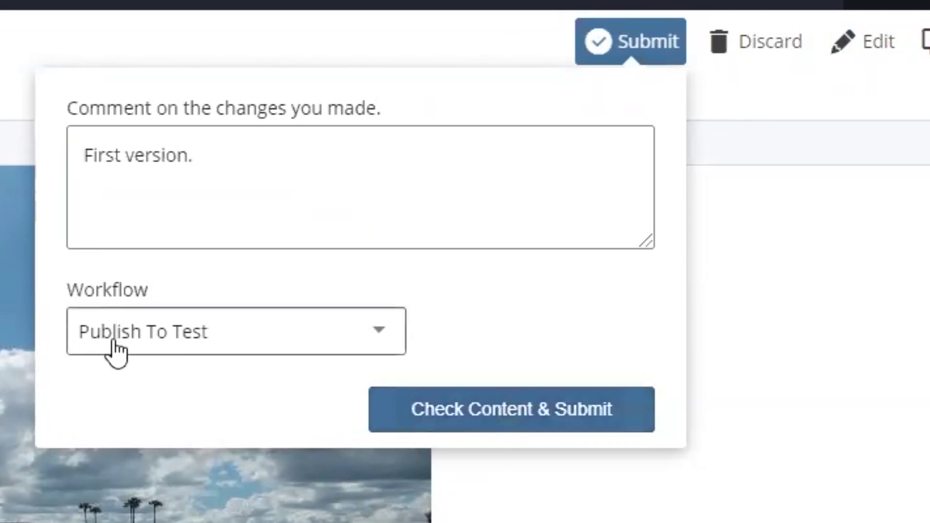
{"action": "left_click", "coordinate": [498, 413]}
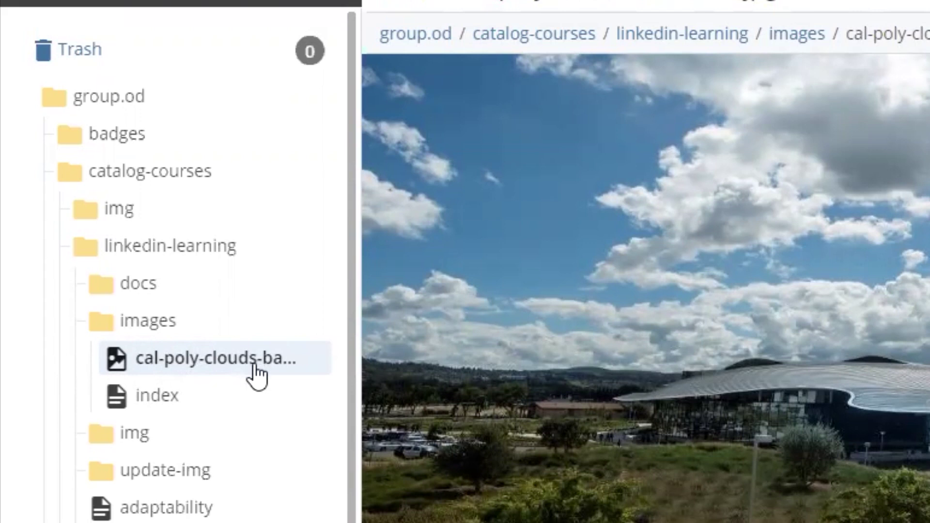
Open the images folder under linkedin-learning and start adding another File entity inside it
{"action": "left_click", "coordinate": [192, 323]}
{"action": "left_click", "coordinate": [167, 323]}
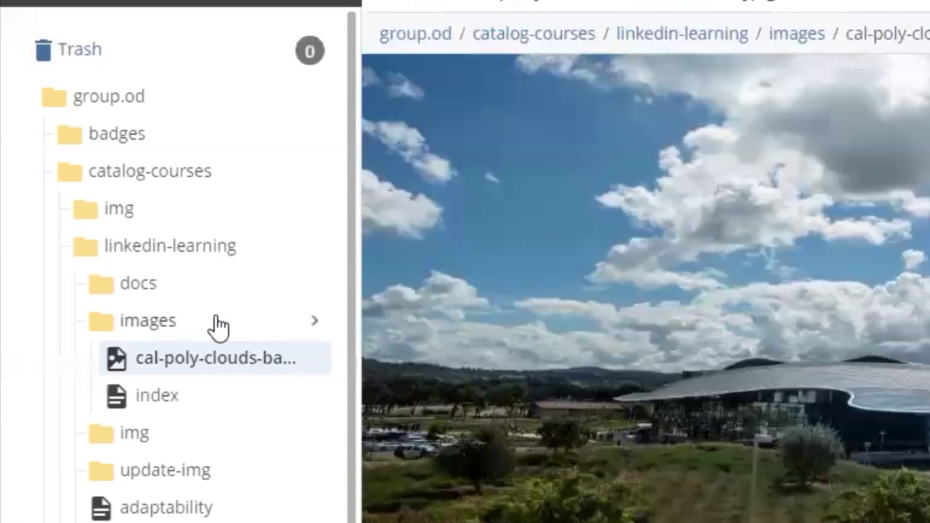
{"action": "left_click", "coordinate": [315, 321]}
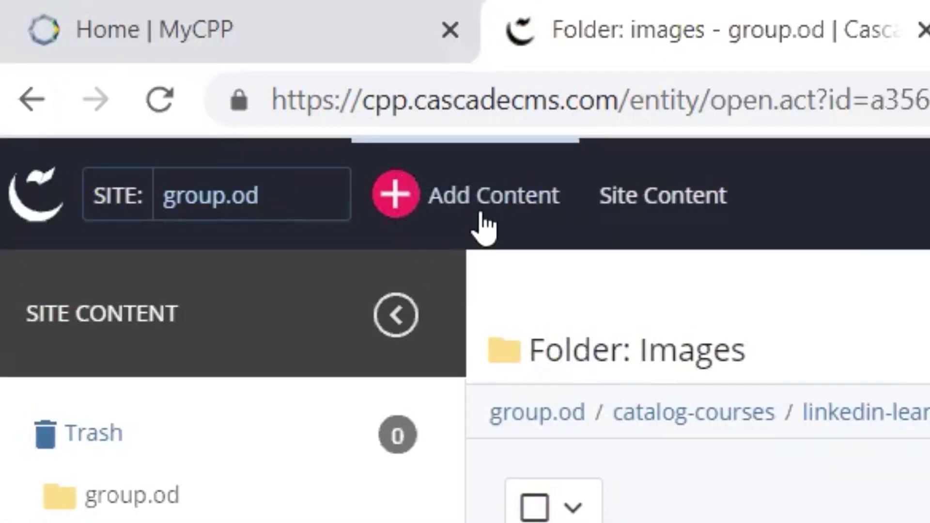
{"action": "left_click", "coordinate": [482, 217]}
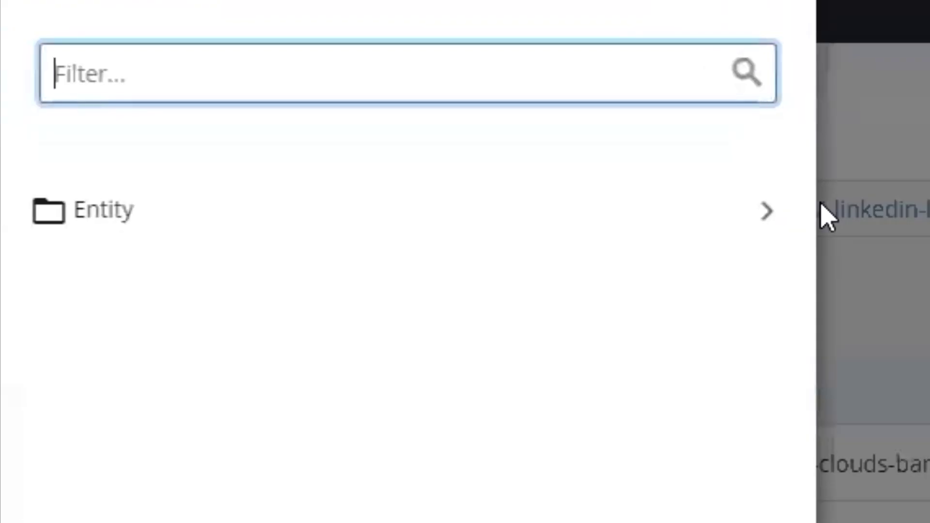
{"action": "left_click", "coordinate": [137, 222]}
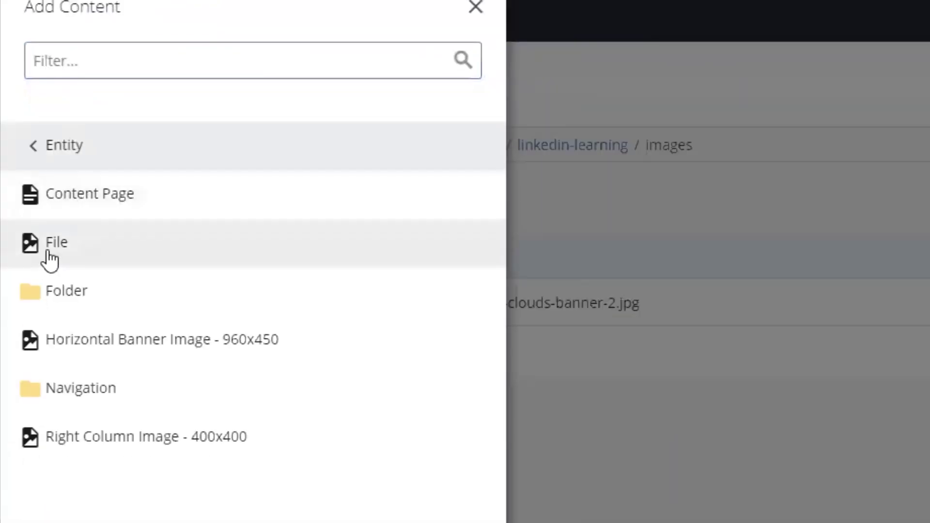
{"action": "left_click", "coordinate": [53, 250]}
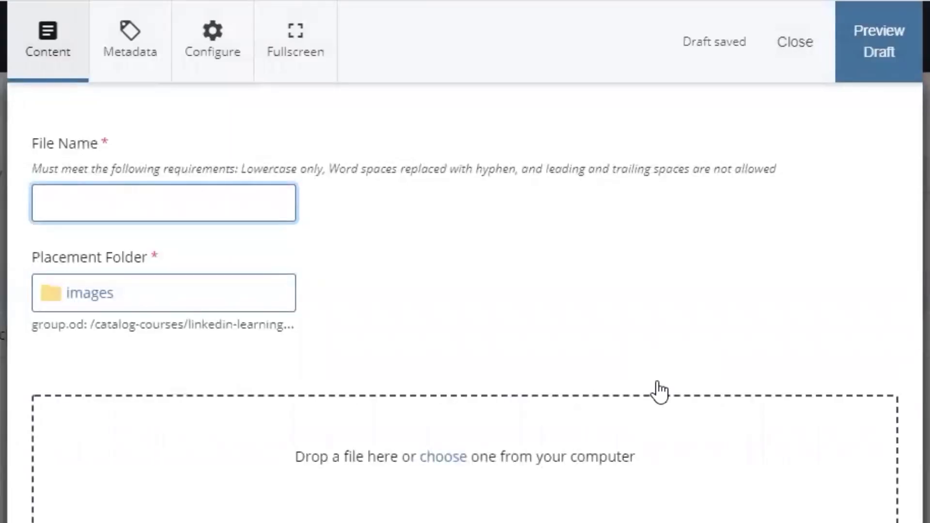
Load "Profile Pic" from the Cascade pictures folder, use the suggested file name profile-pic-.jpg and check the image's dimensions
{"action": "left_click", "coordinate": [442, 459]}
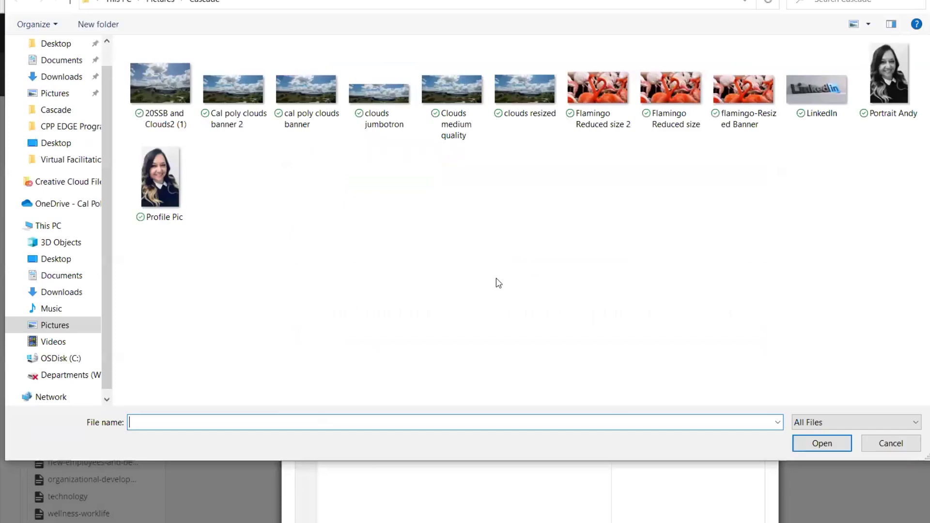
{"action": "left_click", "coordinate": [165, 182]}
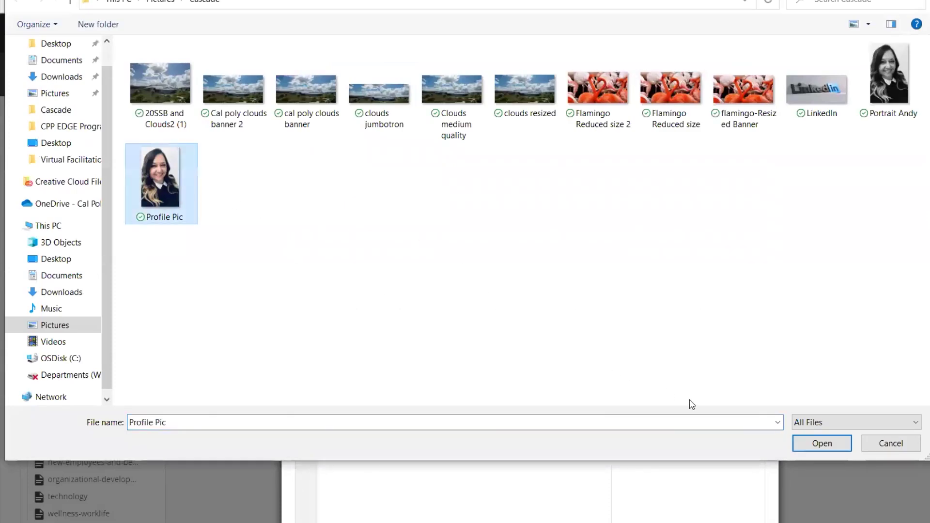
{"action": "left_click", "coordinate": [823, 444]}
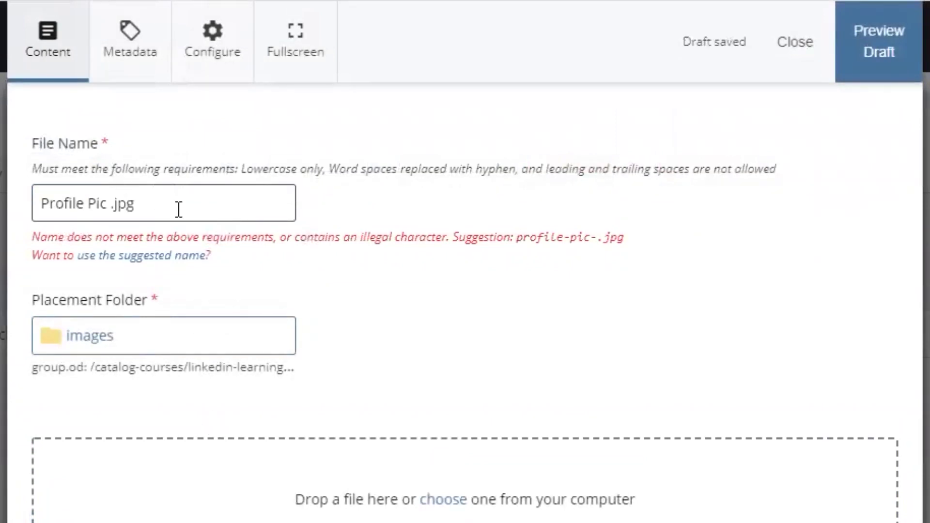
{"action": "left_click", "coordinate": [94, 257]}
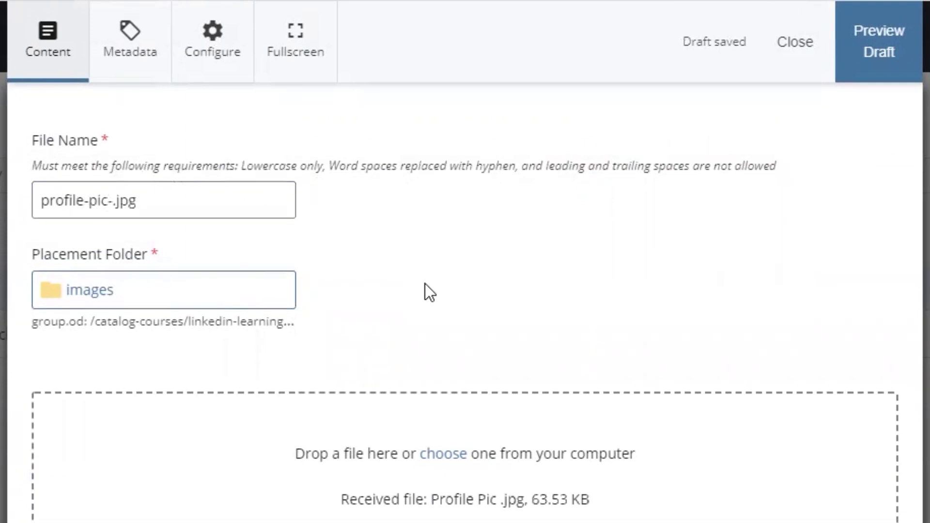
{"action": "scroll", "coordinate": [425, 286], "scroll_direction": "down", "scroll_amount": 5}
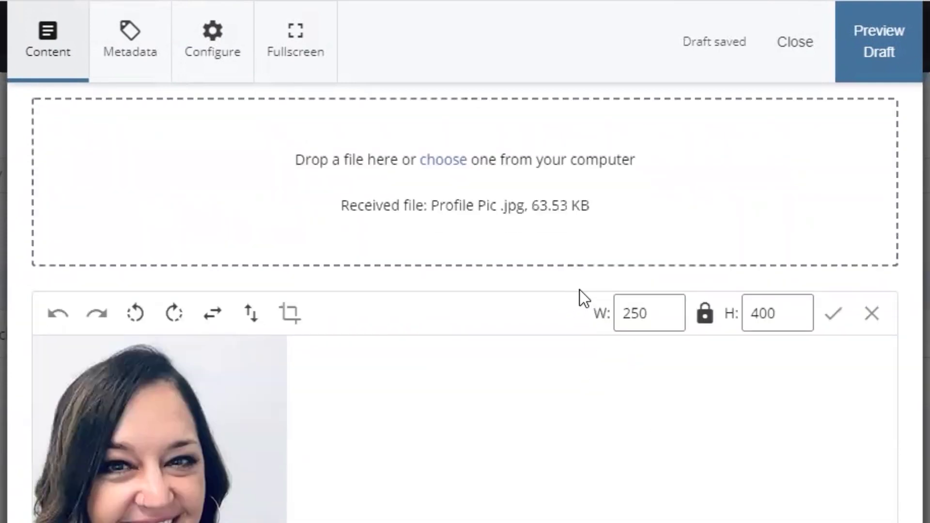
Preview the profile picture's draft and submit it with the comment "First version." and the Publish To Test workflow
{"action": "left_click", "coordinate": [875, 50]}
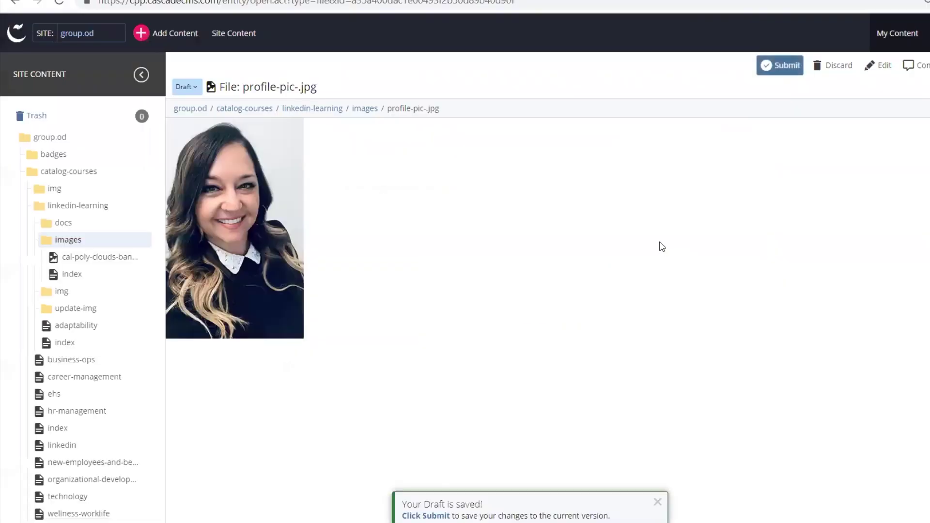
{"action": "left_click", "coordinate": [781, 65]}
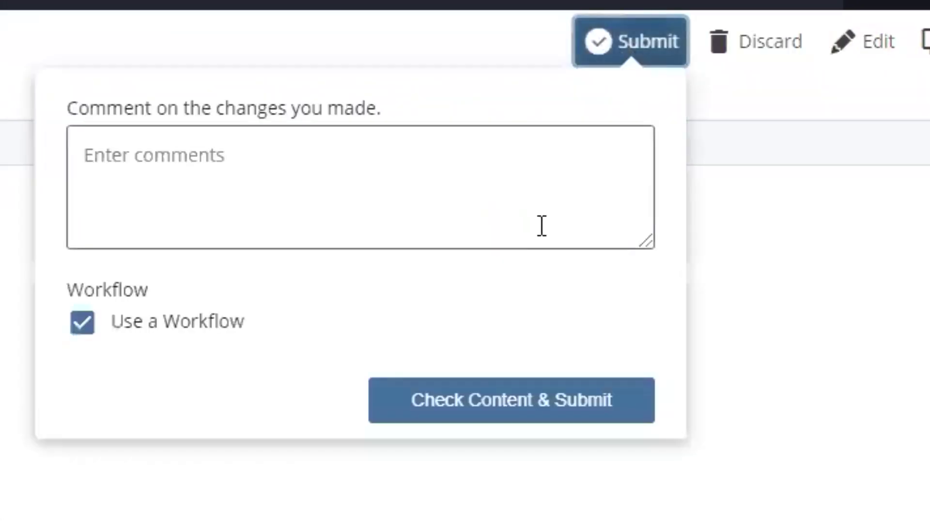
{"action": "type", "text": "First version."}
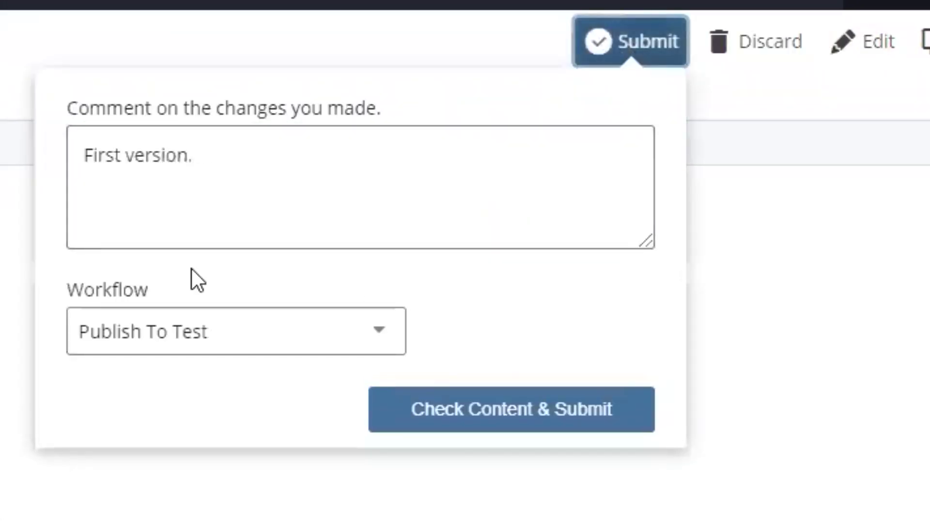
{"action": "left_click", "coordinate": [477, 417]}
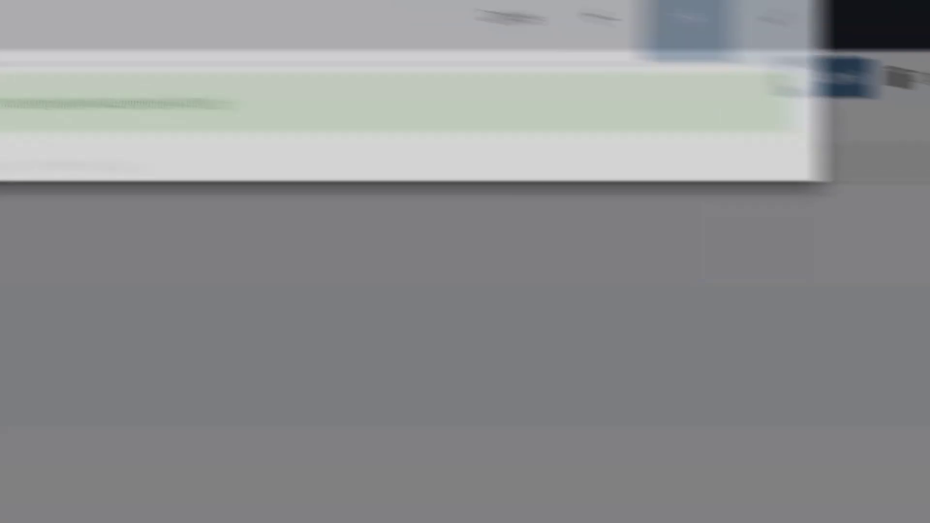
{"action": "left_click", "coordinate": [880, 42]}
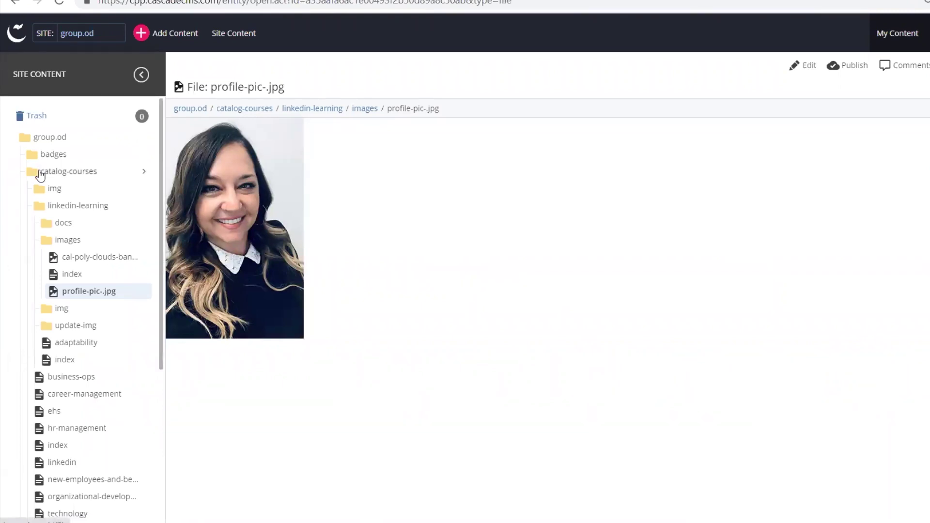
Collapse the linkedin-learning folder in catalog-courses and open the linkedin page
{"action": "left_click", "coordinate": [40, 174]}
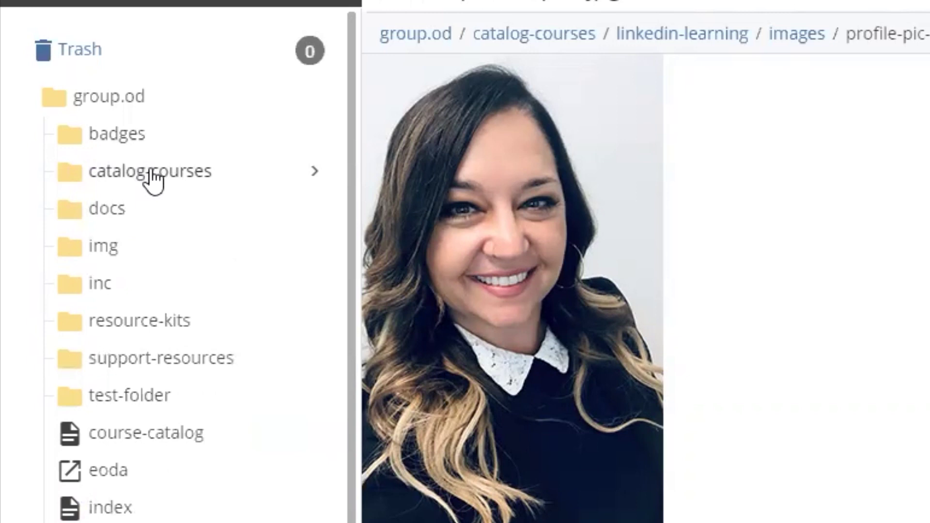
{"action": "left_click", "coordinate": [151, 175]}
{"action": "left_click", "coordinate": [153, 246]}
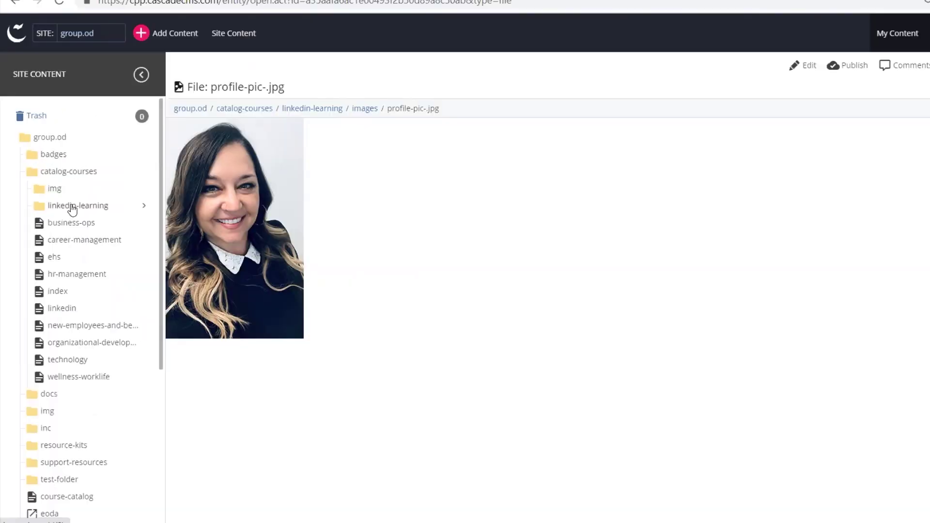
{"action": "left_click", "coordinate": [73, 207]}
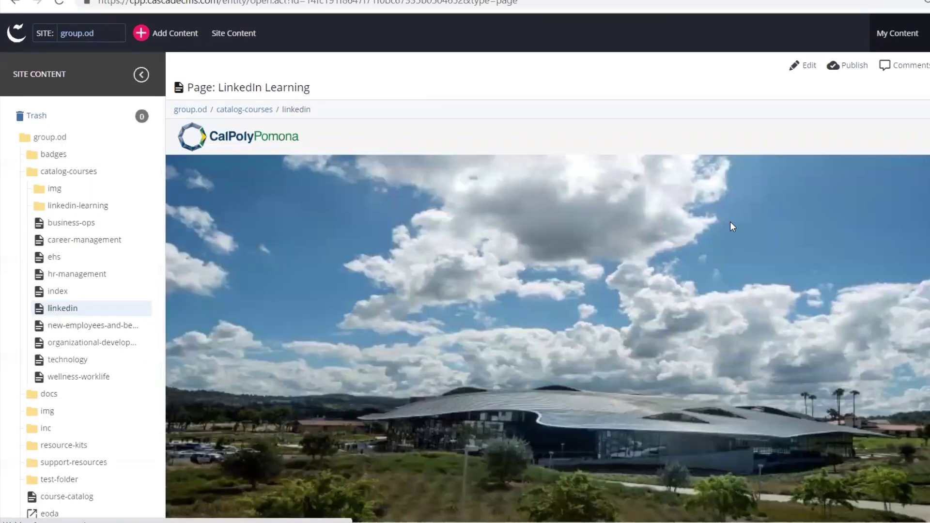
Review the LinkedIn Learning page's slideshow, LinkedIn image and intro text, and open the page for editing
{"action": "scroll", "coordinate": [606, 330], "scroll_direction": "down", "scroll_amount": 10}
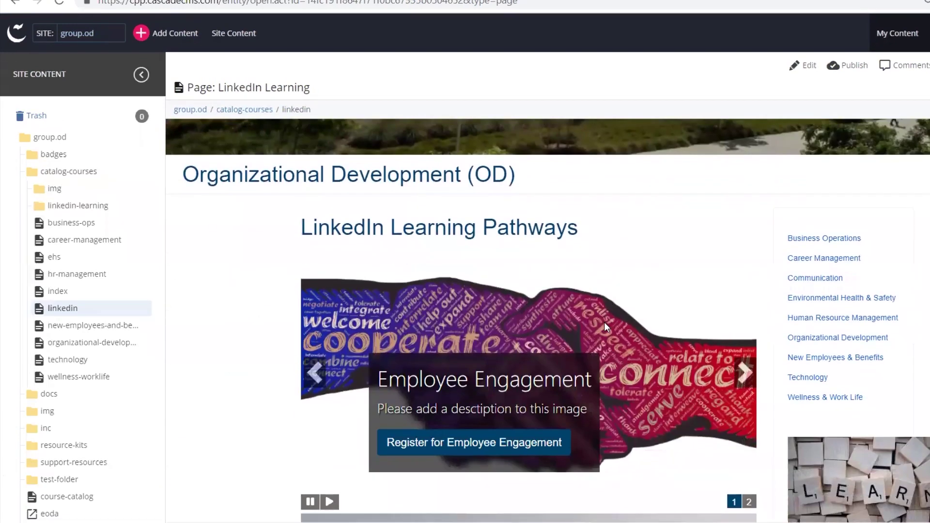
{"action": "scroll", "coordinate": [603, 321], "scroll_direction": "down", "scroll_amount": 1}
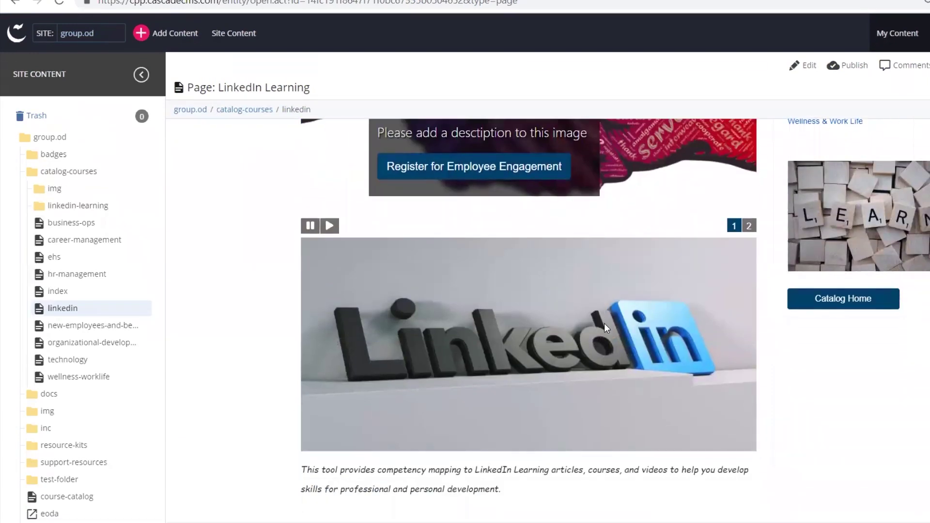
{"action": "scroll", "coordinate": [605, 324], "scroll_direction": "down", "scroll_amount": 1}
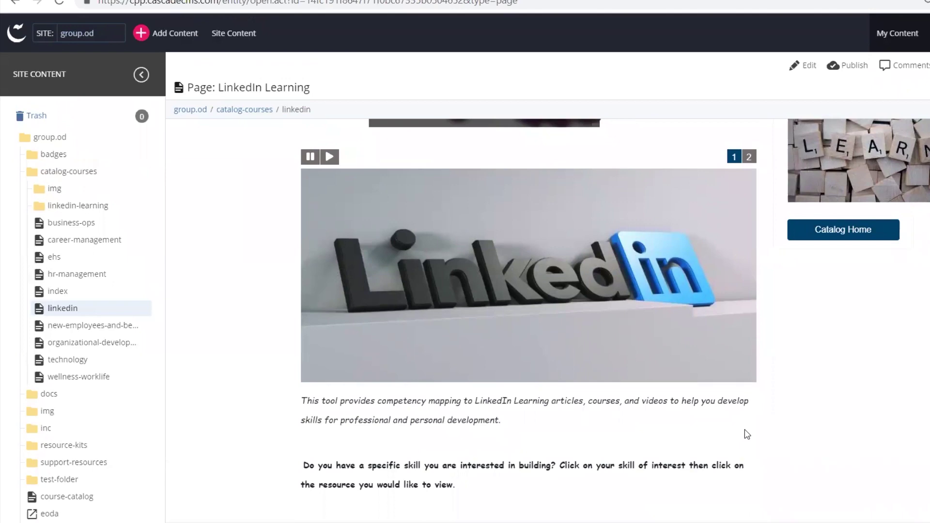
{"action": "scroll", "coordinate": [699, 347], "scroll_direction": "up", "scroll_amount": 10}
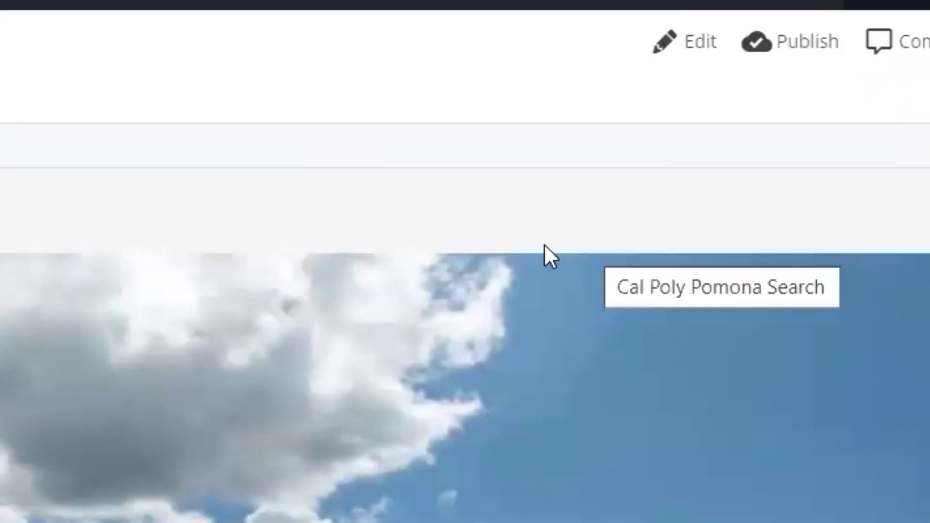
{"action": "left_click", "coordinate": [699, 42]}
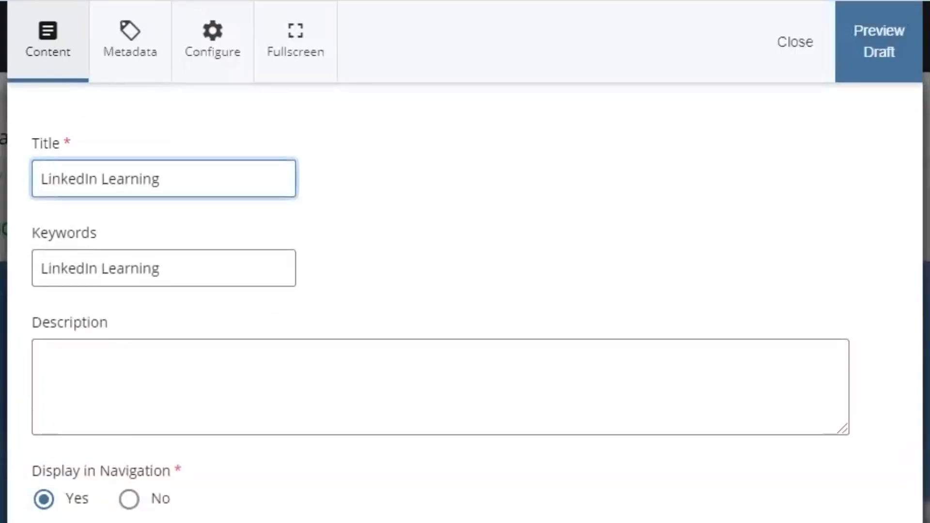
Replace the Jumbotron Section's image with cal-poly-clouds-banner-2.jpg from the recent files
{"action": "scroll", "coordinate": [502, 487], "scroll_direction": "down", "scroll_amount": 15}
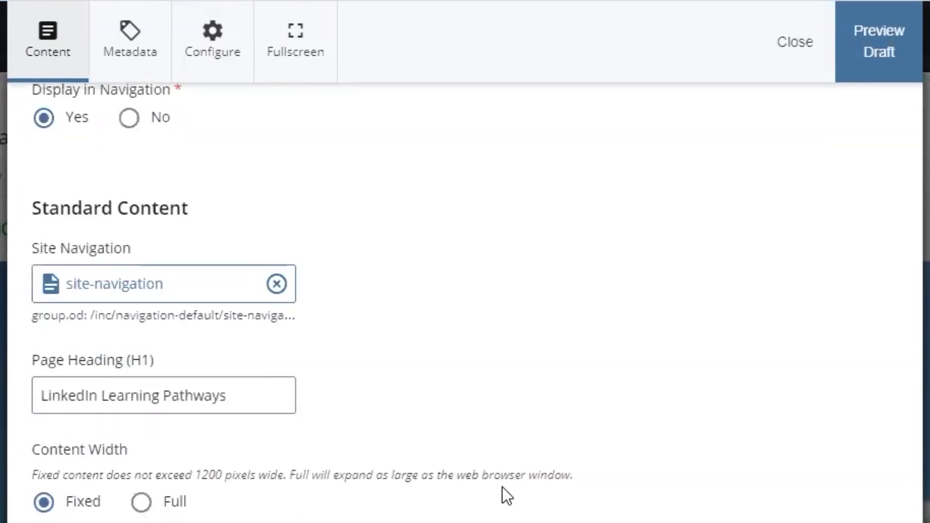
{"action": "scroll", "coordinate": [501, 492], "scroll_direction": "down", "scroll_amount": 3}
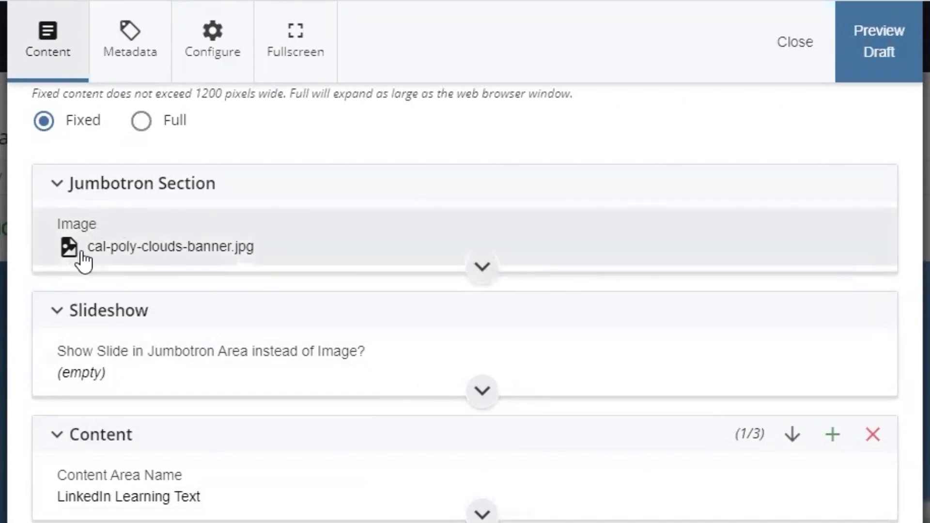
{"action": "left_click", "coordinate": [235, 250]}
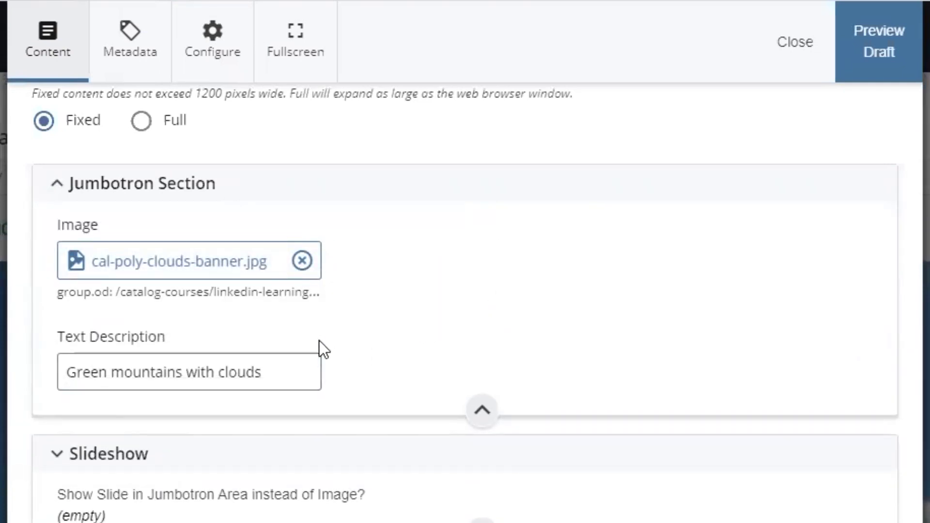
{"action": "left_click", "coordinate": [228, 262]}
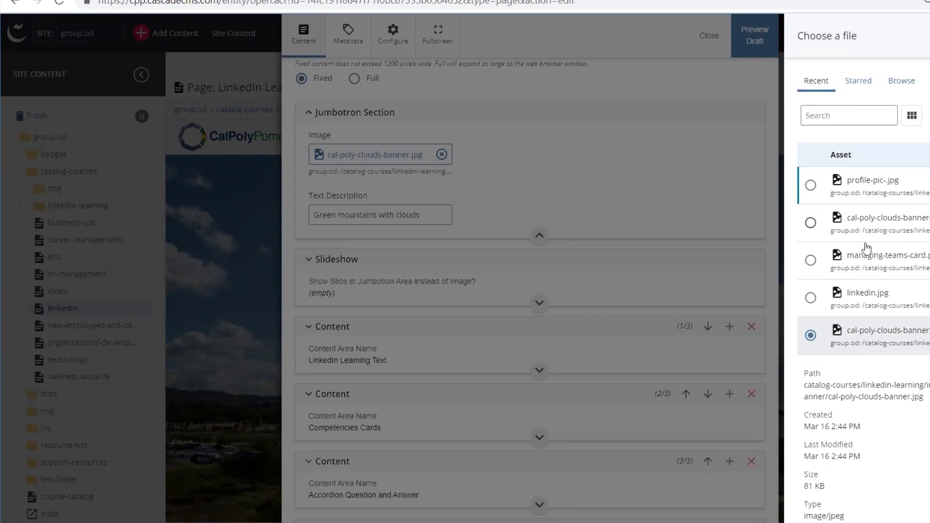
{"action": "left_click", "coordinate": [866, 227]}
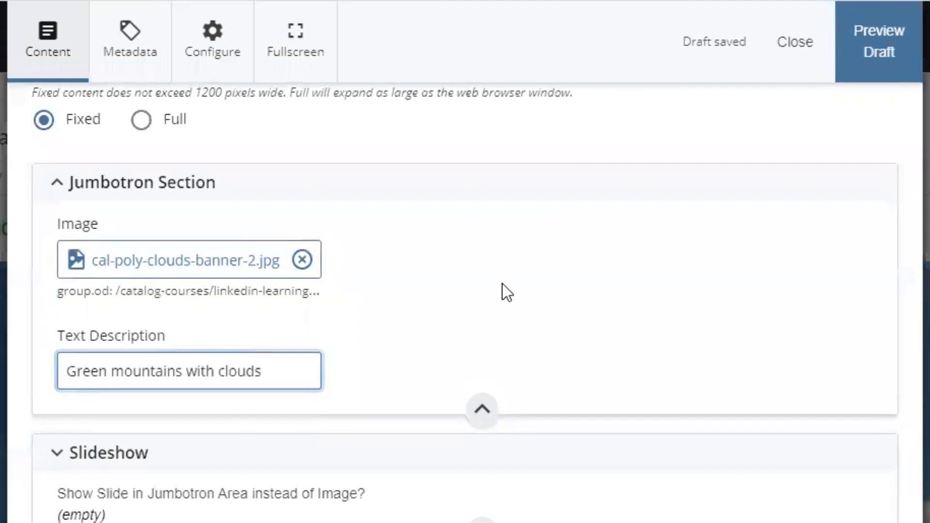
Expand the LinkedIn Learning Text content area and delete the LinkedIn image from its body text
{"action": "scroll", "coordinate": [501, 284], "scroll_direction": "down", "scroll_amount": 5}
{"action": "scroll", "coordinate": [501, 286], "scroll_direction": "down", "scroll_amount": 1}
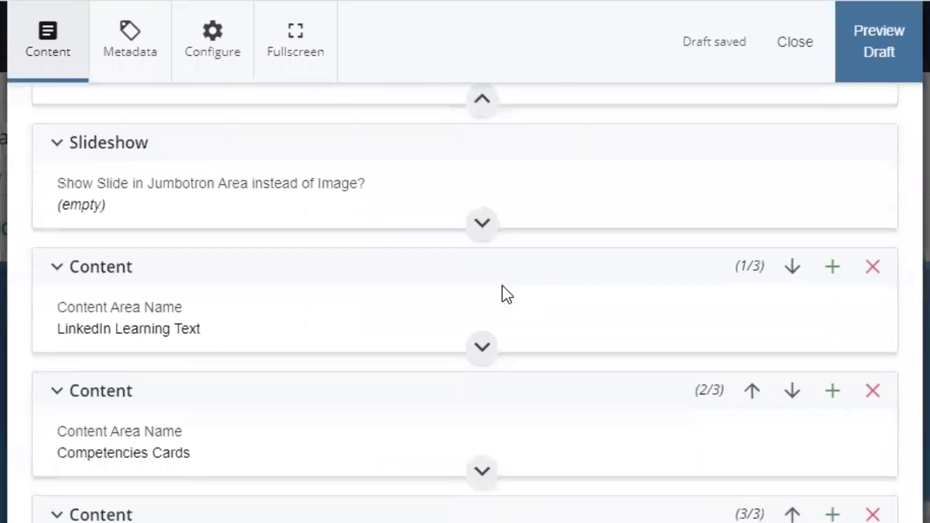
{"action": "scroll", "coordinate": [198, 289], "scroll_direction": "up", "scroll_amount": 2}
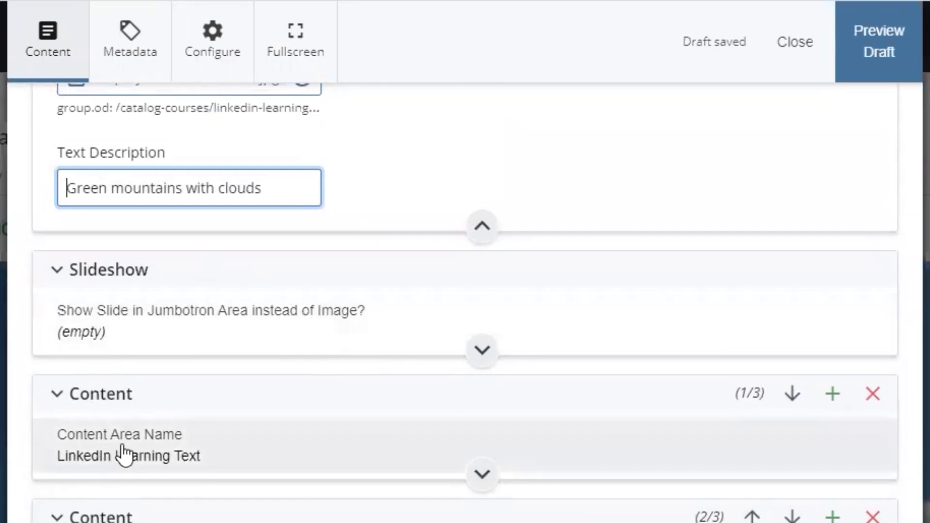
{"action": "left_click", "coordinate": [124, 453]}
{"action": "scroll", "coordinate": [498, 477], "scroll_direction": "down", "scroll_amount": 1}
{"action": "scroll", "coordinate": [498, 477], "scroll_direction": "down", "scroll_amount": 2}
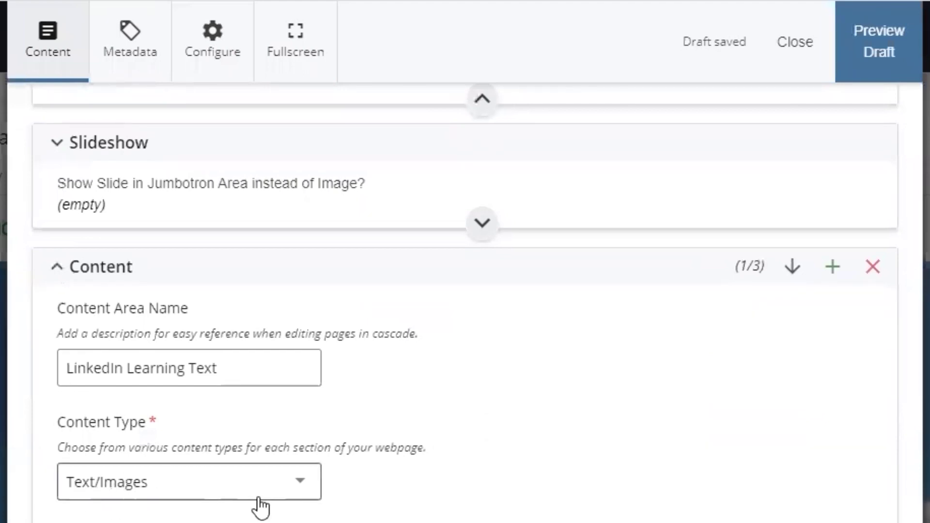
{"action": "scroll", "coordinate": [297, 505], "scroll_direction": "down", "scroll_amount": 3}
{"action": "scroll", "coordinate": [297, 505], "scroll_direction": "down", "scroll_amount": 5}
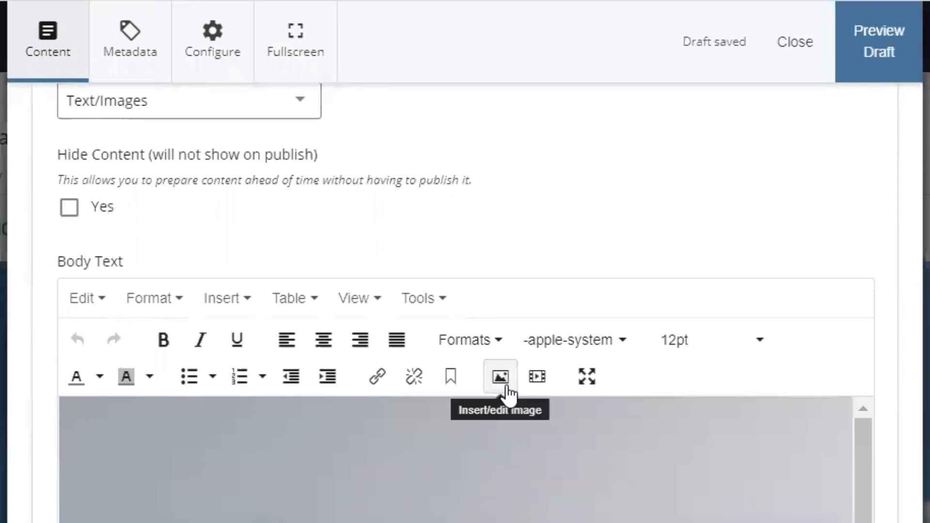
{"action": "left_click", "coordinate": [667, 477]}
{"action": "key", "text": "Delete"}
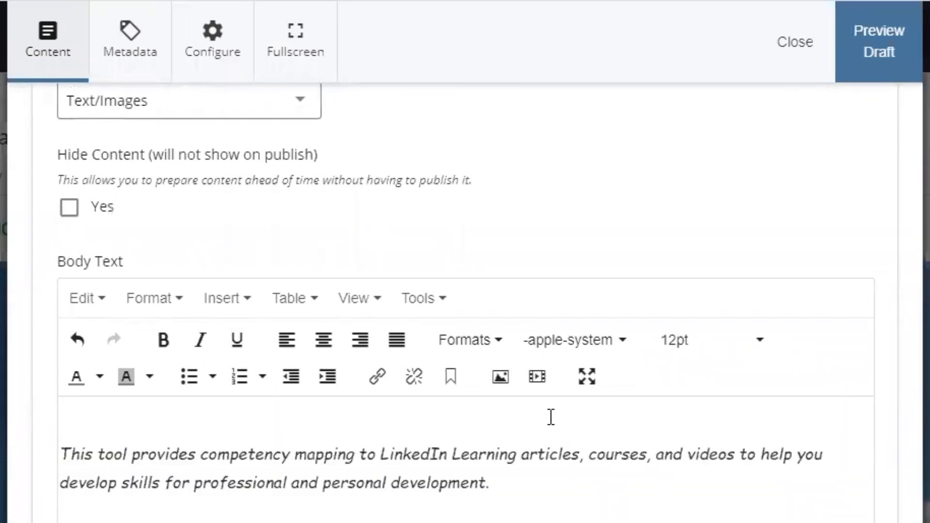
Insert the internal image profile-pic-.jpg above the body text with the image description "Profile picture of woman"
{"action": "left_click", "coordinate": [500, 383]}
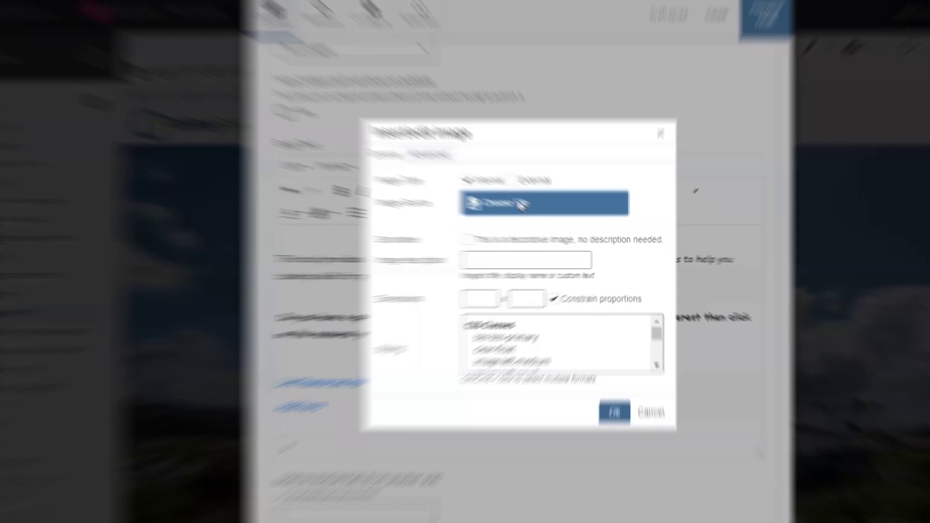
{"action": "left_click", "coordinate": [521, 204]}
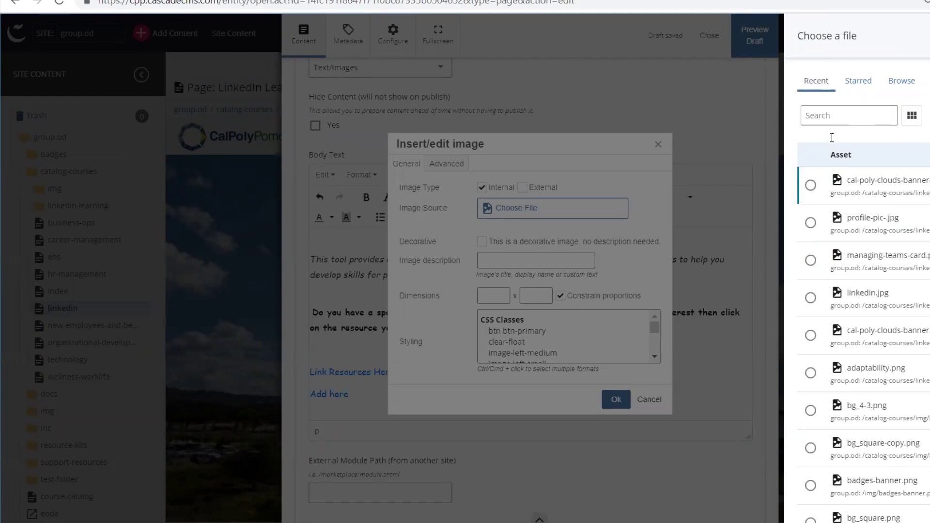
{"action": "left_click", "coordinate": [816, 226]}
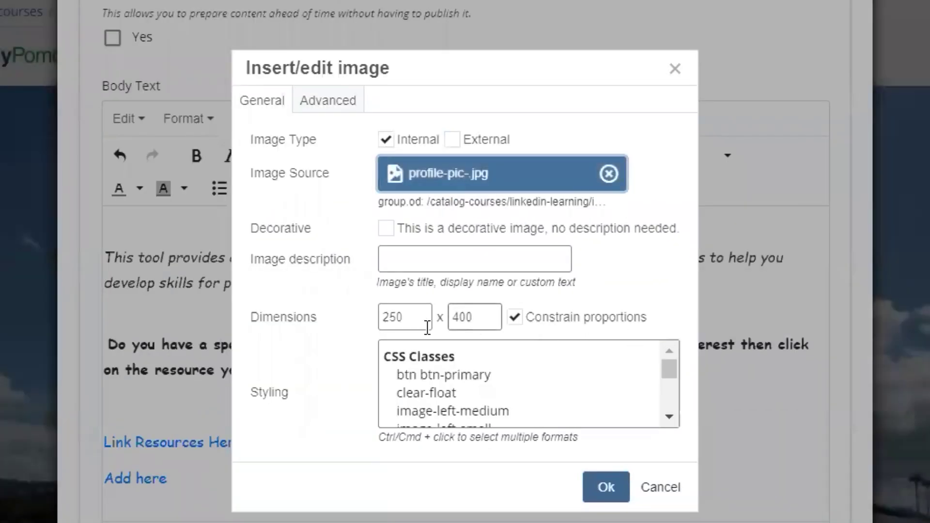
{"action": "left_click", "coordinate": [384, 250]}
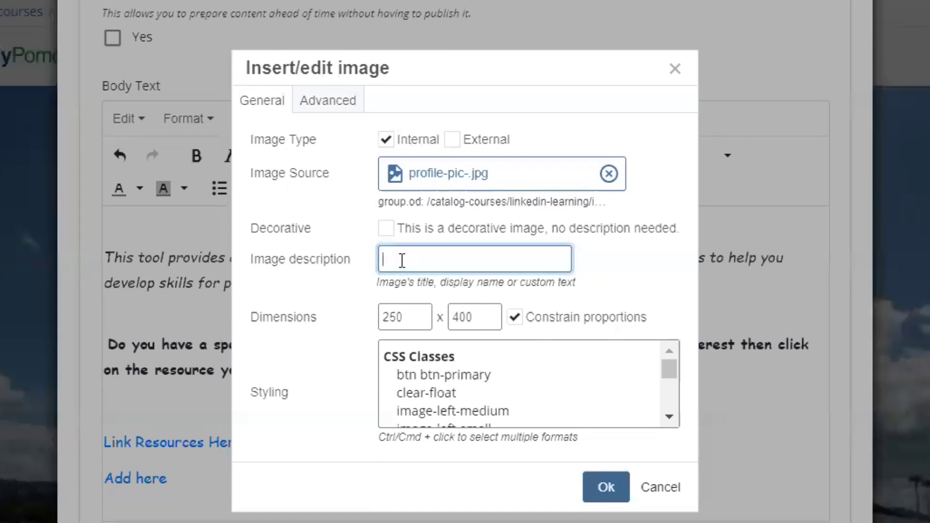
{"action": "type", "text": "Profile picture of women"}
{"action": "key", "text": "BackSpace"}
{"action": "key", "text": "BackSpace"}
{"action": "type", "text": "an"}
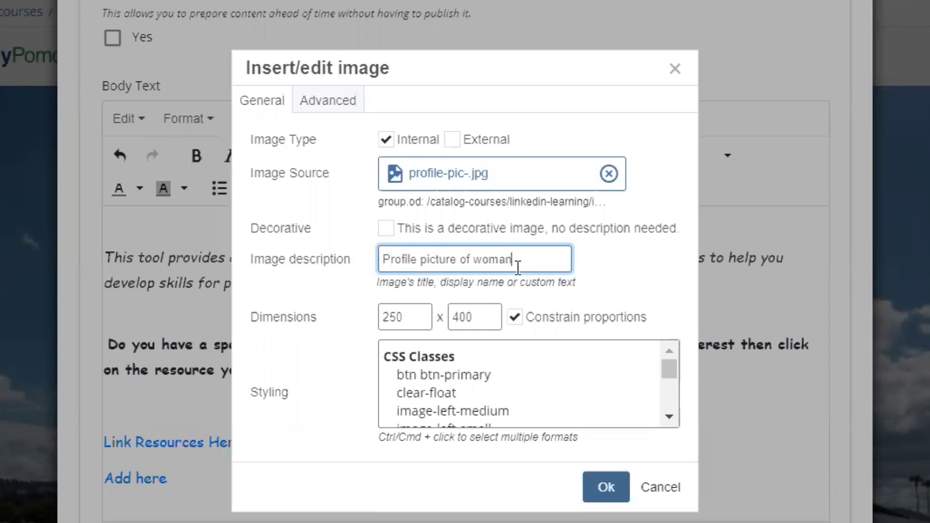
{"action": "left_click", "coordinate": [600, 487]}
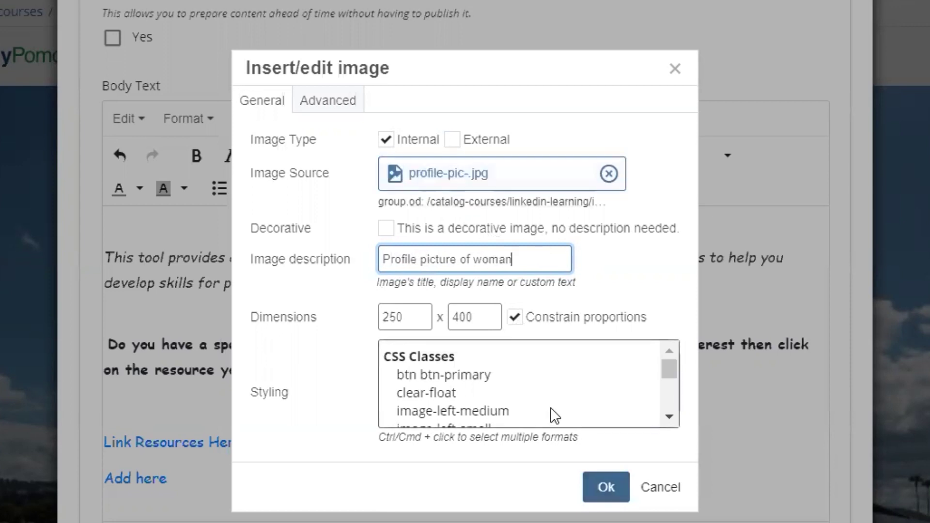
{"action": "left_click", "coordinate": [606, 489]}
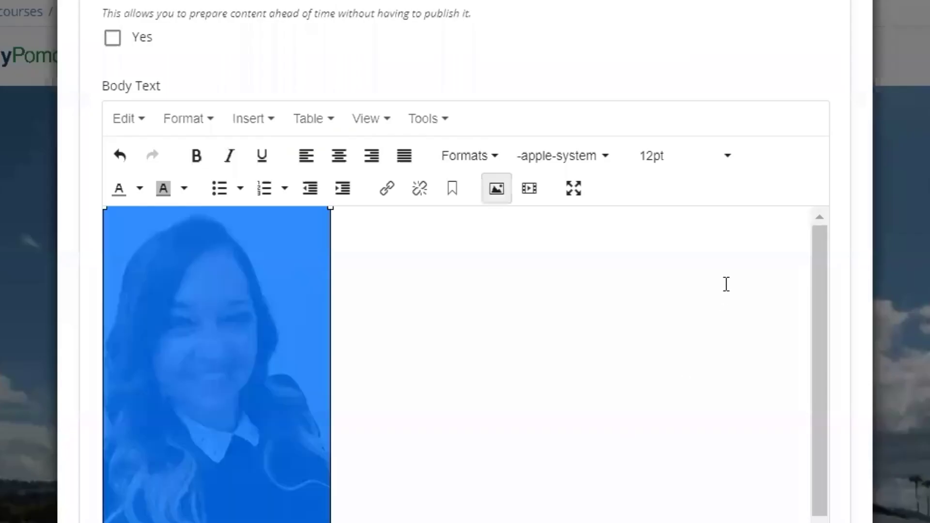
Check the inserted profile picture in the body text and collapse the LinkedIn Learning Text content area
{"action": "left_click", "coordinate": [846, 279]}
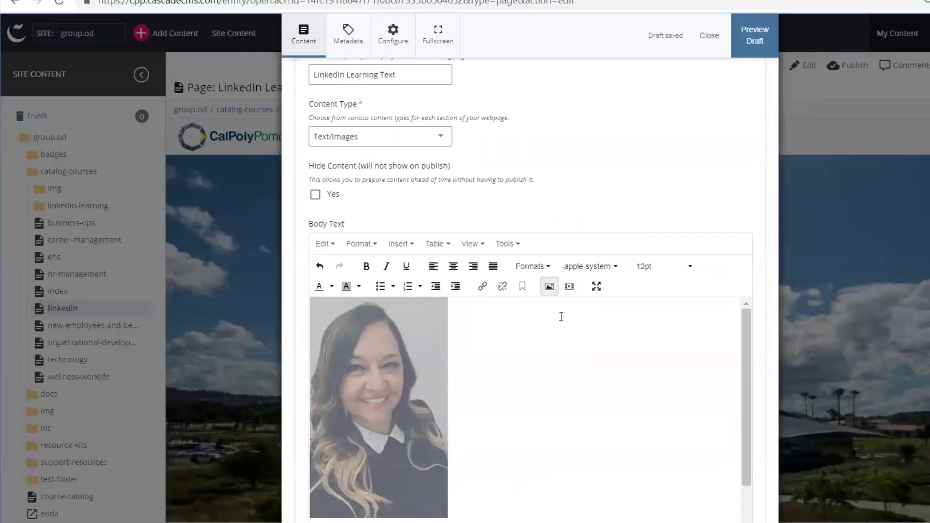
{"action": "scroll", "coordinate": [498, 342], "scroll_direction": "down", "scroll_amount": 2}
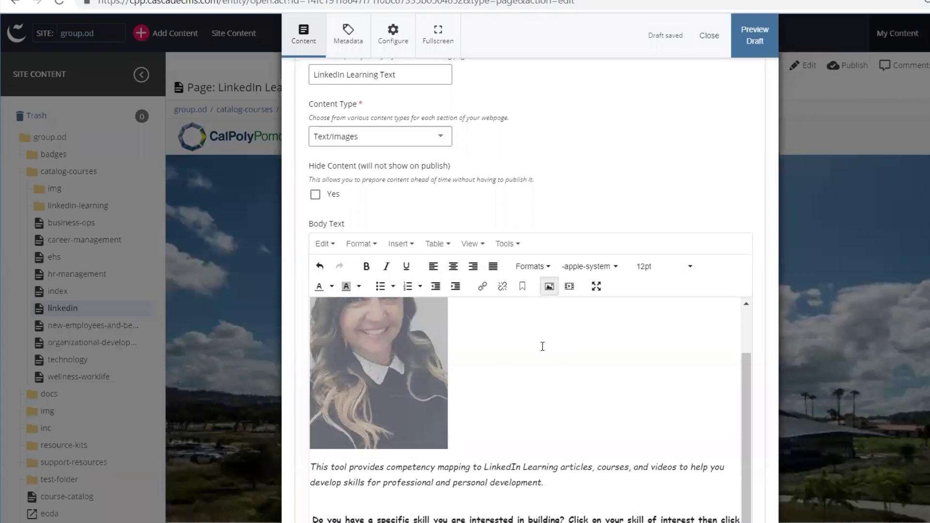
{"action": "scroll", "coordinate": [542, 347], "scroll_direction": "down", "scroll_amount": 1}
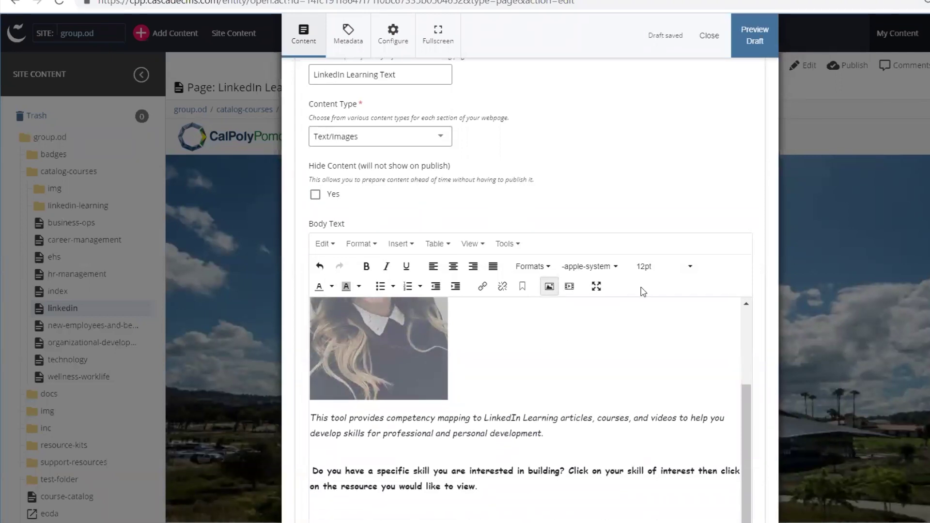
{"action": "scroll", "coordinate": [545, 295], "scroll_direction": "up", "scroll_amount": 5}
{"action": "left_click", "coordinate": [366, 296]}
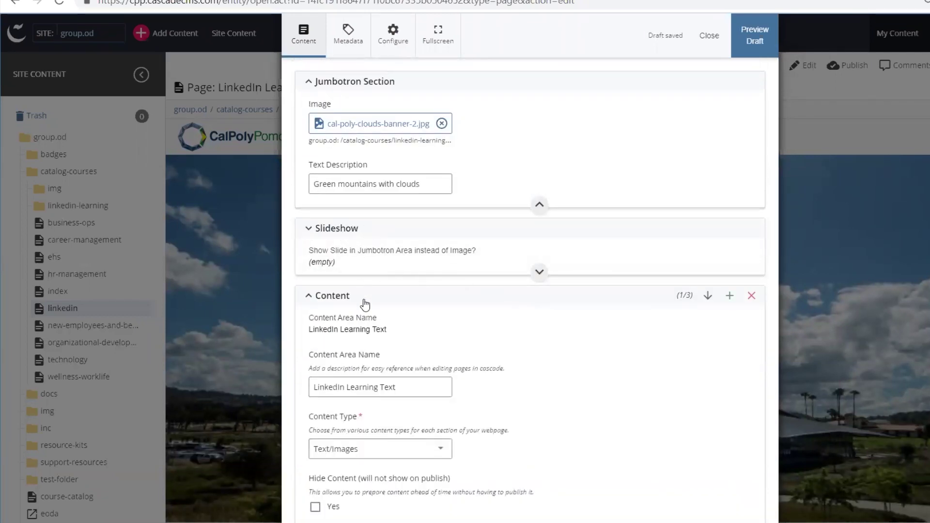
Expand the Competencies Cards content area and find the title and top image of the Adaptability card
{"action": "scroll", "coordinate": [608, 282], "scroll_direction": "down", "scroll_amount": 3}
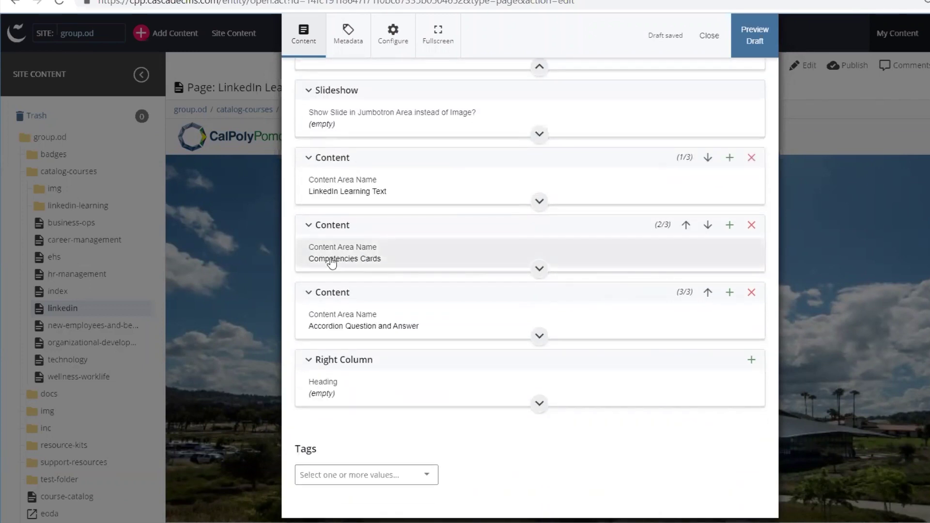
{"action": "left_click", "coordinate": [381, 255]}
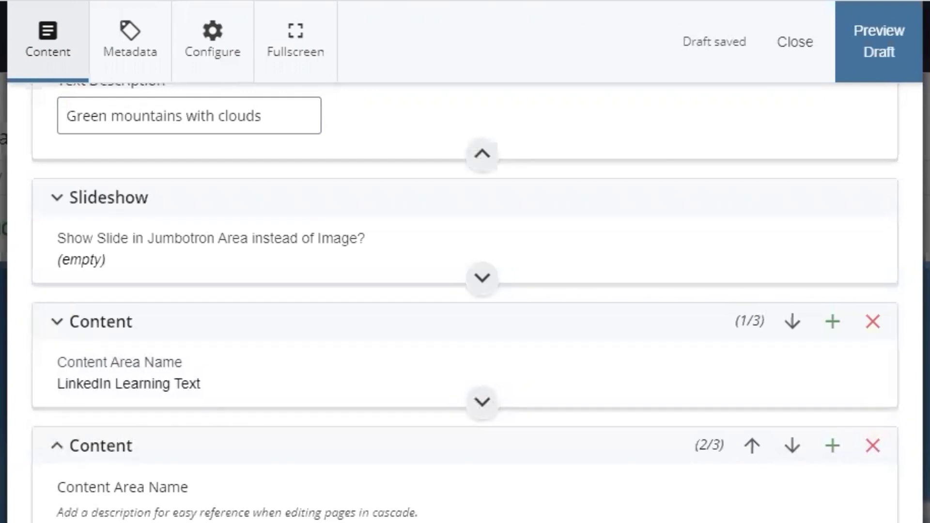
{"action": "scroll", "coordinate": [465, 300], "scroll_direction": "down", "scroll_amount": 6}
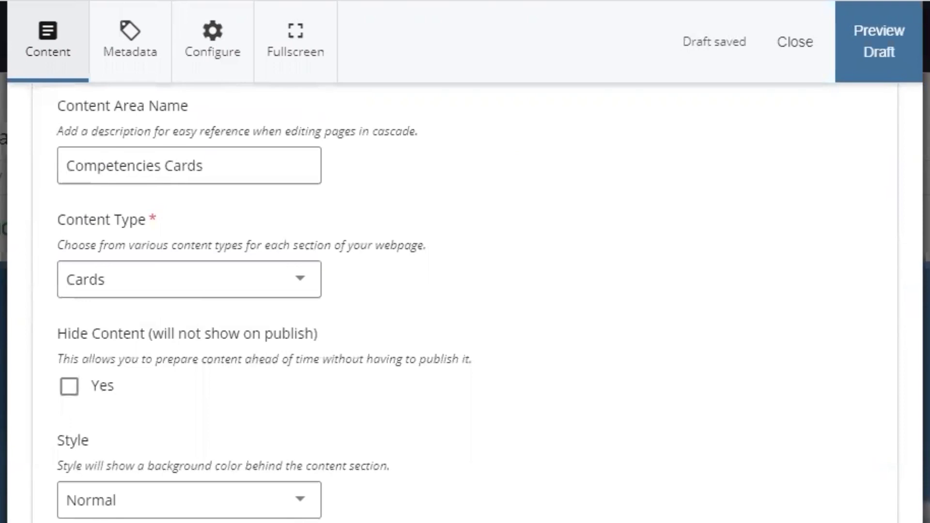
{"action": "scroll", "coordinate": [465, 300], "scroll_direction": "down", "scroll_amount": 7}
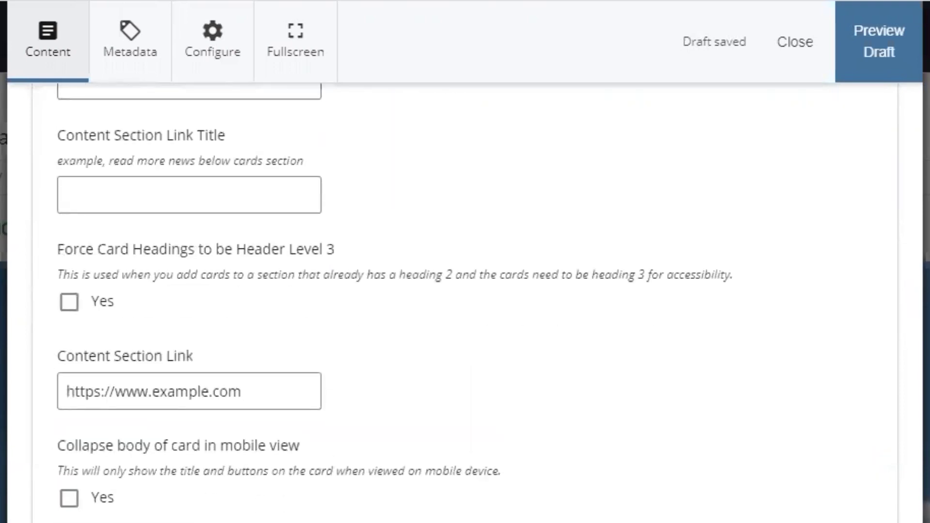
{"action": "scroll", "coordinate": [465, 300], "scroll_direction": "down", "scroll_amount": 4}
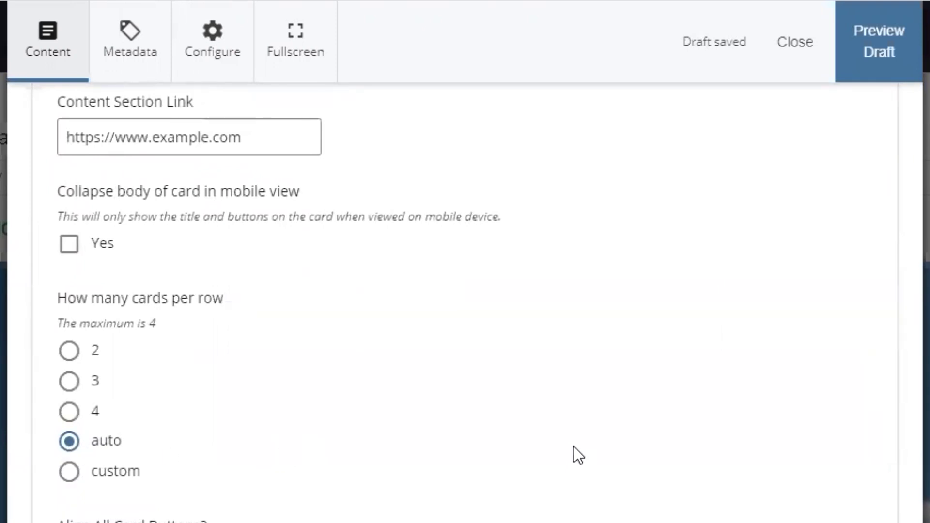
{"action": "scroll", "coordinate": [574, 447], "scroll_direction": "down", "scroll_amount": 3}
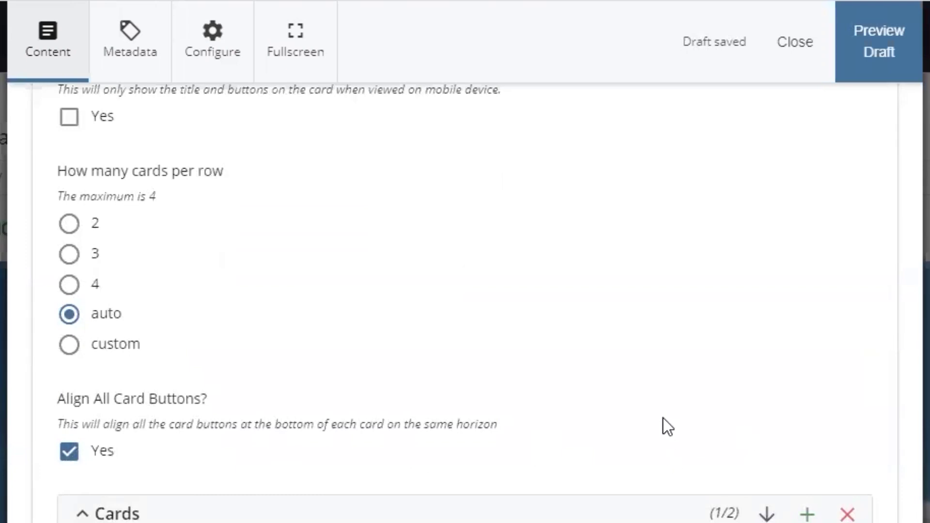
{"action": "scroll", "coordinate": [657, 410], "scroll_direction": "down", "scroll_amount": 3}
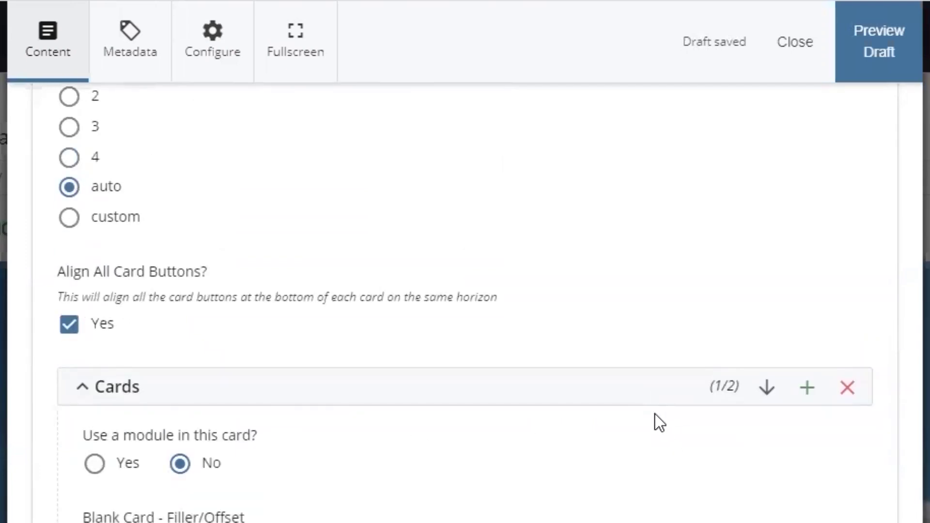
{"action": "scroll", "coordinate": [630, 443], "scroll_direction": "down", "scroll_amount": 9}
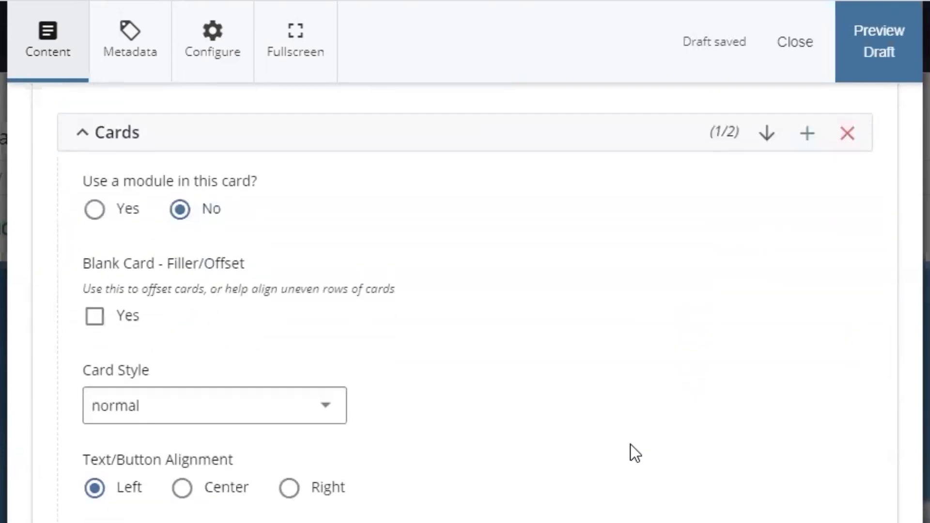
{"action": "scroll", "coordinate": [630, 444], "scroll_direction": "down", "scroll_amount": 9}
{"action": "scroll", "coordinate": [571, 436], "scroll_direction": "up", "scroll_amount": 3}
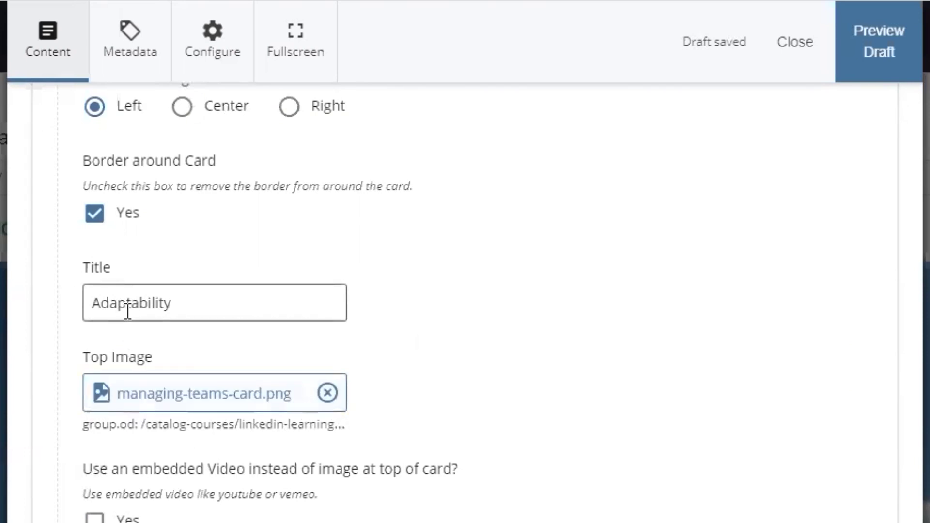
{"action": "left_click_drag", "start_coordinate": [216, 306], "coordinate": [71, 304]}
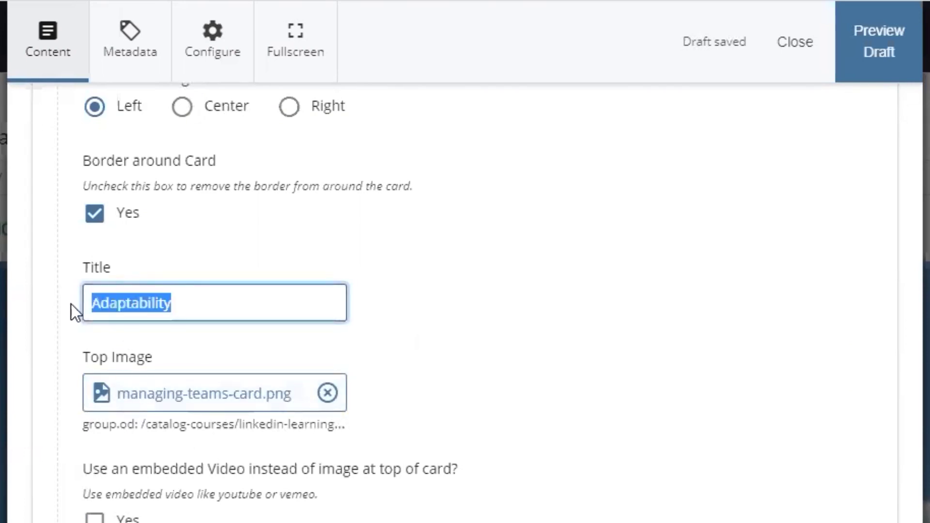
{"action": "left_click", "coordinate": [557, 342]}
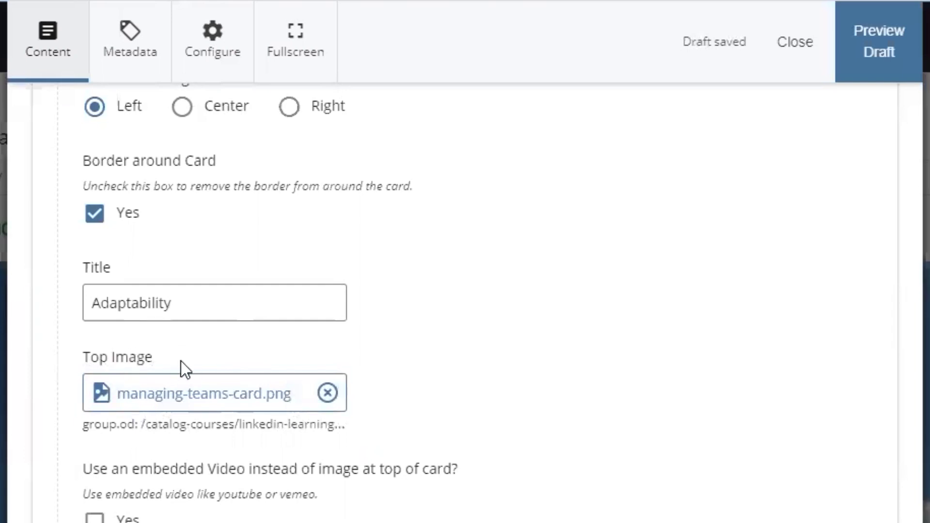
Replace the Adaptability card's top image with adaptability.png from the recent files
{"action": "triple_click", "coordinate": [127, 359]}
{"action": "left_click", "coordinate": [233, 380]}
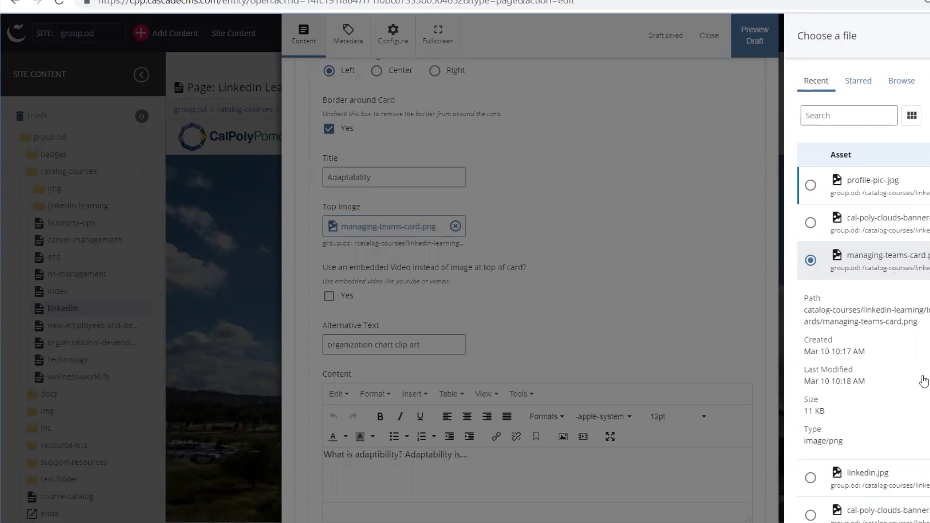
{"action": "scroll", "coordinate": [903, 339], "scroll_direction": "down", "scroll_amount": 3}
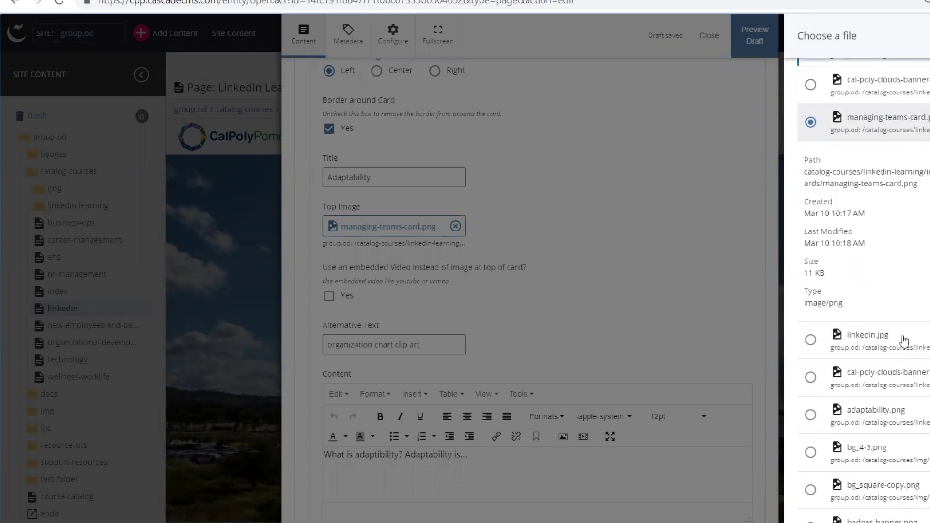
{"action": "scroll", "coordinate": [903, 339], "scroll_direction": "down", "scroll_amount": 2}
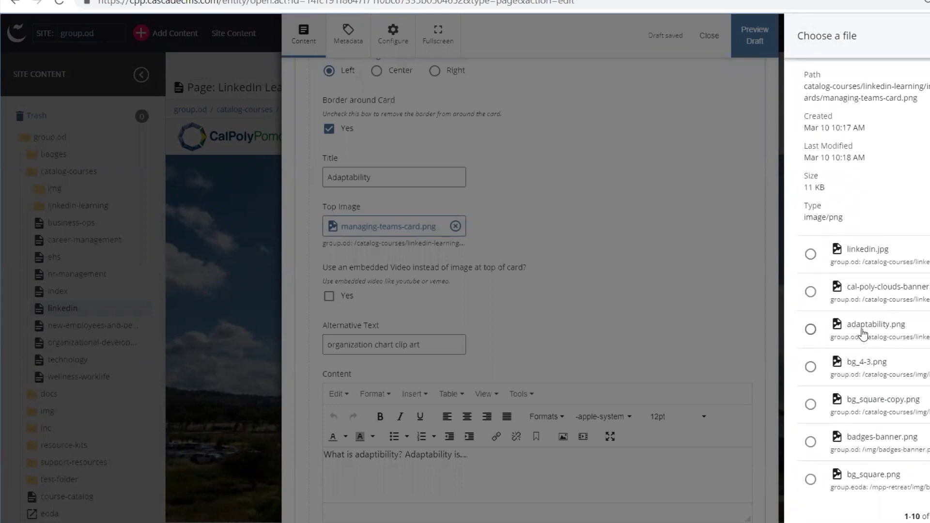
{"action": "left_click", "coordinate": [911, 333]}
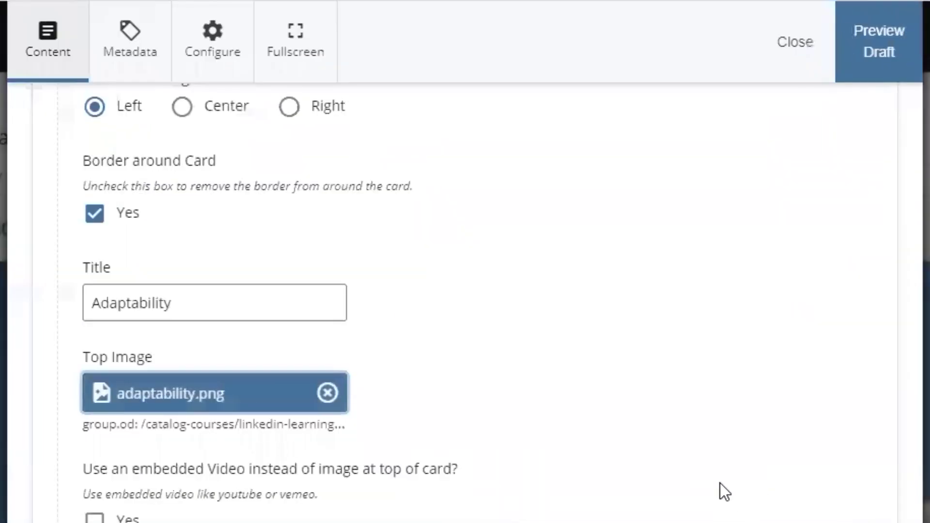
Review the Adaptability card's alternative text and content, and preview the page draft
{"action": "scroll", "coordinate": [720, 483], "scroll_direction": "down", "scroll_amount": 5}
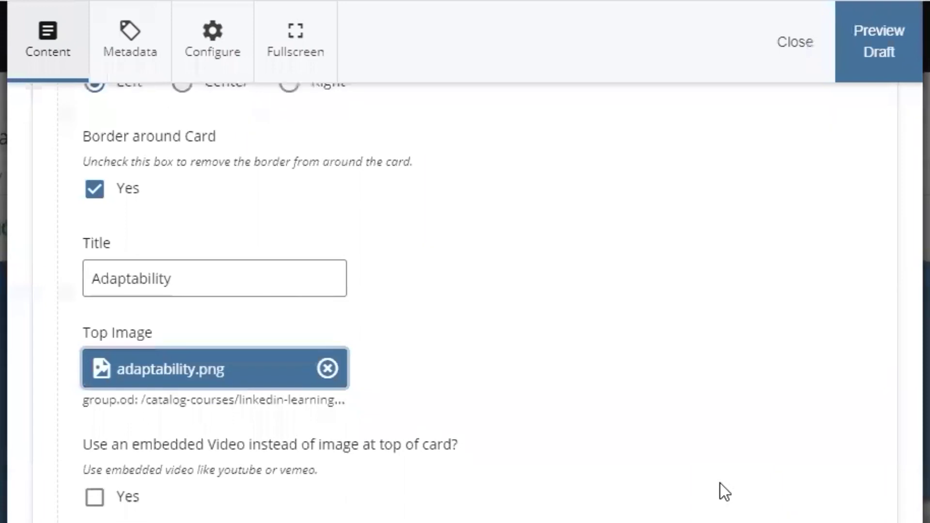
{"action": "scroll", "coordinate": [720, 484], "scroll_direction": "up", "scroll_amount": 10}
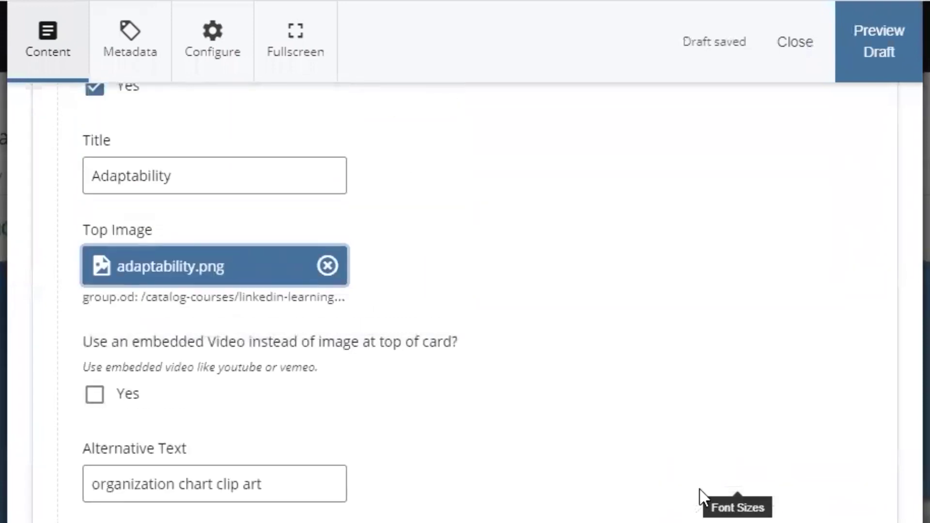
{"action": "scroll", "coordinate": [465, 301], "scroll_direction": "down", "scroll_amount": 10}
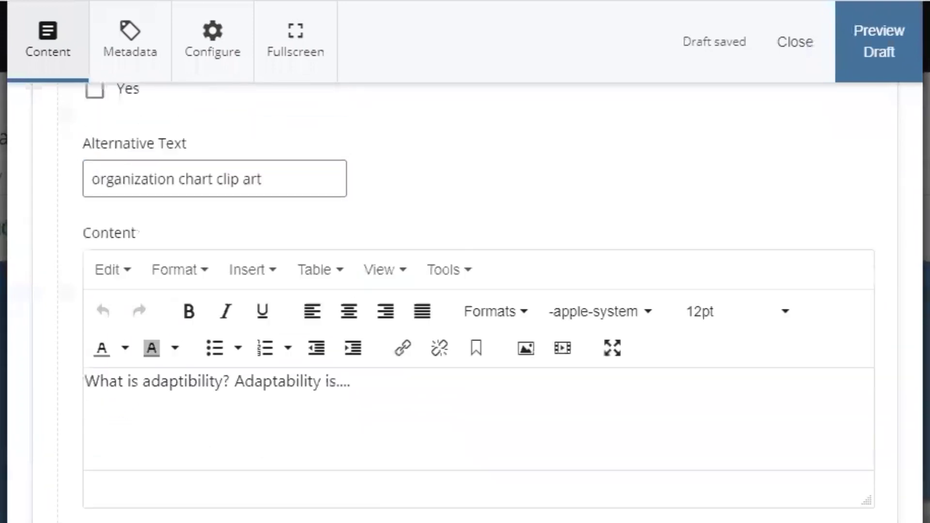
{"action": "scroll", "coordinate": [465, 301], "scroll_direction": "up", "scroll_amount": 2}
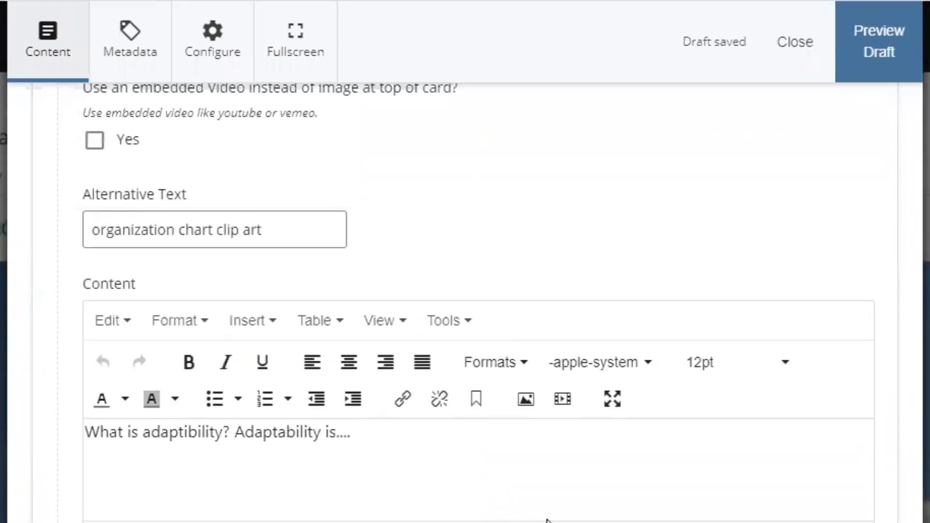
{"action": "scroll", "coordinate": [547, 519], "scroll_direction": "up", "scroll_amount": 10}
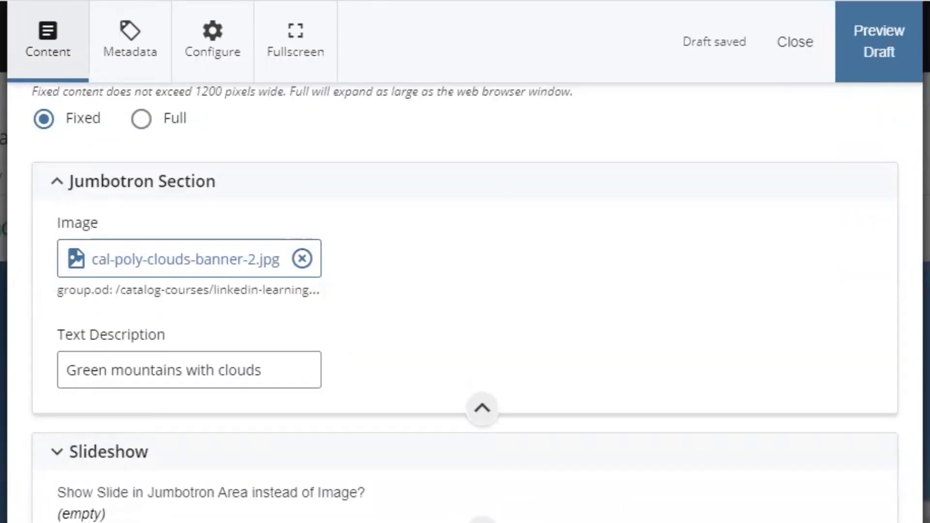
{"action": "left_click", "coordinate": [890, 42]}
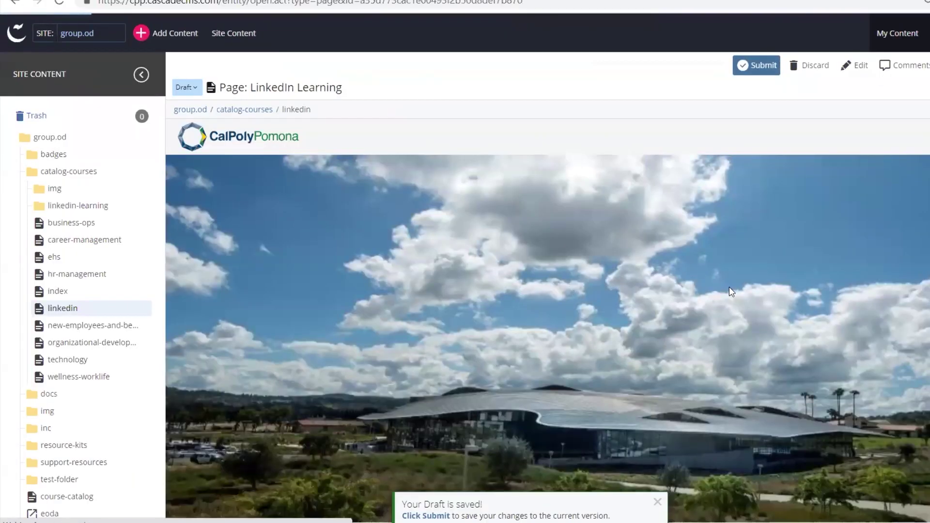
Examine the draft page's banner, the profile picture in the body text, and the Adaptability and Managing Effective Teams cards
{"action": "scroll", "coordinate": [730, 291], "scroll_direction": "down", "scroll_amount": 3}
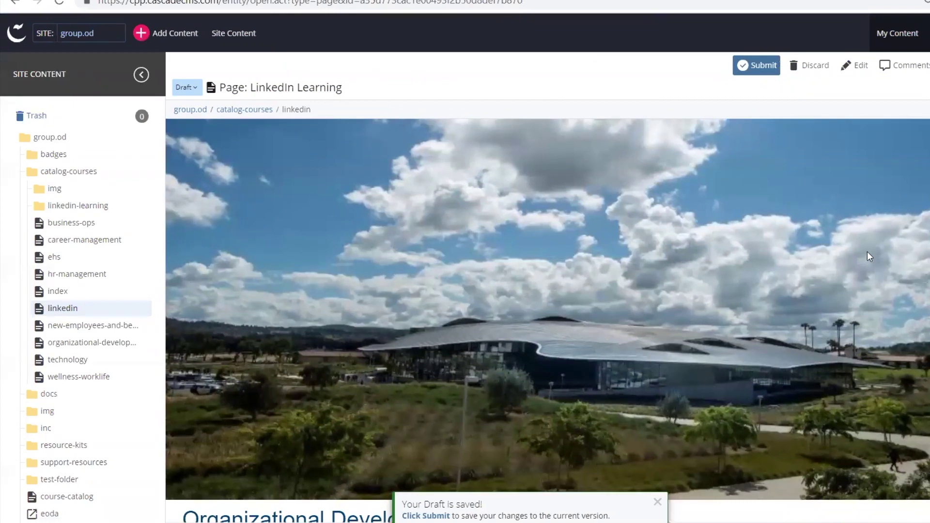
{"action": "scroll", "coordinate": [858, 254], "scroll_direction": "down", "scroll_amount": 5}
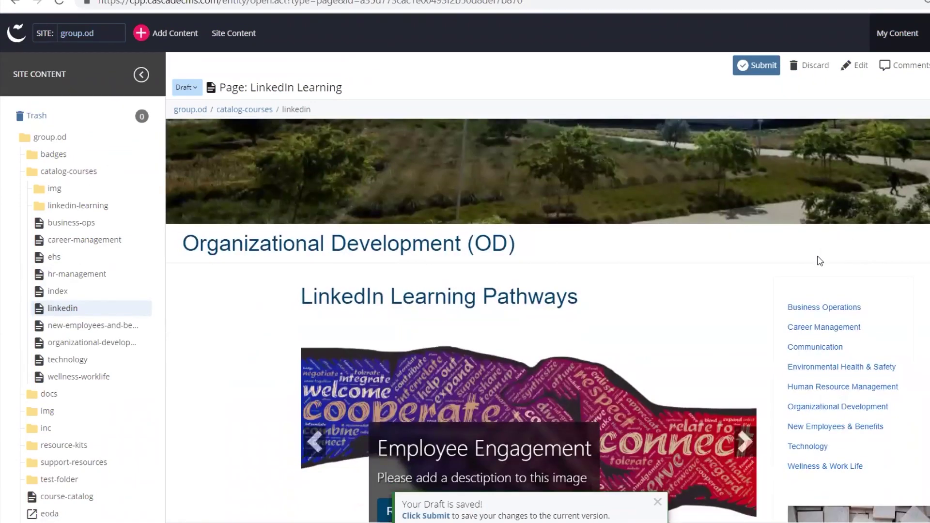
{"action": "scroll", "coordinate": [819, 261], "scroll_direction": "down", "scroll_amount": 5}
{"action": "scroll", "coordinate": [818, 261], "scroll_direction": "down", "scroll_amount": 8}
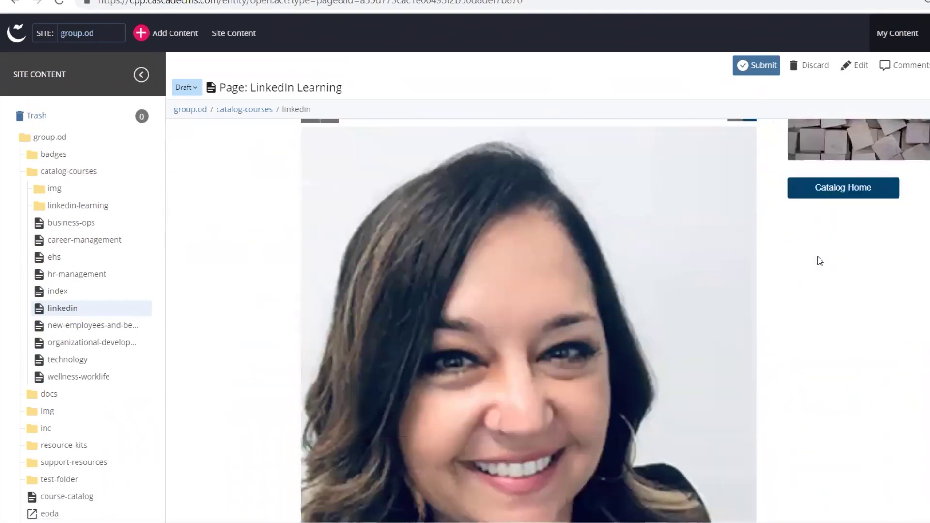
{"action": "scroll", "coordinate": [819, 260], "scroll_direction": "down", "scroll_amount": 4}
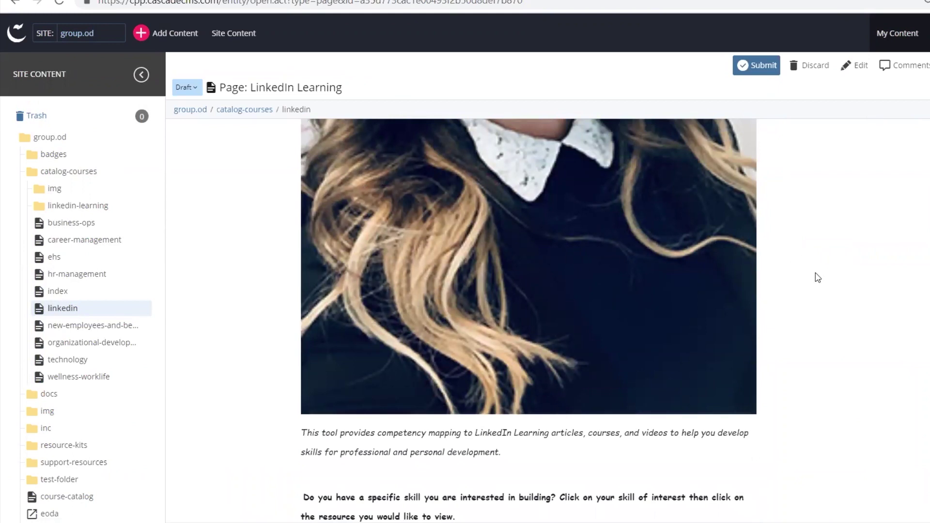
{"action": "scroll", "coordinate": [817, 276], "scroll_direction": "down", "scroll_amount": 9}
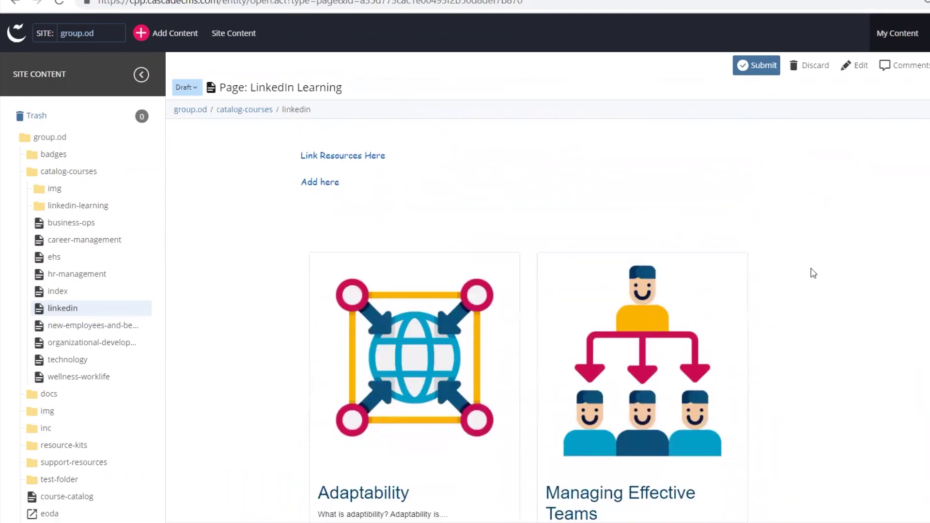
{"action": "scroll", "coordinate": [814, 273], "scroll_direction": "down", "scroll_amount": 1}
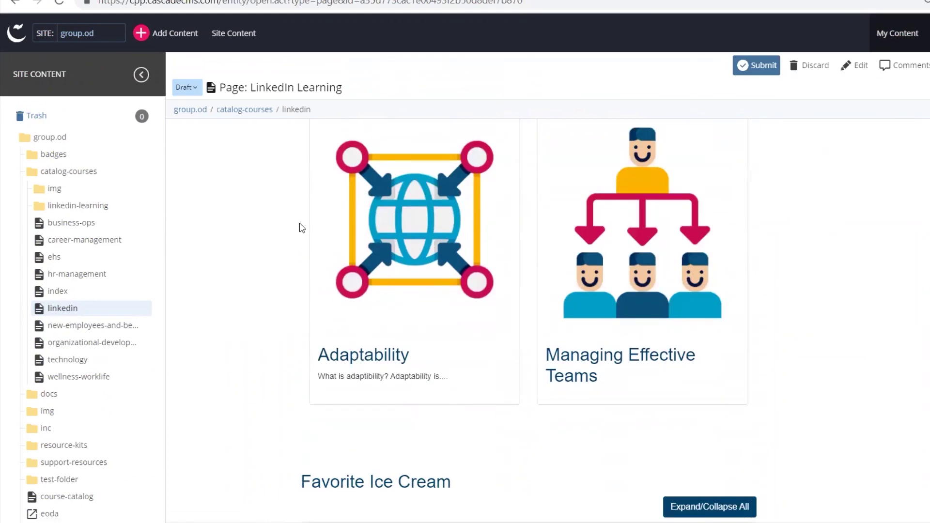
{"action": "scroll", "coordinate": [409, 398], "scroll_direction": "up", "scroll_amount": 2}
{"action": "scroll", "coordinate": [409, 398], "scroll_direction": "down", "scroll_amount": 2}
{"action": "scroll", "coordinate": [409, 399], "scroll_direction": "up", "scroll_amount": 2}
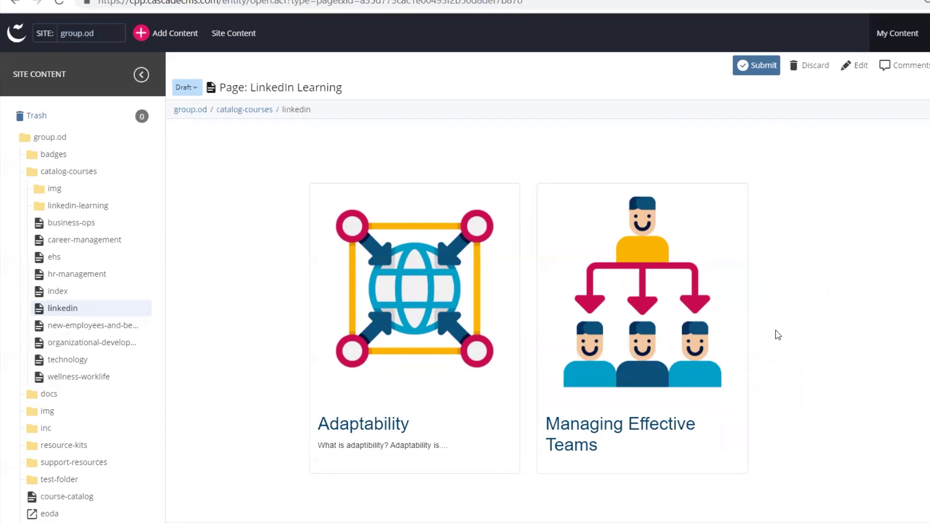
Open the LinkedIn Learning page for editing and expand the LinkedIn Learning Text content area
{"action": "scroll", "coordinate": [824, 321], "scroll_direction": "down", "scroll_amount": 1}
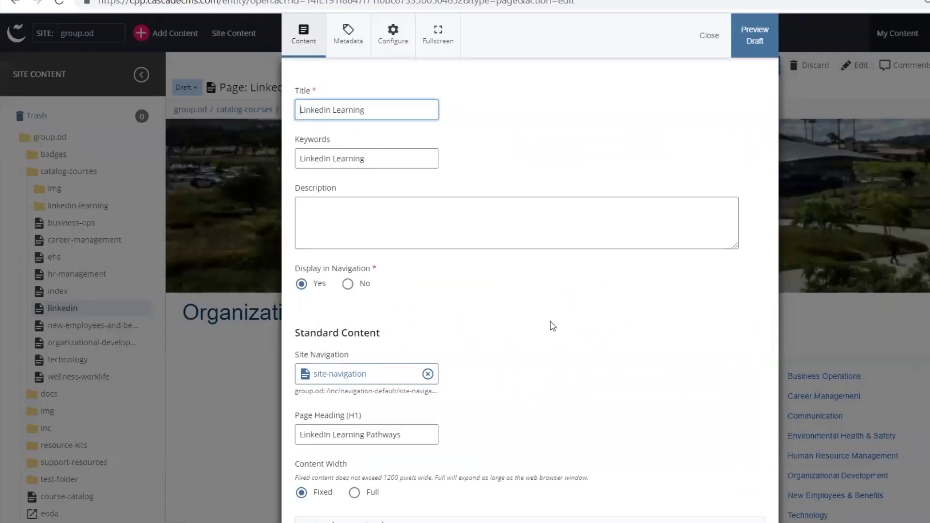
{"action": "scroll", "coordinate": [551, 326], "scroll_direction": "down", "scroll_amount": 2}
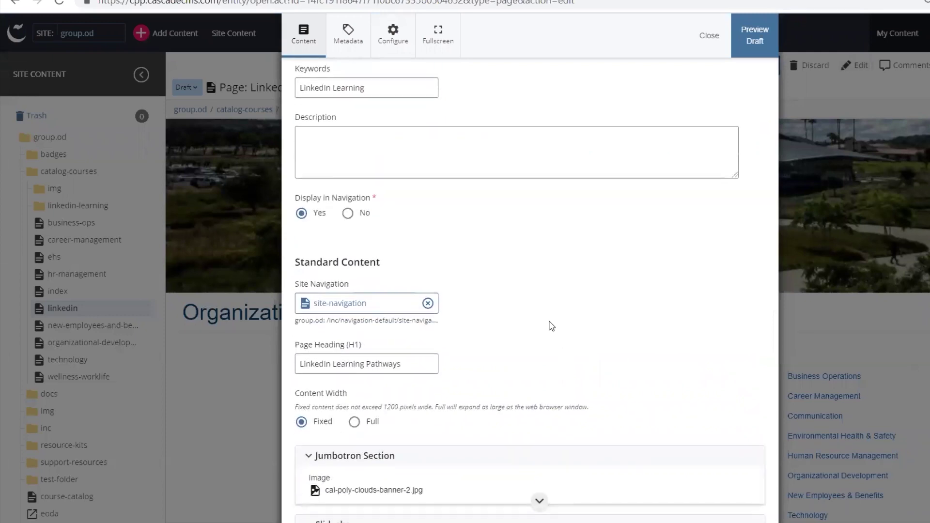
{"action": "scroll", "coordinate": [551, 326], "scroll_direction": "down", "scroll_amount": 3}
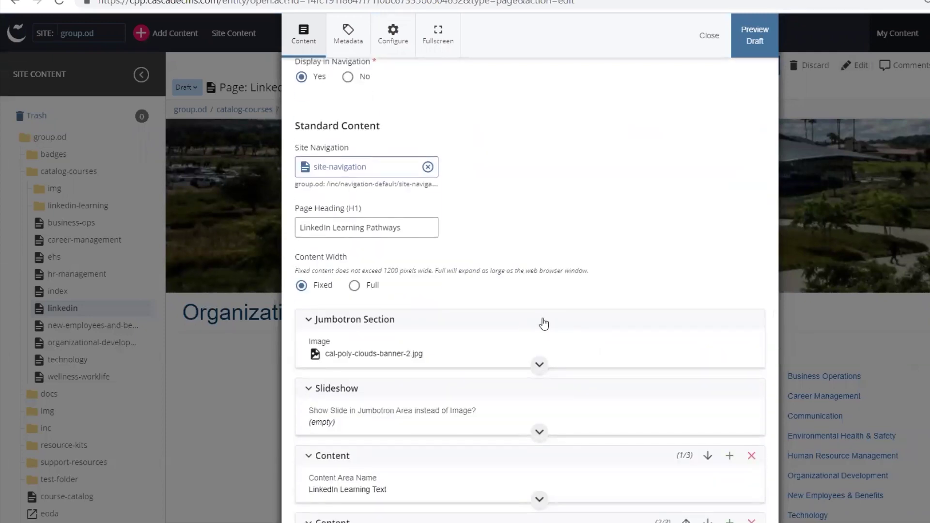
{"action": "scroll", "coordinate": [544, 324], "scroll_direction": "down", "scroll_amount": 3}
{"action": "scroll", "coordinate": [544, 324], "scroll_direction": "down", "scroll_amount": 2}
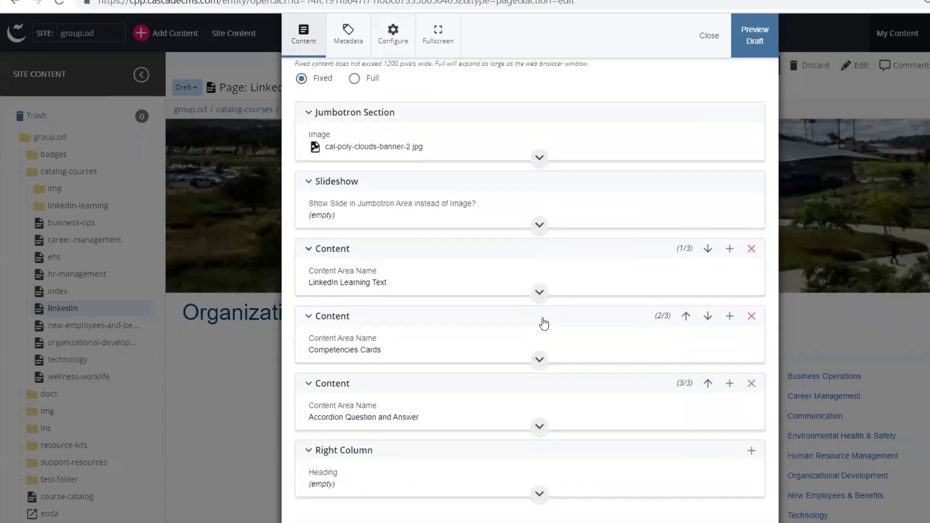
{"action": "left_click", "coordinate": [358, 258]}
{"action": "scroll", "coordinate": [565, 312], "scroll_direction": "down", "scroll_amount": 2}
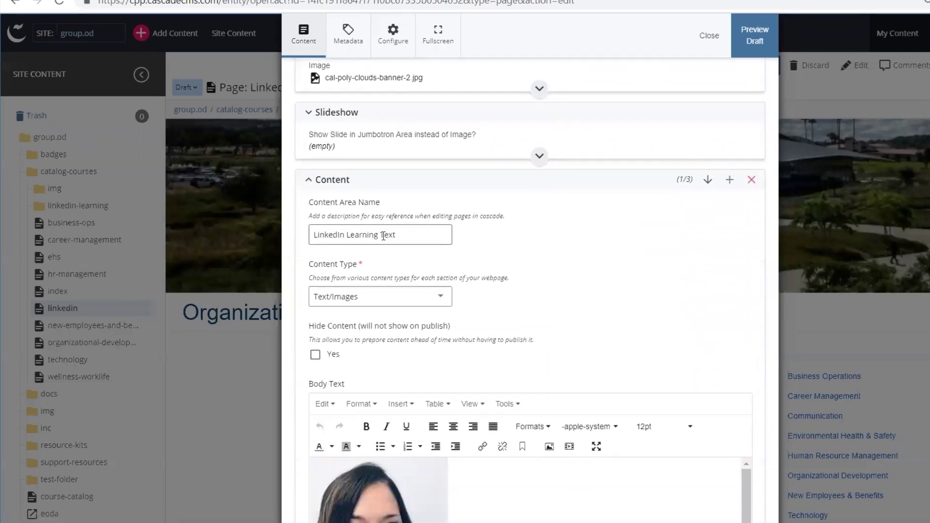
View the image insertion options for the body text, close them without inserting anything, and preview the page draft
{"action": "scroll", "coordinate": [571, 260], "scroll_direction": "down", "scroll_amount": 2}
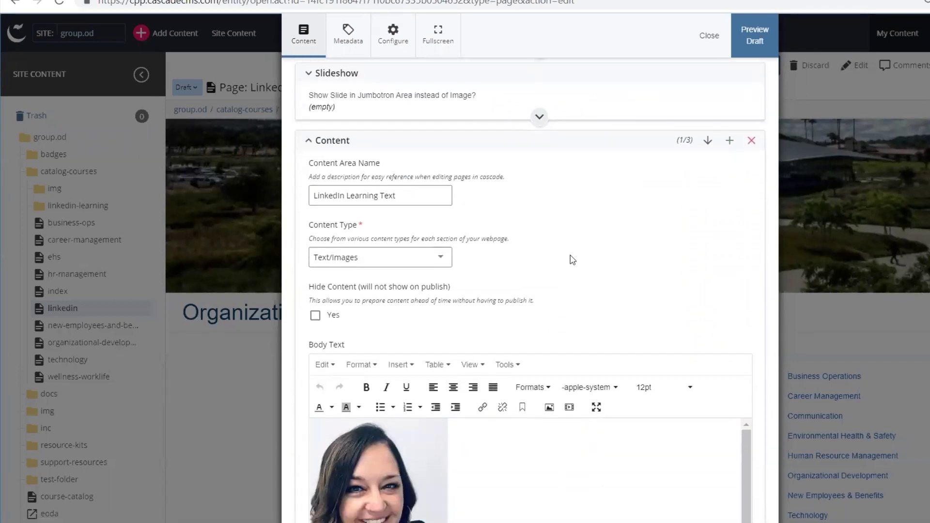
{"action": "scroll", "coordinate": [544, 226], "scroll_direction": "down", "scroll_amount": 6}
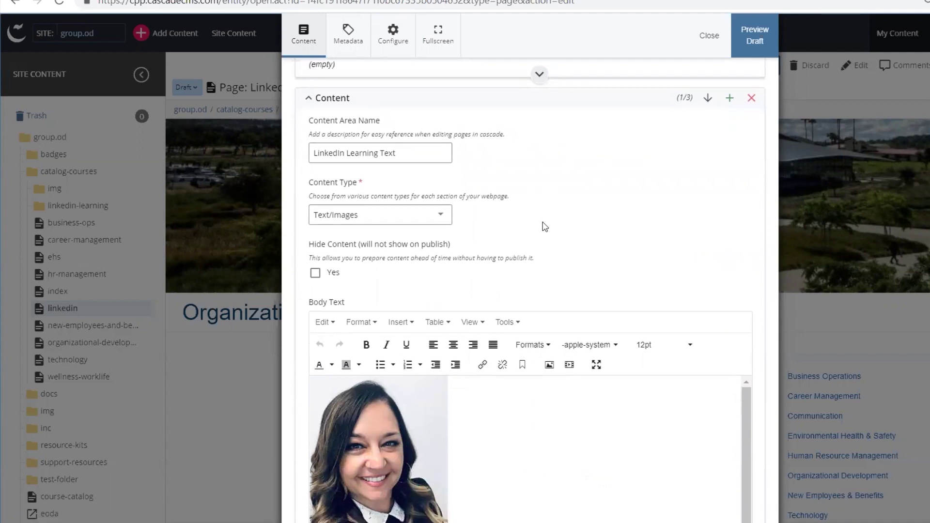
{"action": "left_click", "coordinate": [549, 171]}
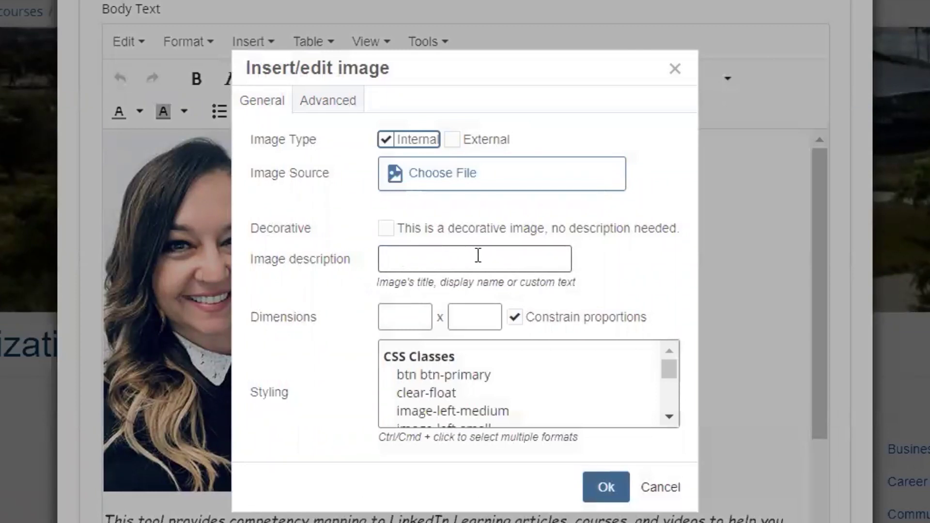
{"action": "left_click", "coordinate": [675, 69]}
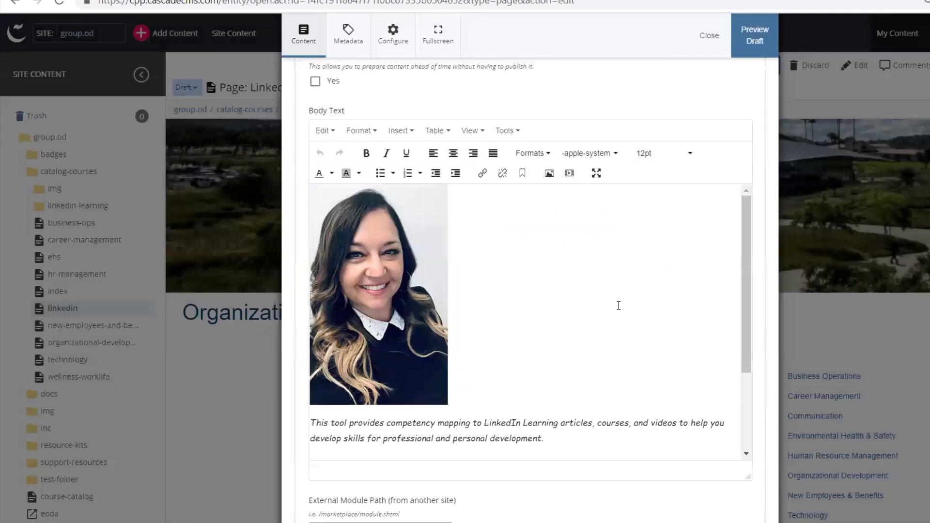
{"action": "scroll", "coordinate": [619, 305], "scroll_direction": "up", "scroll_amount": 20}
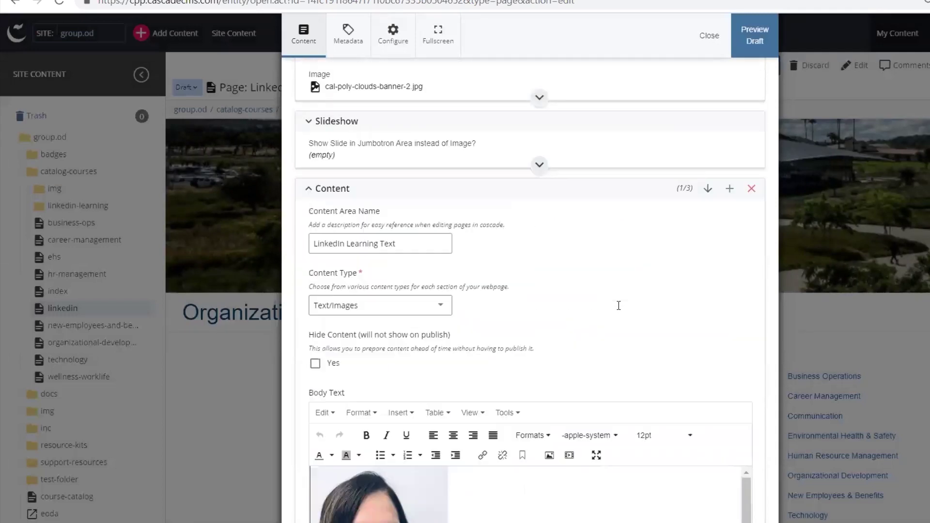
{"action": "left_click", "coordinate": [754, 54]}
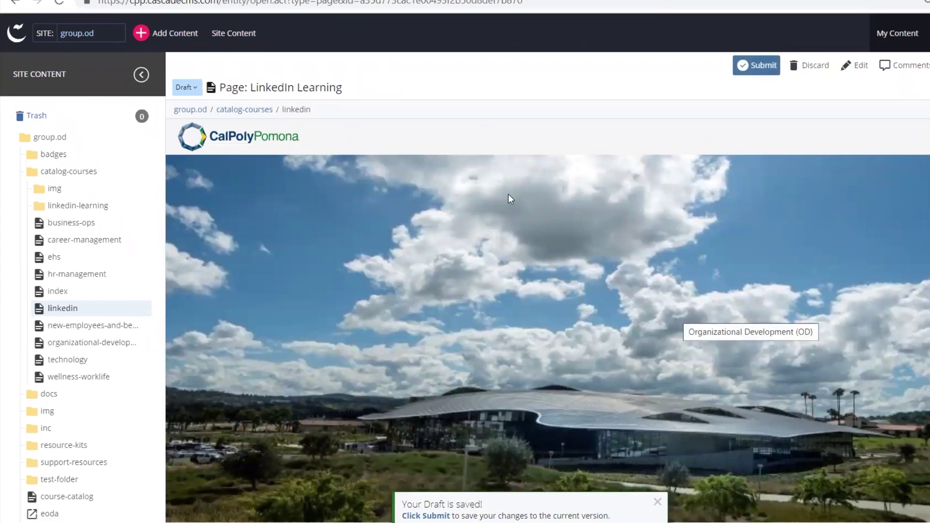
Submit the draft with the Publish To Test workflow and start the content check
{"action": "left_click", "coordinate": [750, 62]}
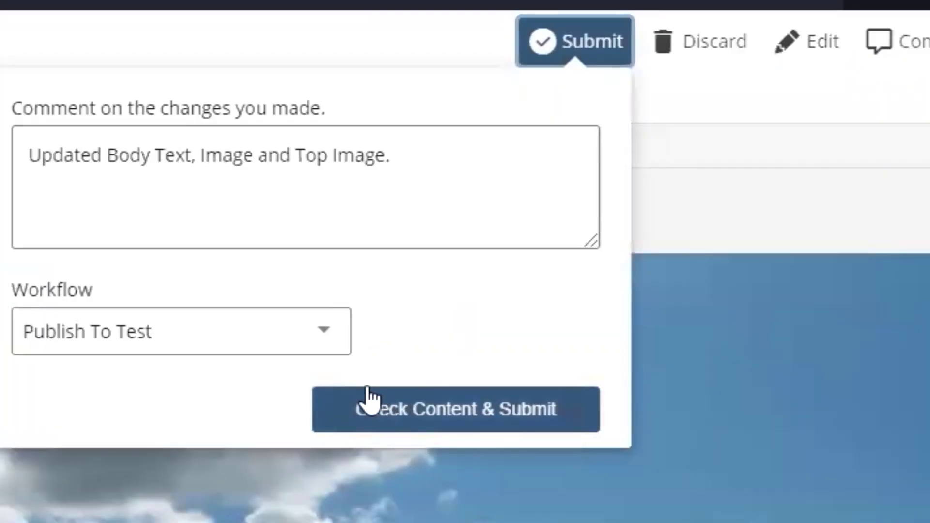
{"action": "left_click", "coordinate": [333, 334]}
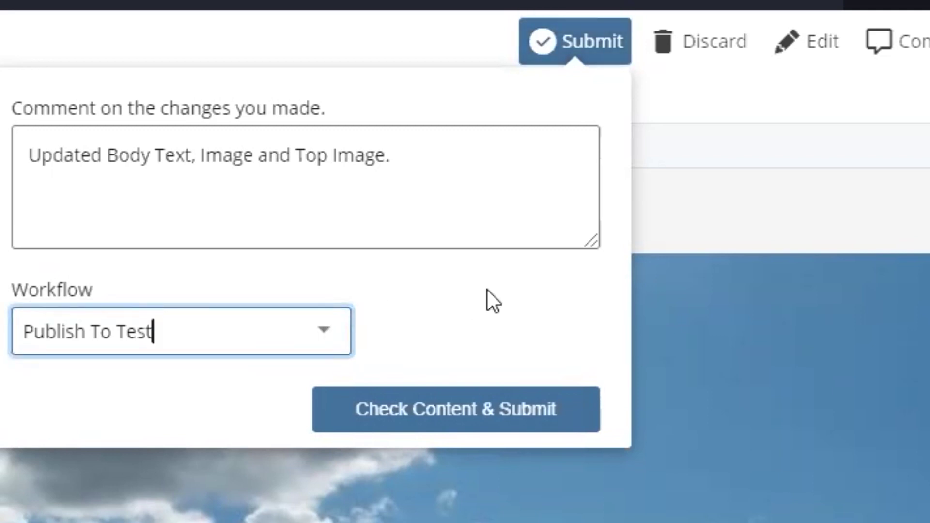
{"action": "left_click", "coordinate": [322, 331]}
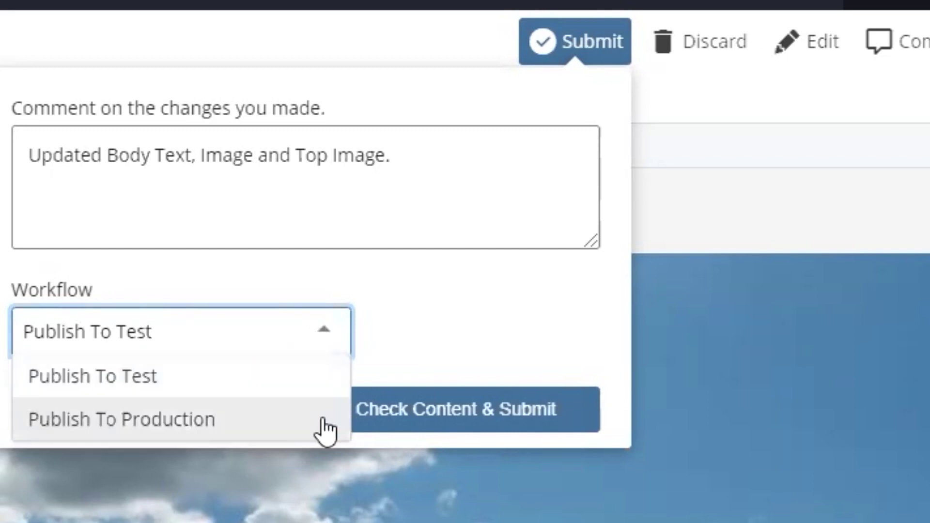
{"action": "left_click", "coordinate": [339, 376]}
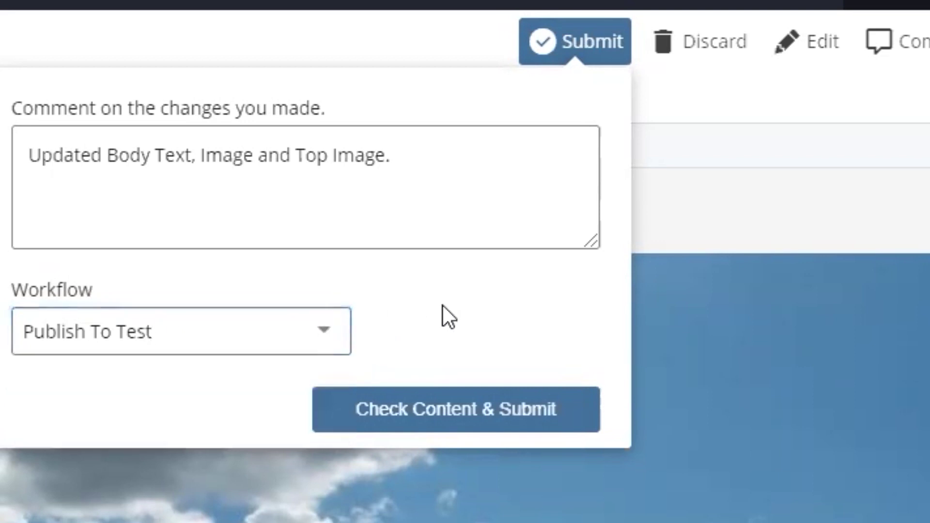
{"action": "left_click", "coordinate": [477, 412]}
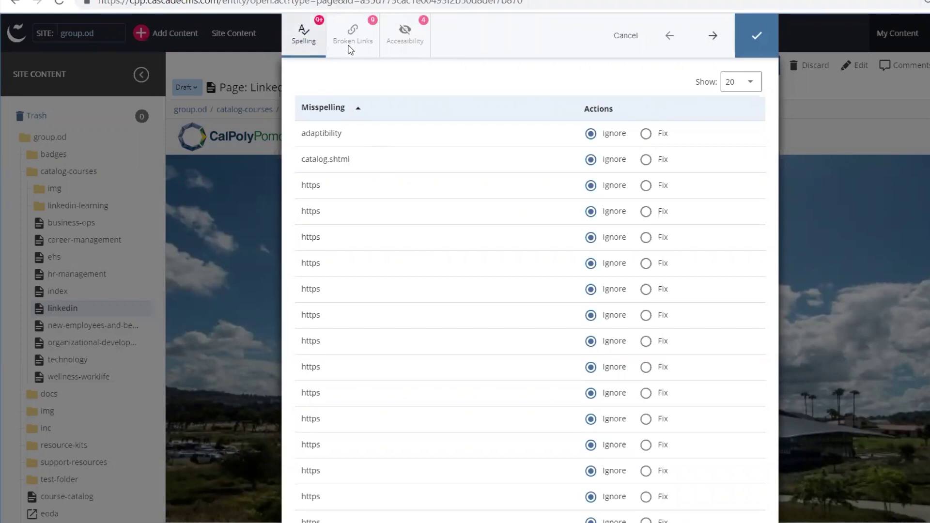
Go through the spelling, broken link and accessibility checks with the issues left on Ignore, and complete the page submission
{"action": "left_click", "coordinate": [716, 42]}
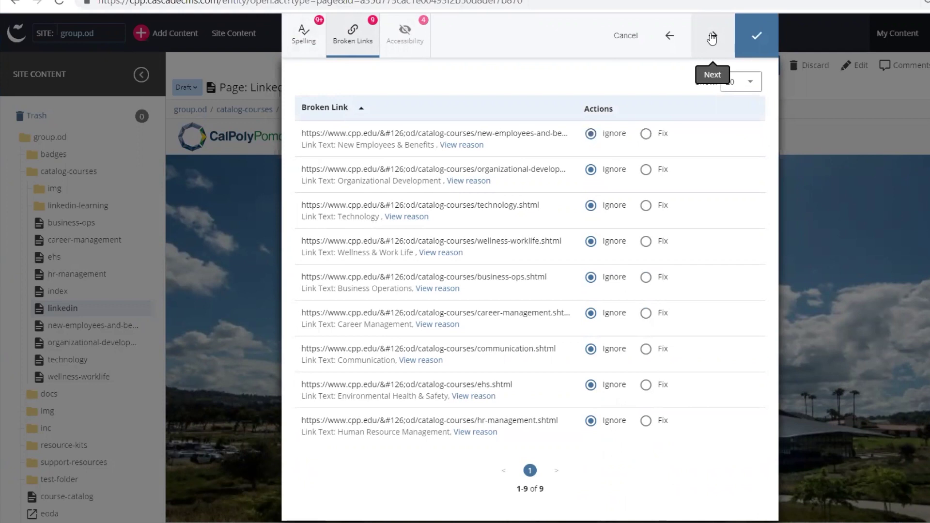
{"action": "left_click", "coordinate": [713, 37]}
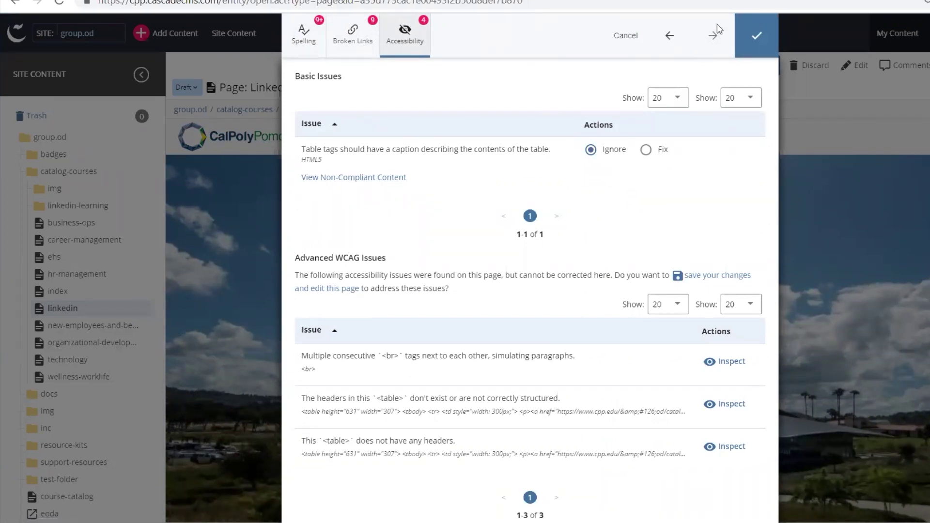
{"action": "left_click", "coordinate": [742, 43]}
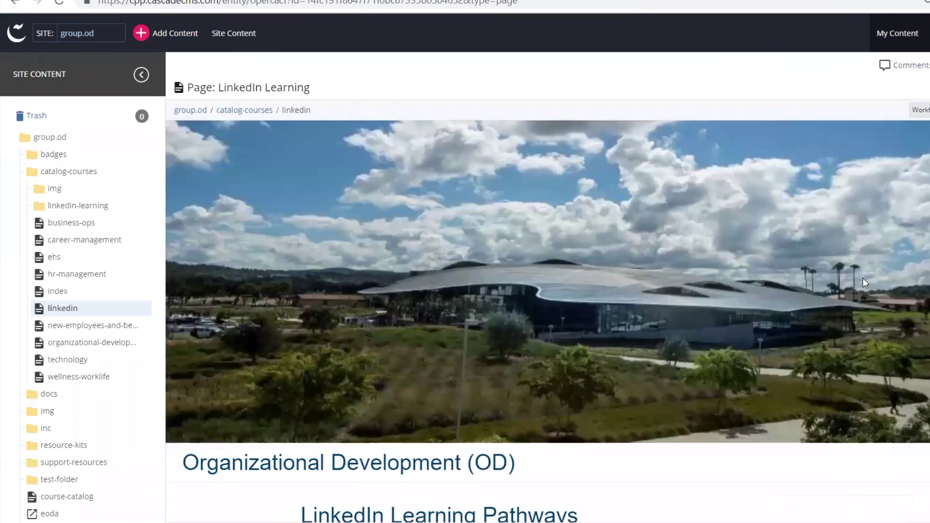
Look over the submitted LinkedIn Learning page, and switch to the PowerPoint presentation to browse the slides after "Upload Your Picture To Cascade"
{"action": "scroll", "coordinate": [863, 280], "scroll_direction": "down", "scroll_amount": 20}
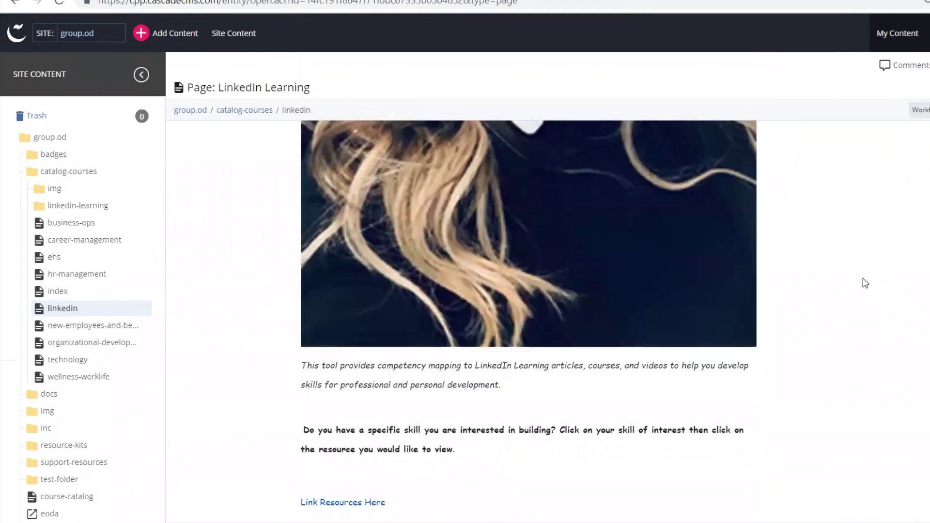
{"action": "scroll", "coordinate": [865, 284], "scroll_direction": "down", "scroll_amount": 15}
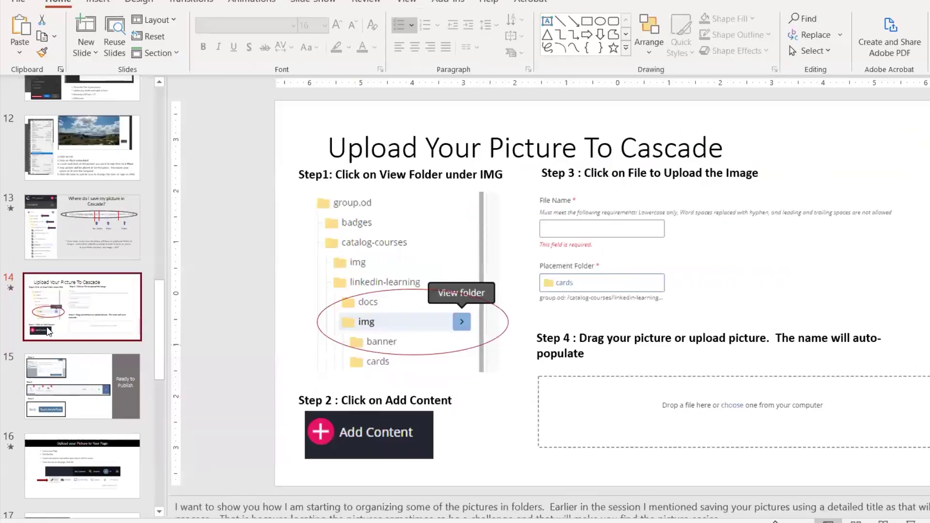
{"action": "scroll", "coordinate": [50, 337], "scroll_direction": "down", "scroll_amount": 4}
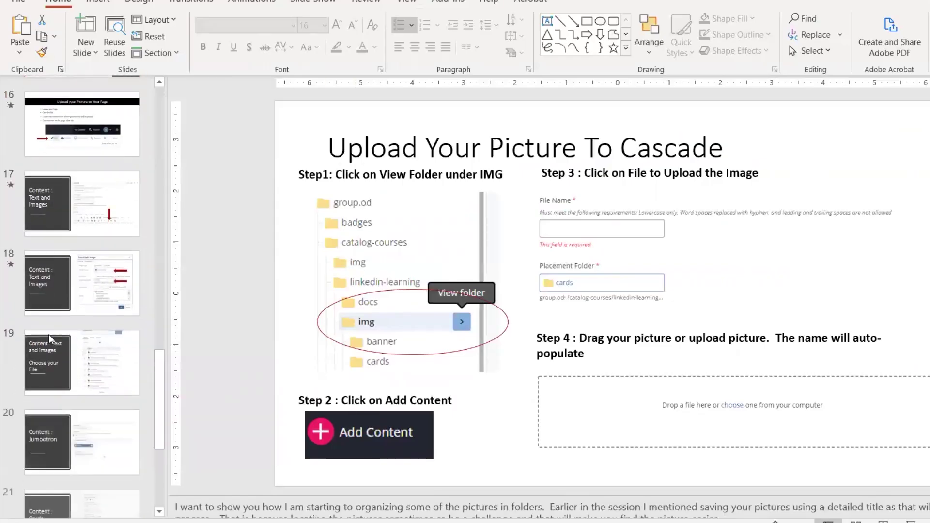